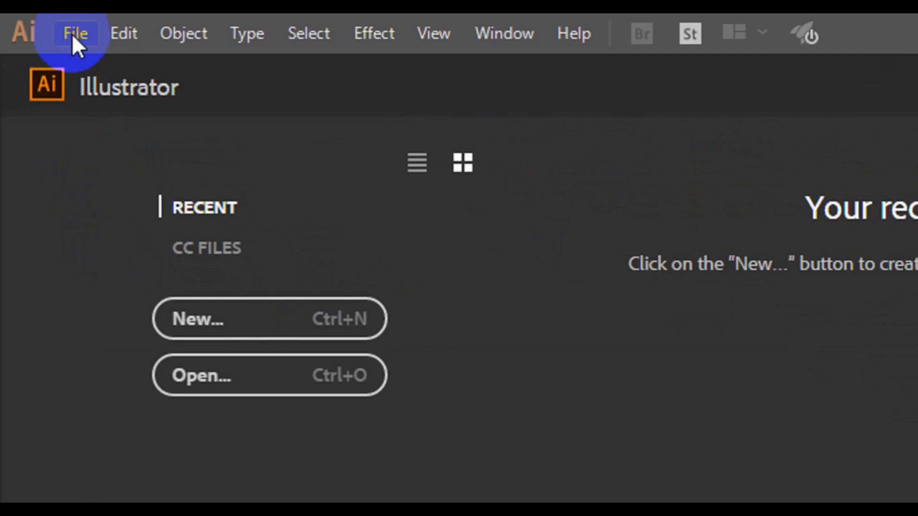
Start a new document named 'Company ID Card Design'.
left_click(156, 67)
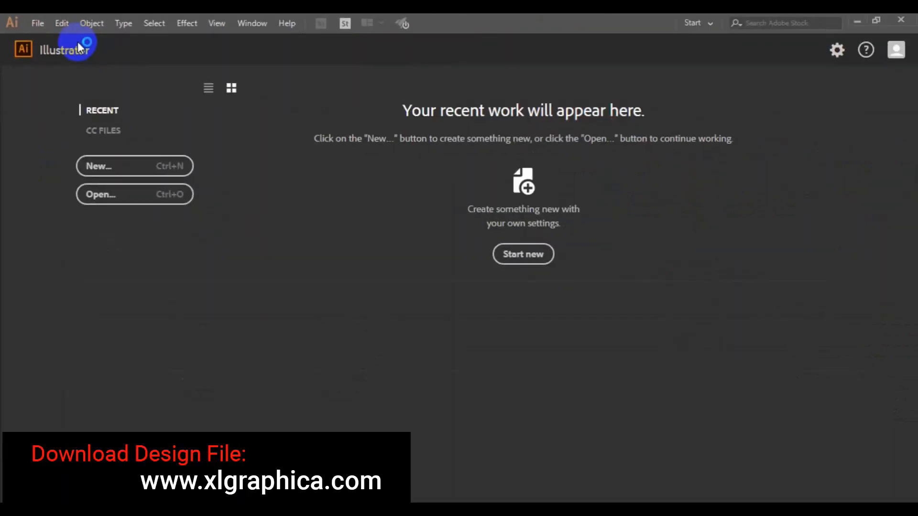
left_click(652, 152)
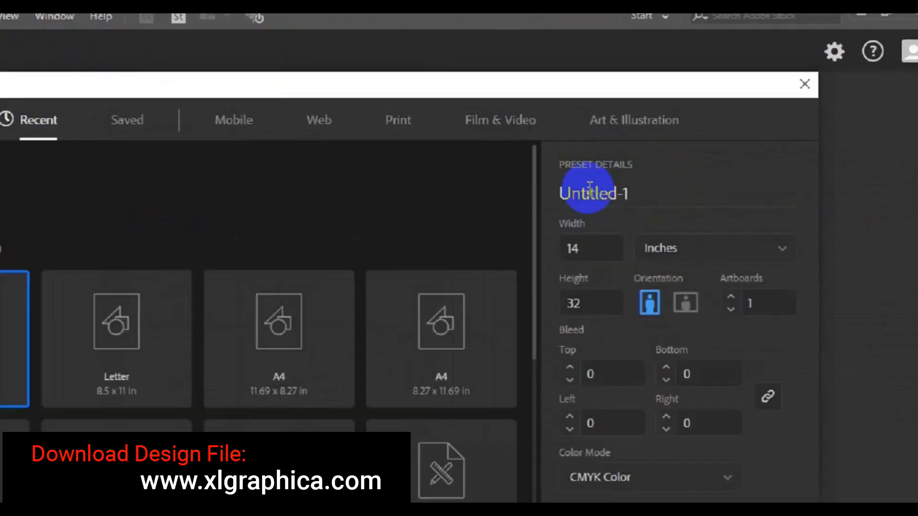
left_click(591, 191)
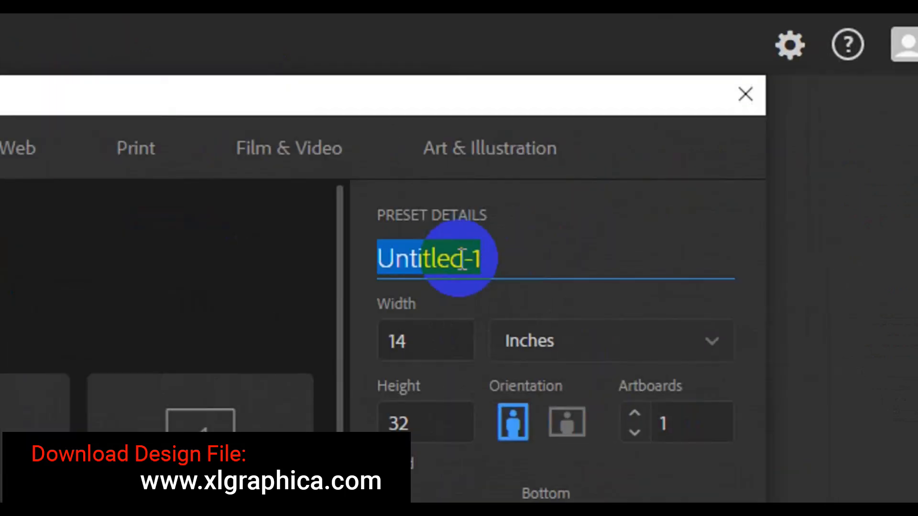
type("Compa")
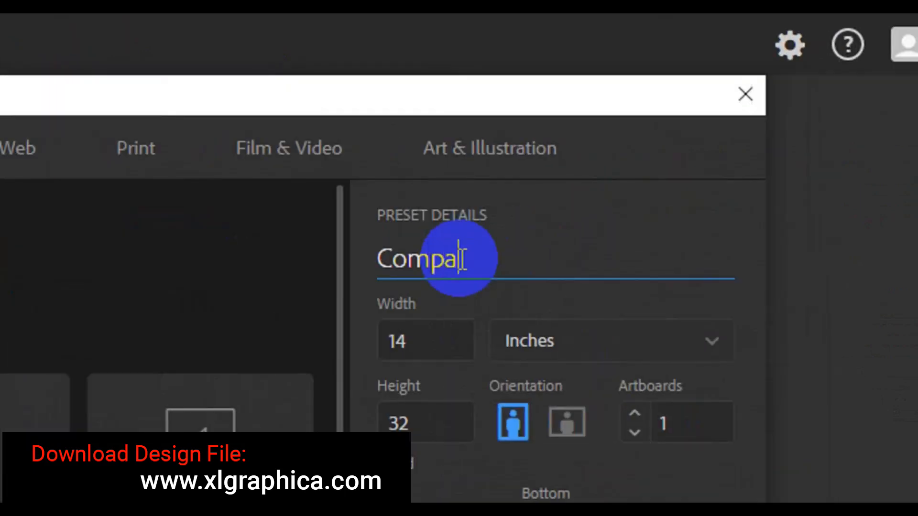
type("ny ID ")
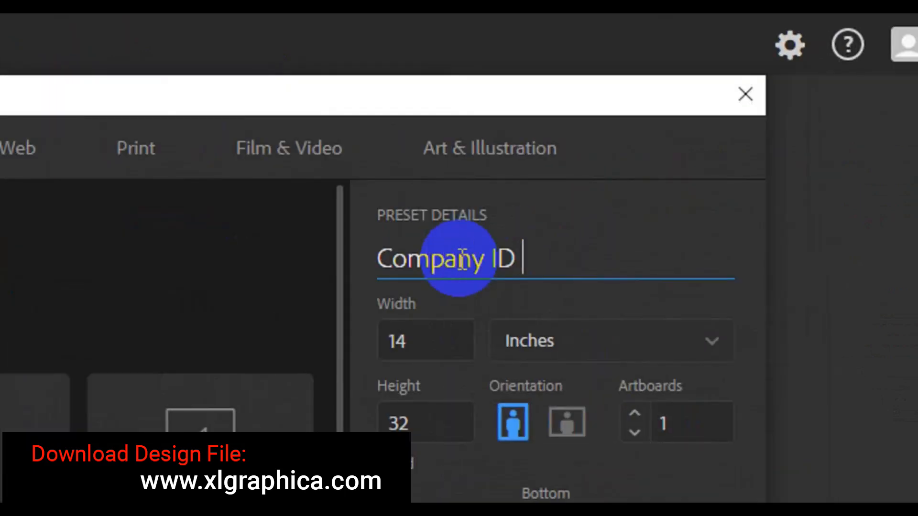
type("Card Desi")
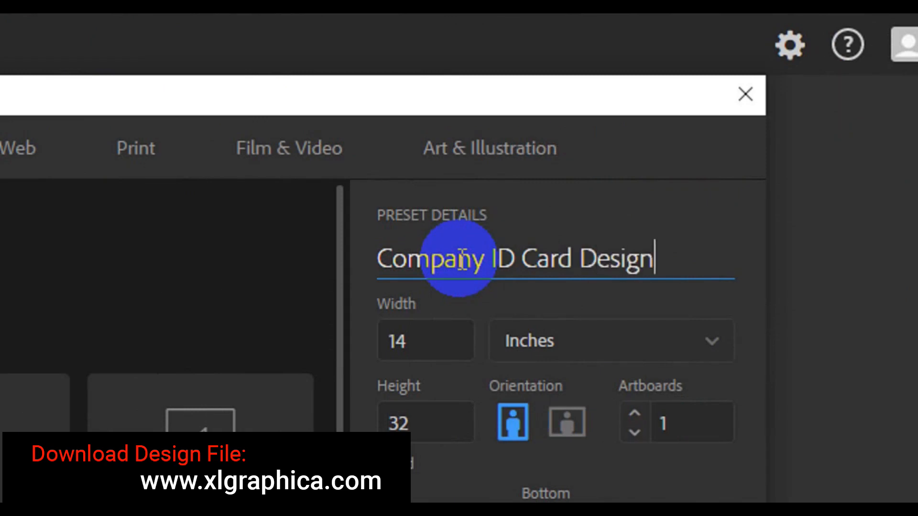
type("gn")
Set the document to 2.2 in wide by 3.4 in tall and create it.
left_click(442, 352)
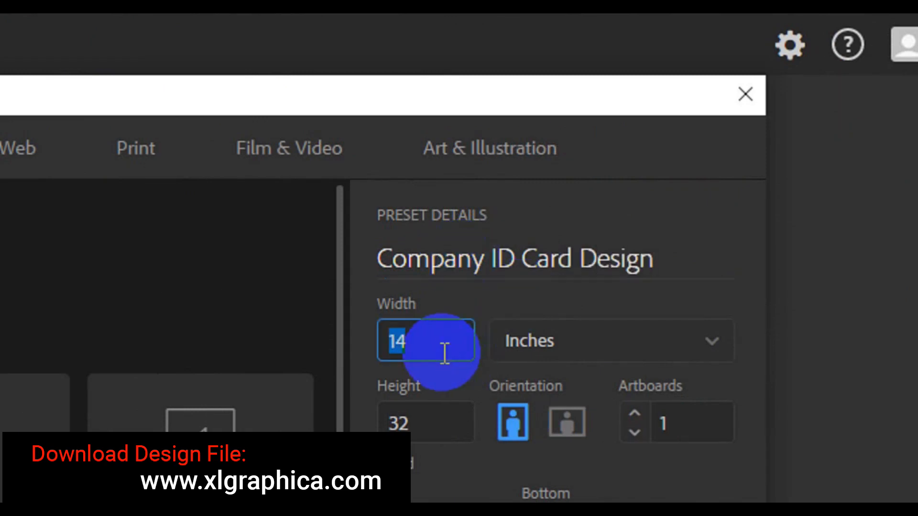
type("2")
key("BackSpace")
type("2.2")
left_click(436, 425)
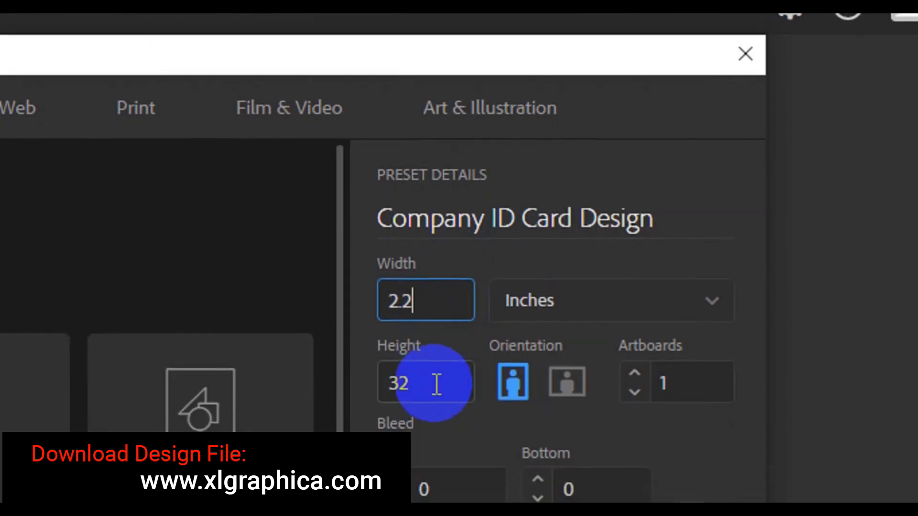
key("BackSpace")
type("3.4")
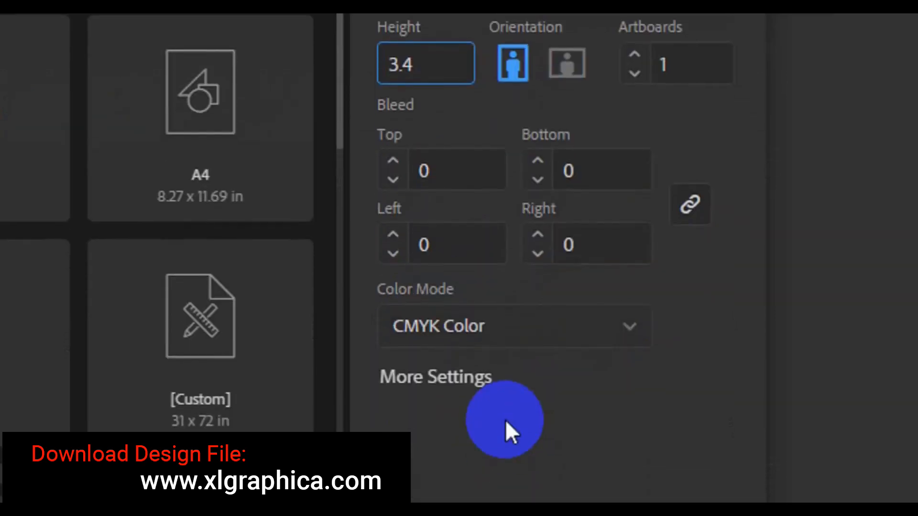
left_click(679, 444)
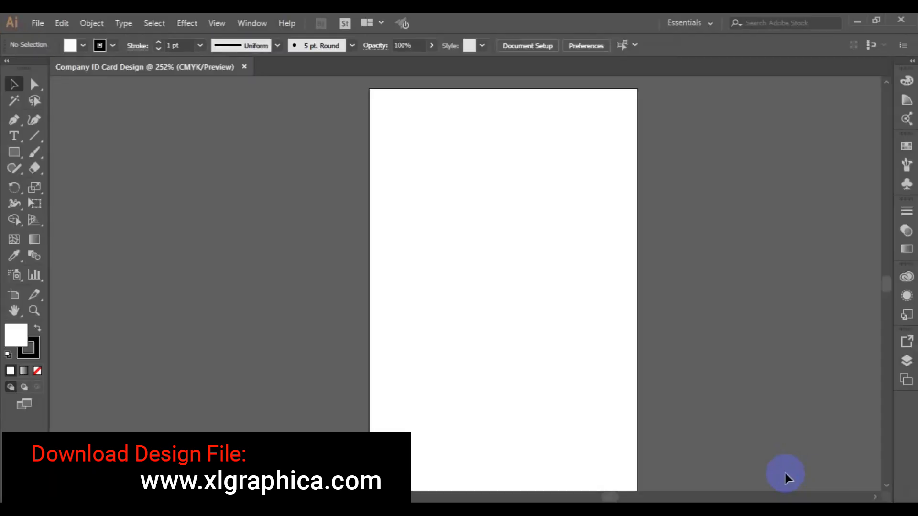
Pan and zoom out to 200% so the blank artboard sits centred on screen.
left_click(14, 310)
left_click_drag(476, 303, 466, 279)
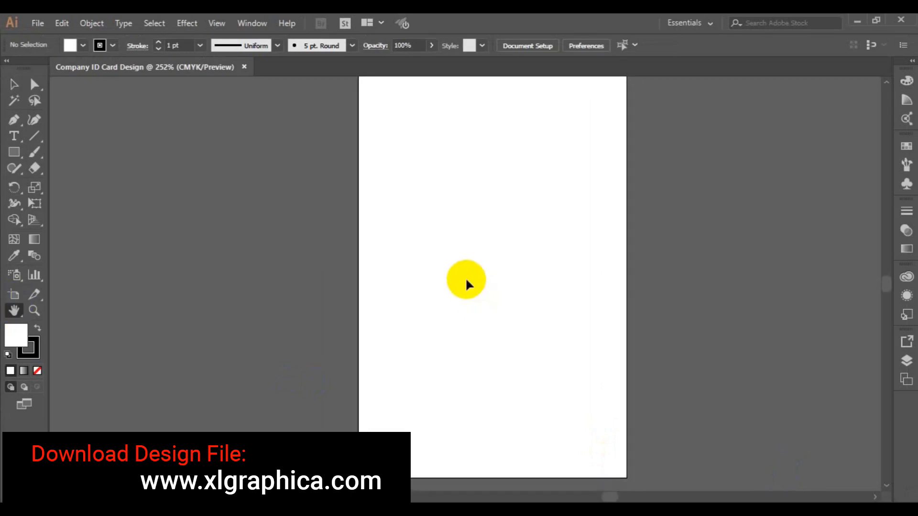
key("ctrl+minus")
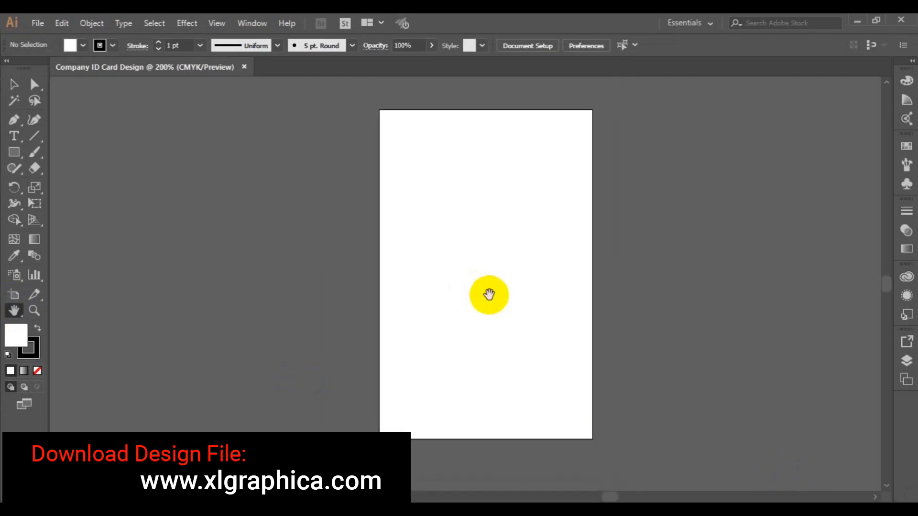
left_click_drag(489, 295, 442, 298)
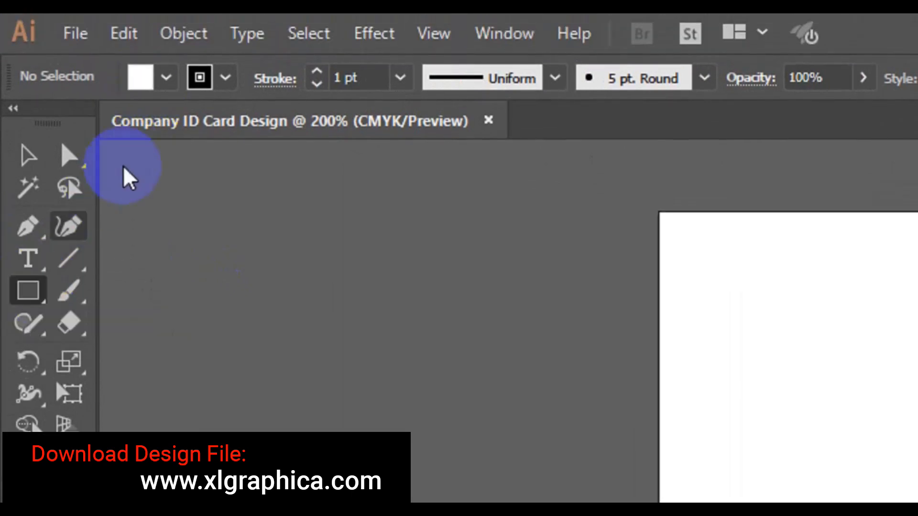
Draw a rectangle with no fill covering the whole artboard.
left_click(160, 82)
left_click(19, 126)
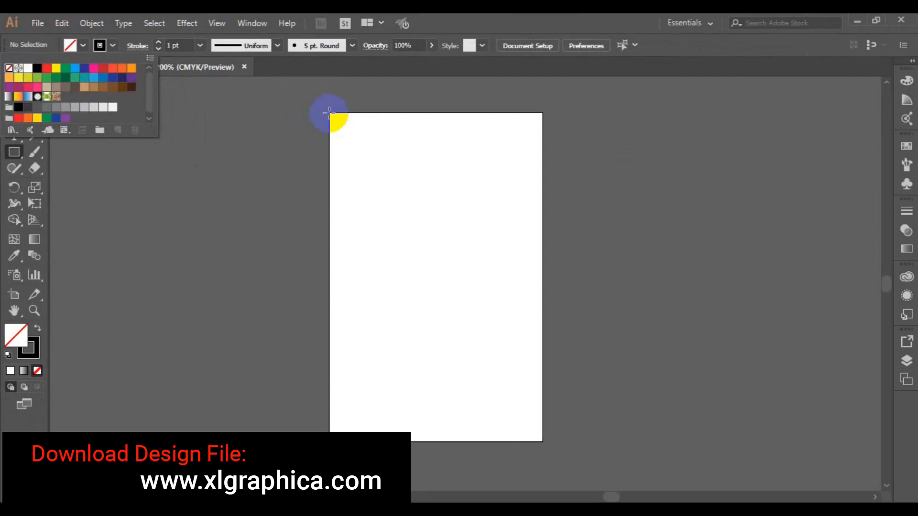
left_click(329, 113)
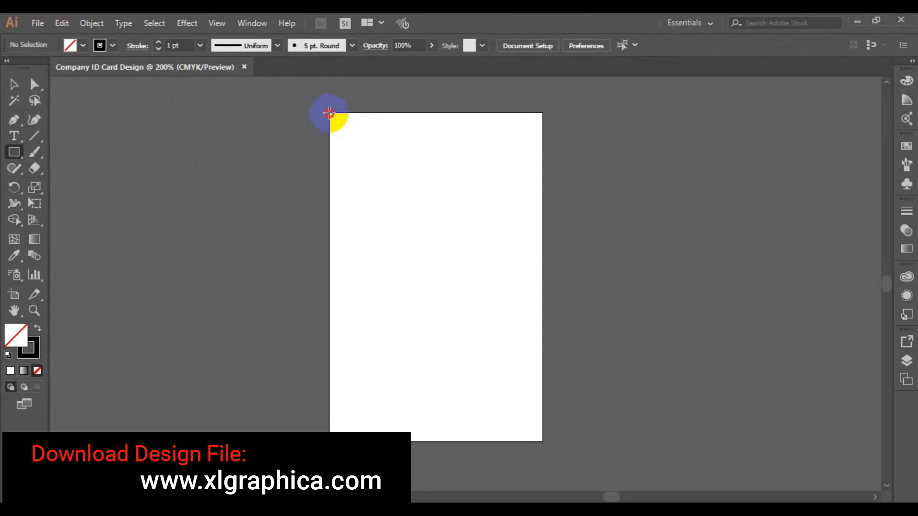
left_click_drag(329, 115, 543, 441)
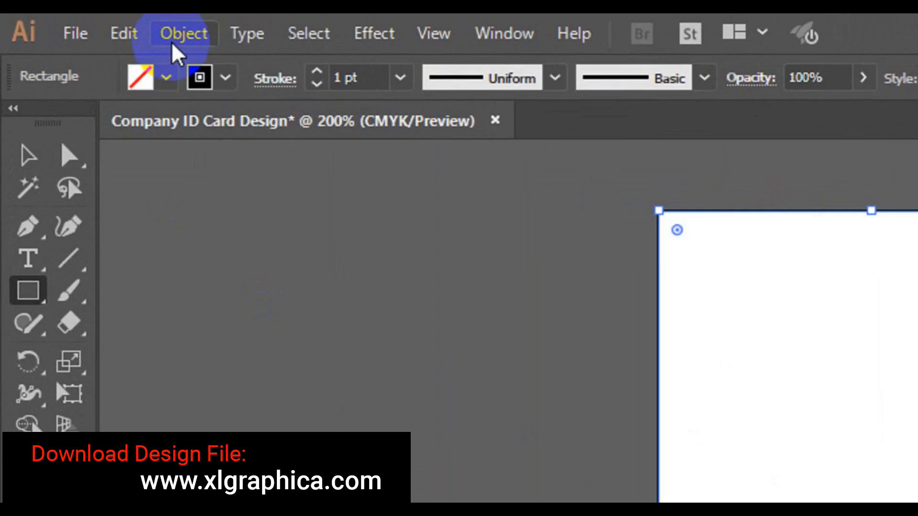
Lock the card rectangle in place with Object > Lock > Selection.
left_click(184, 33)
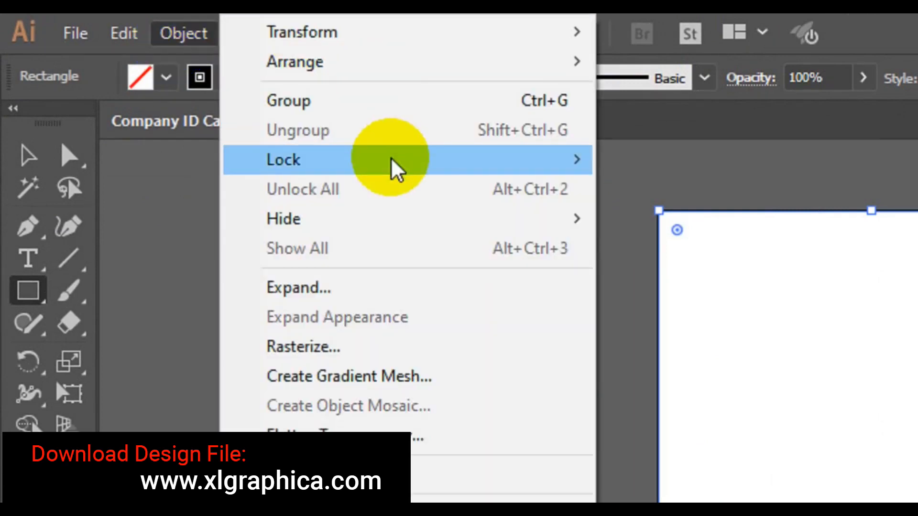
mouse_move(395, 168)
left_click(693, 165)
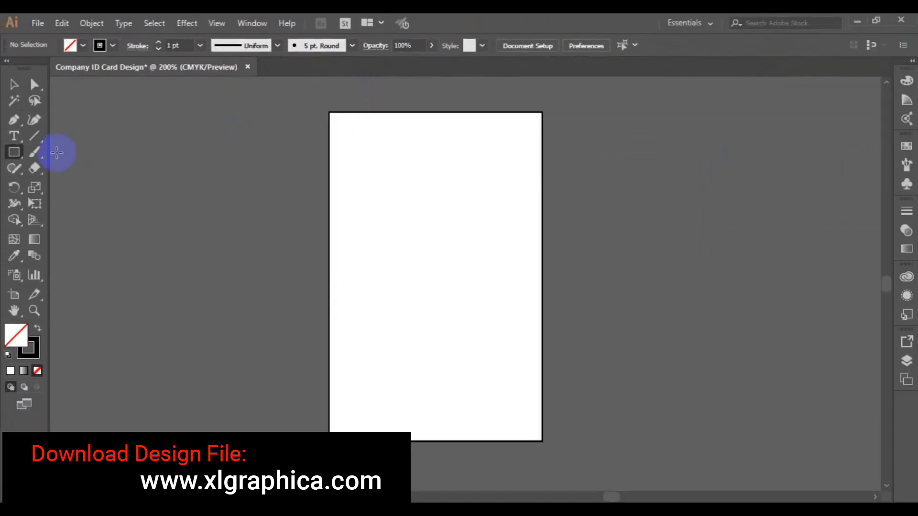
left_click(14, 119)
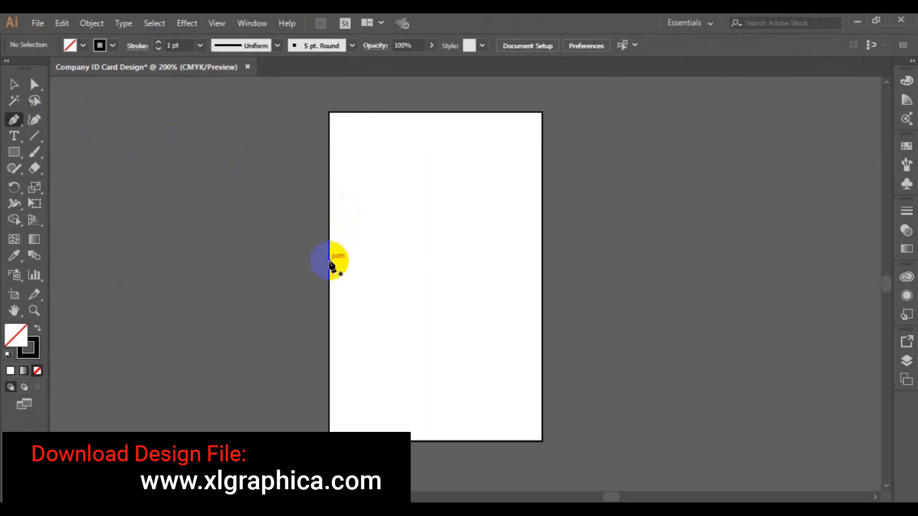
Pen-draw a closed header shape with a curved lower edge and corners at the card's top.
left_click(329, 263)
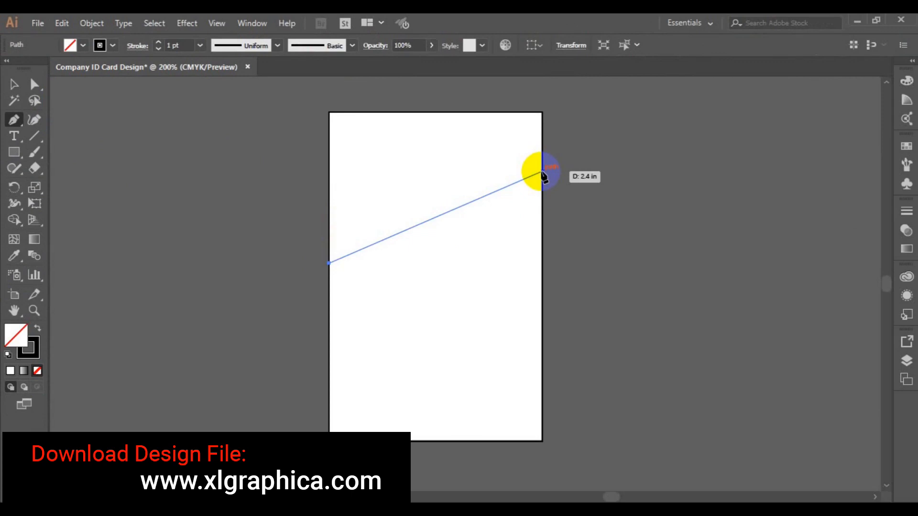
left_click_drag(541, 171, 722, 193)
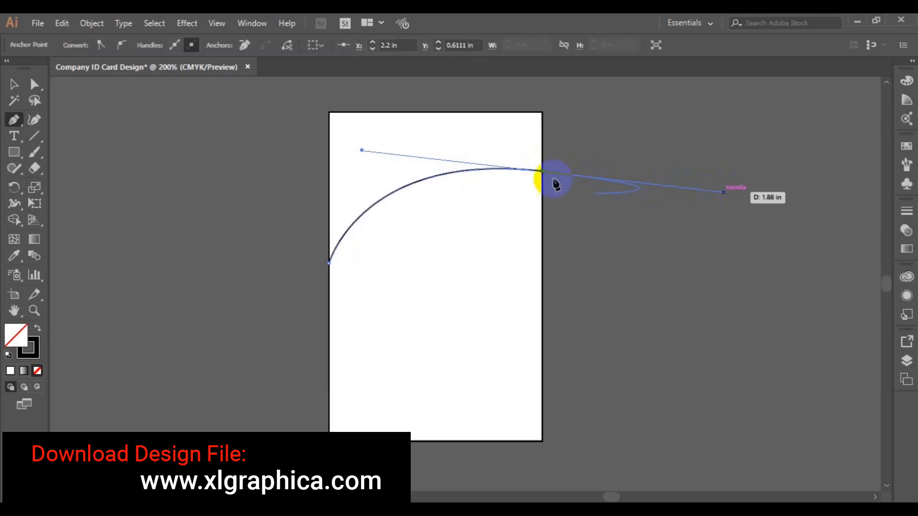
left_click(542, 173)
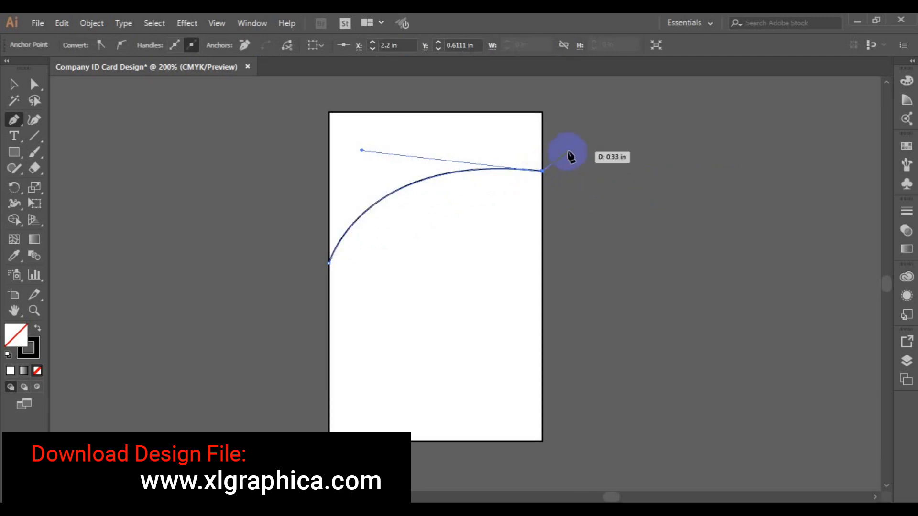
left_click(543, 113)
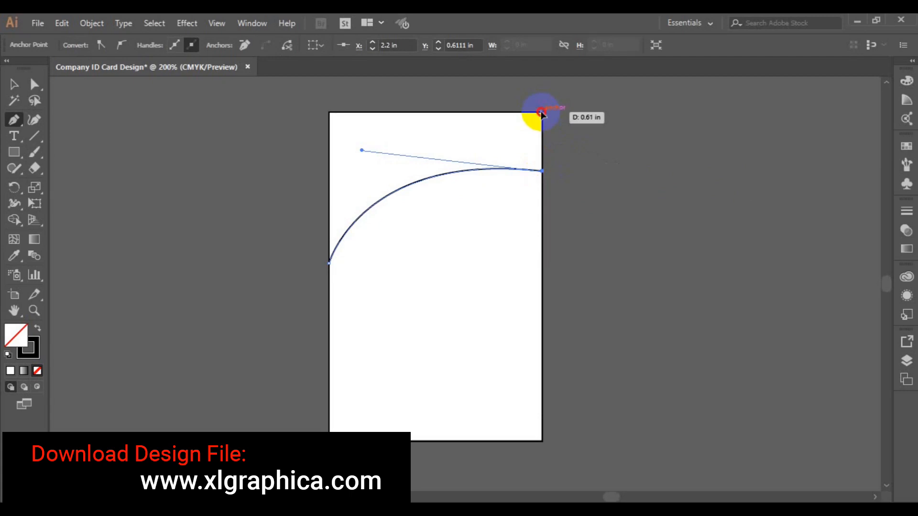
left_click(330, 113)
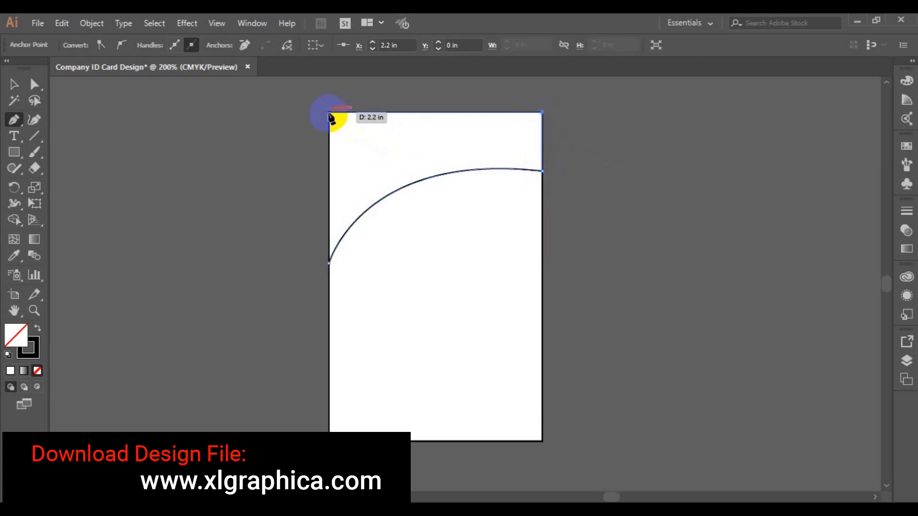
left_click(329, 263)
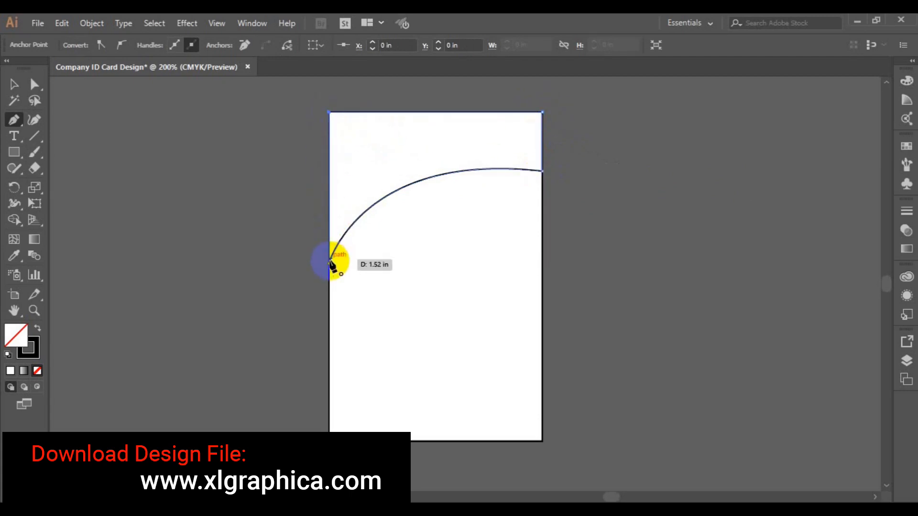
left_click(330, 263)
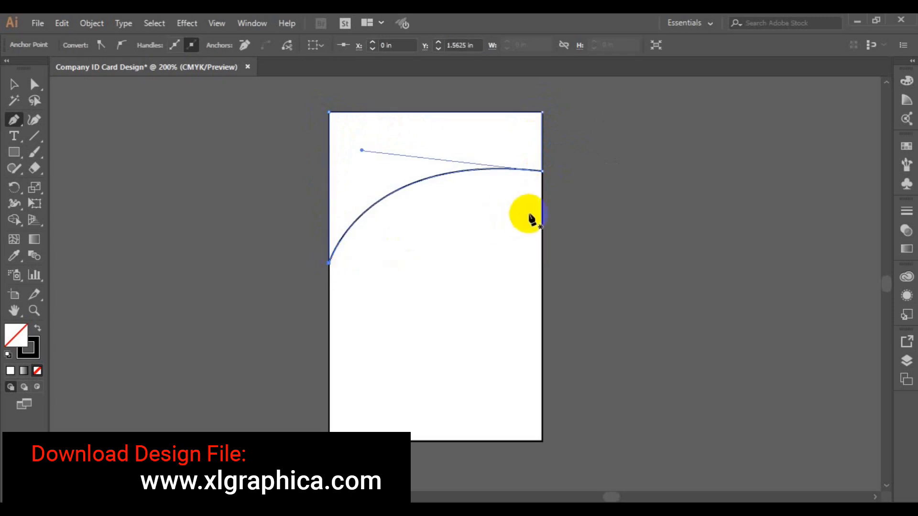
Select the header's curved edge with Direct Selection to reveal its handles.
left_click(15, 86)
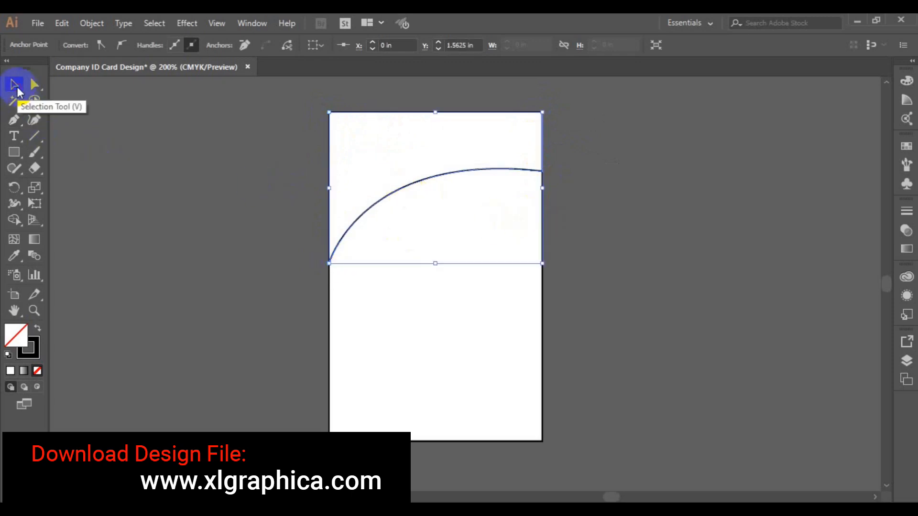
left_click(34, 84)
left_click(411, 185)
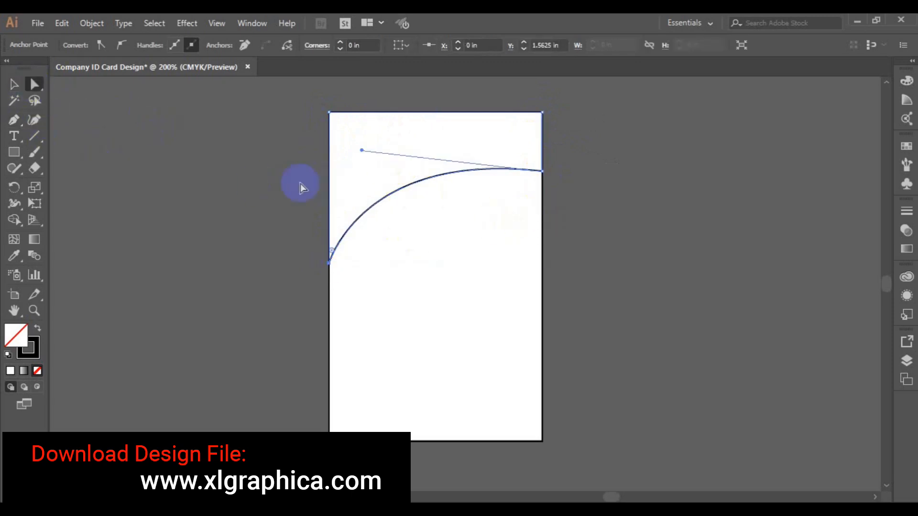
Reshape the header arc's handle and lower its left end point.
left_click_drag(362, 150, 364, 129)
left_click(329, 270)
left_click_drag(329, 271, 330, 287)
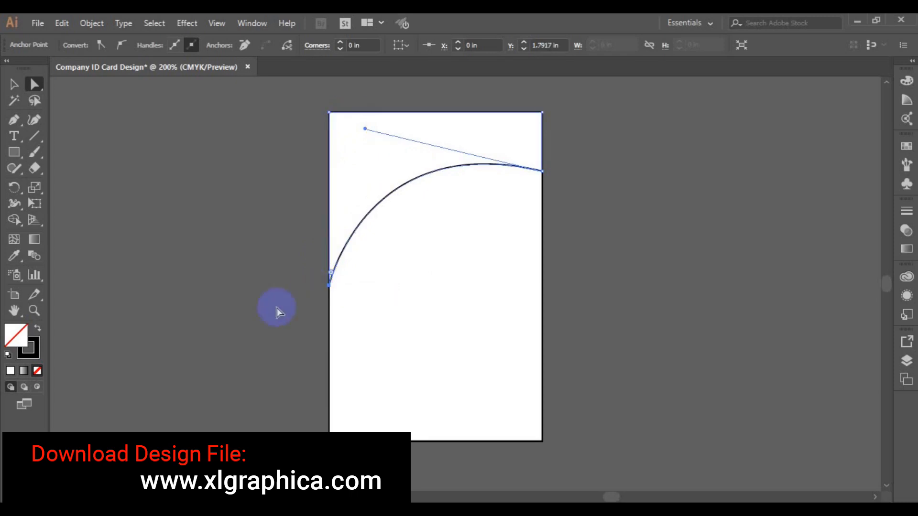
Alt-drag a copy of the header shape about 0.12 in lower.
left_click(13, 85)
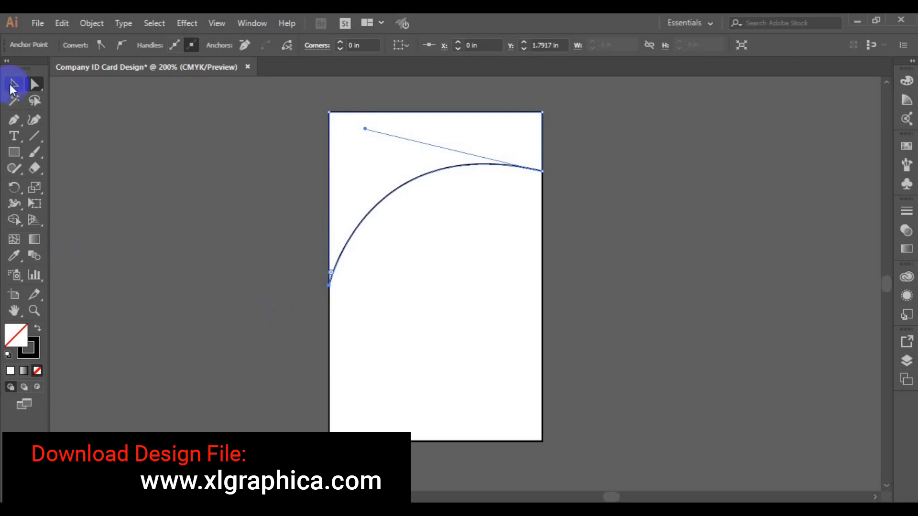
left_click(434, 169)
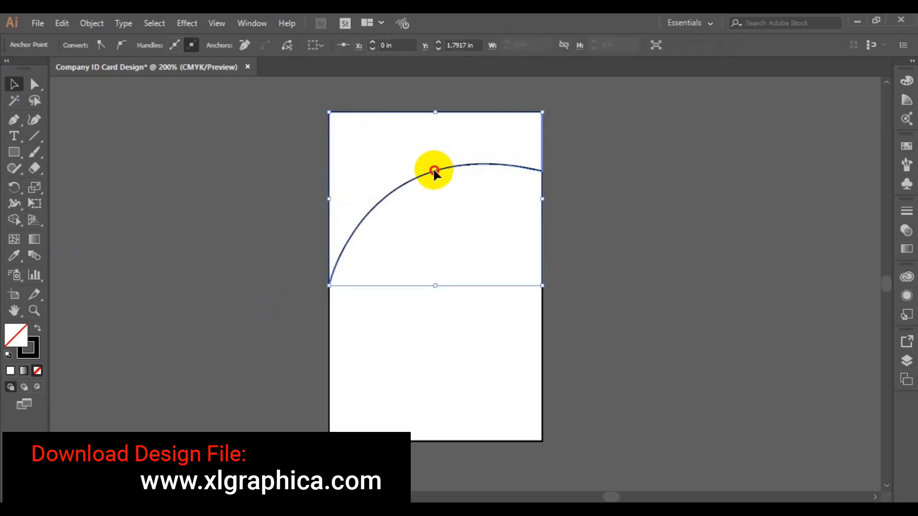
left_click(227, 253)
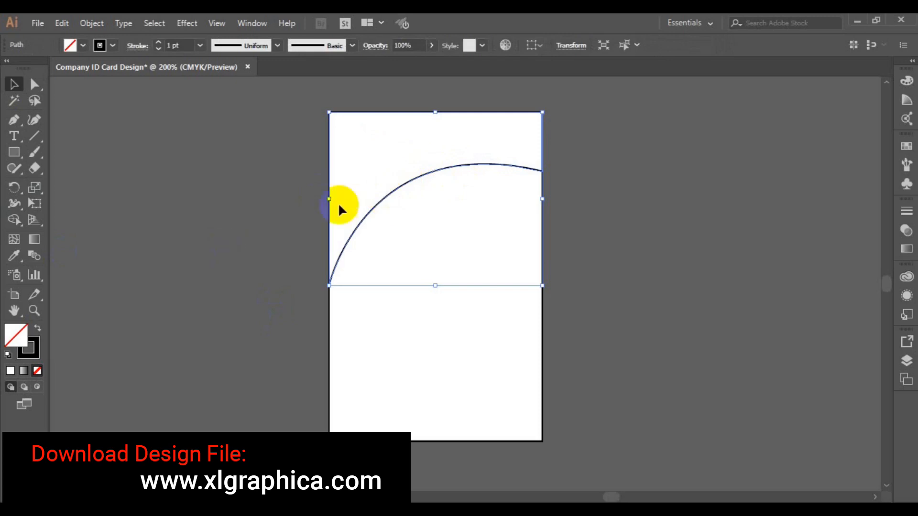
left_click(402, 190)
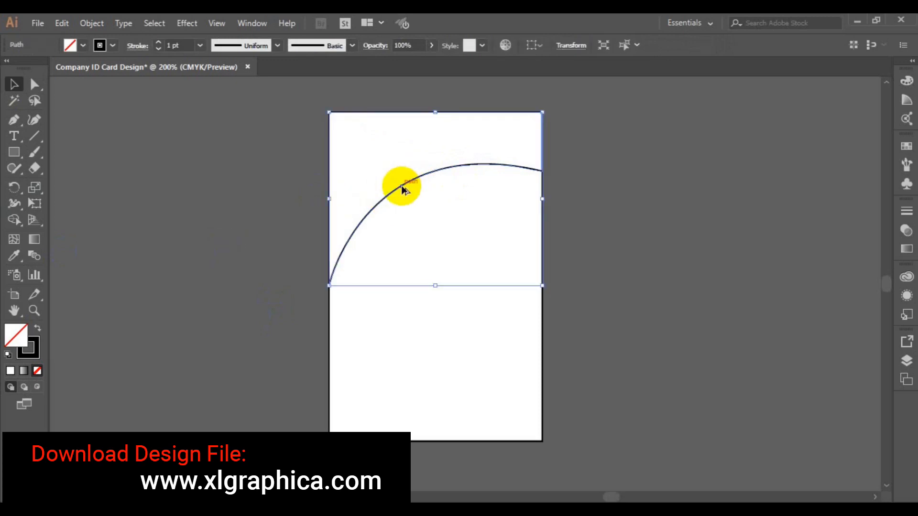
left_click_drag(402, 189, 402, 201)
Raise the inner curve's right end point slightly.
left_click(33, 86)
left_click(543, 182)
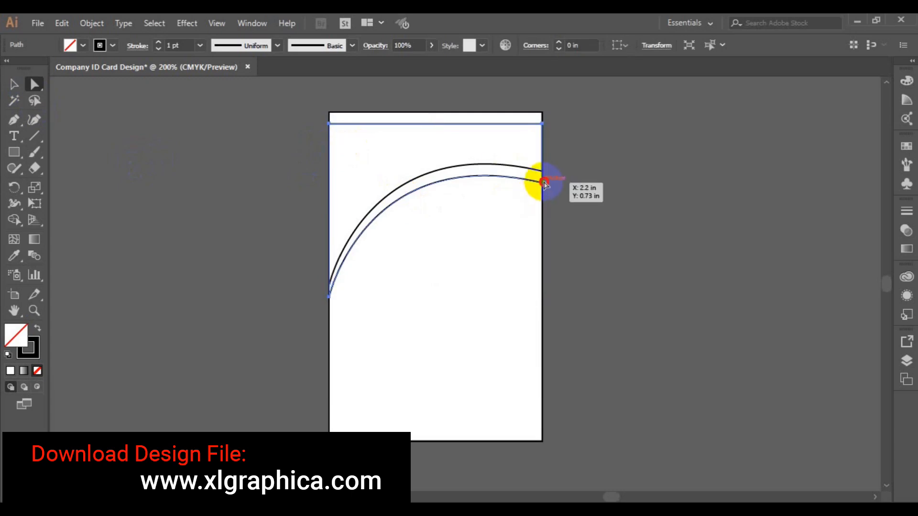
left_click_drag(543, 182, 545, 181)
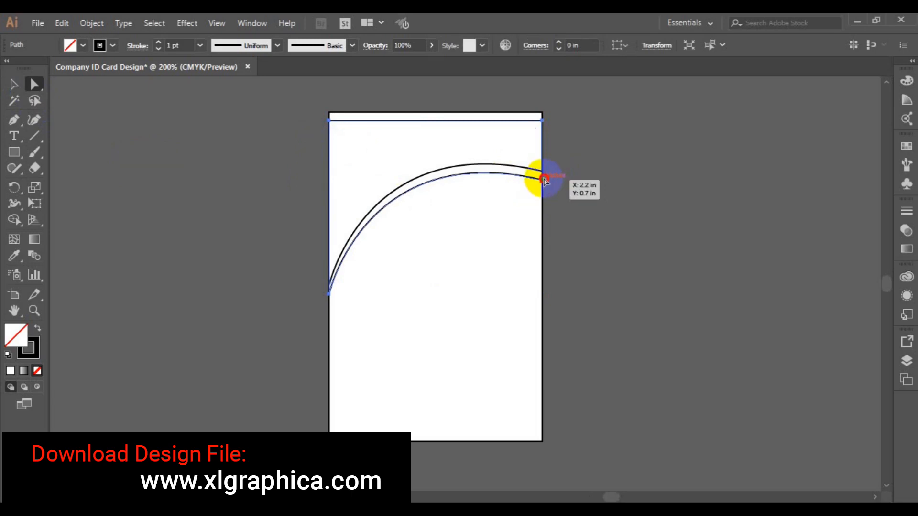
left_click_drag(543, 180, 543, 179)
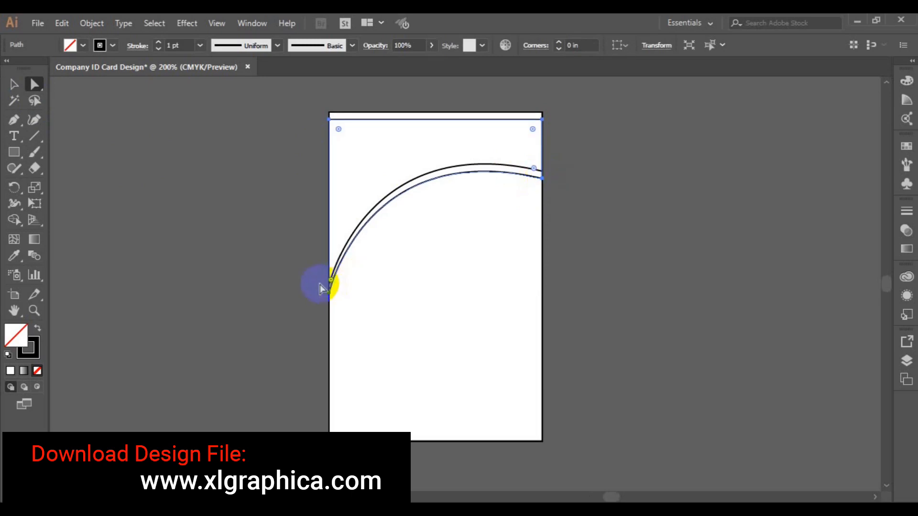
left_click_drag(317, 274, 346, 301)
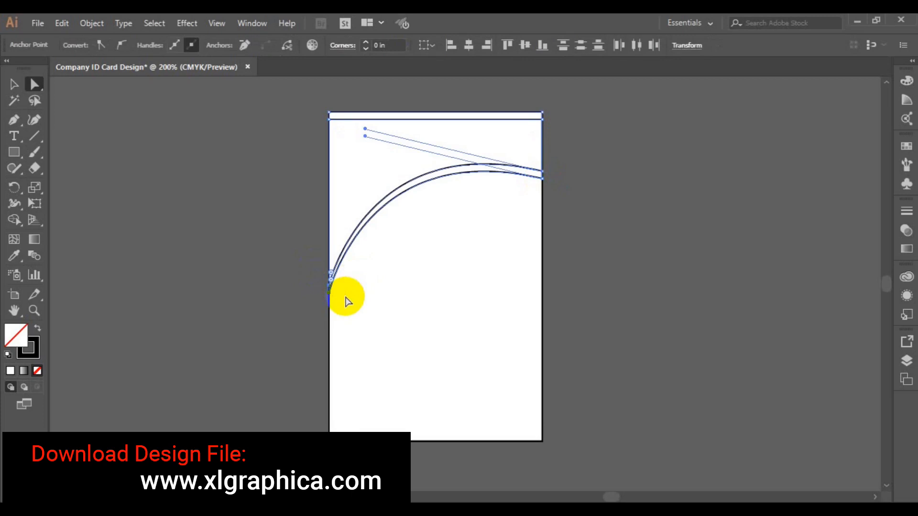
left_click(253, 280)
Lower the inner curve's left anchor, reposition its right end and refine its bend.
left_click(343, 271)
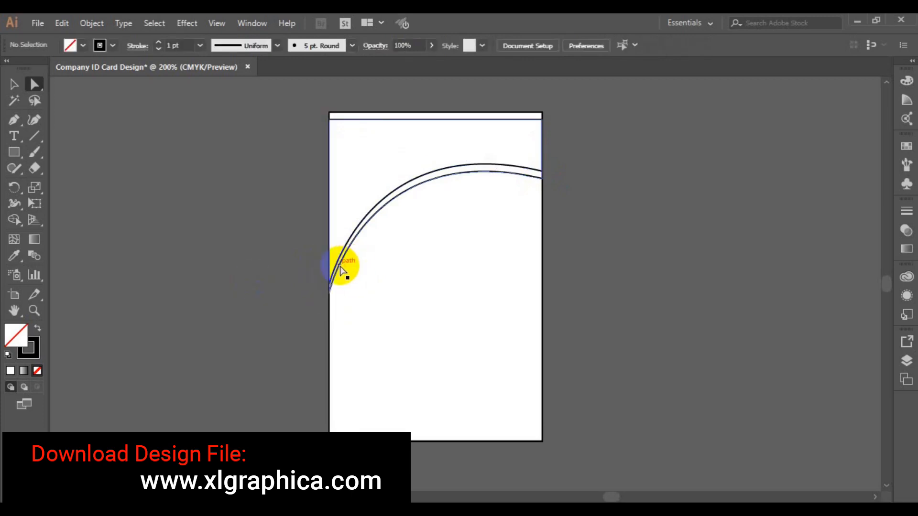
left_click(329, 299)
left_click_drag(328, 298, 330, 303)
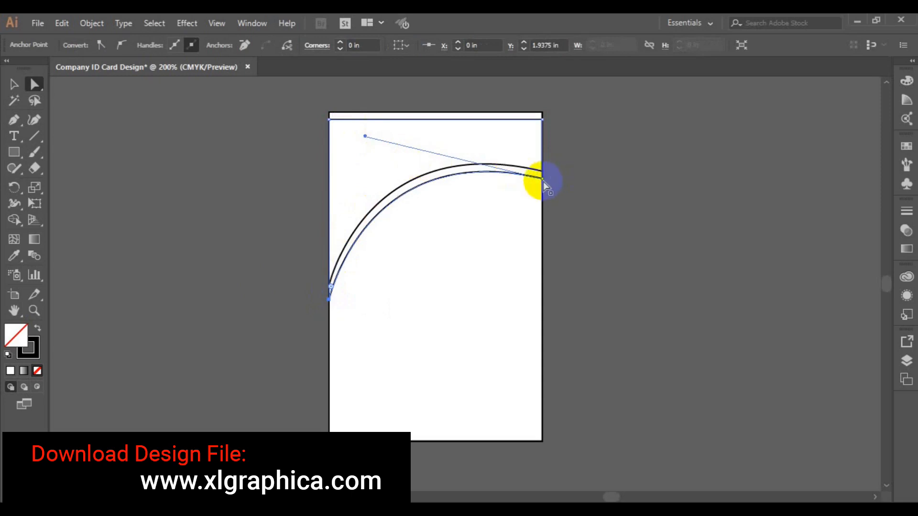
left_click_drag(543, 179, 543, 183)
left_click_drag(544, 183, 545, 187)
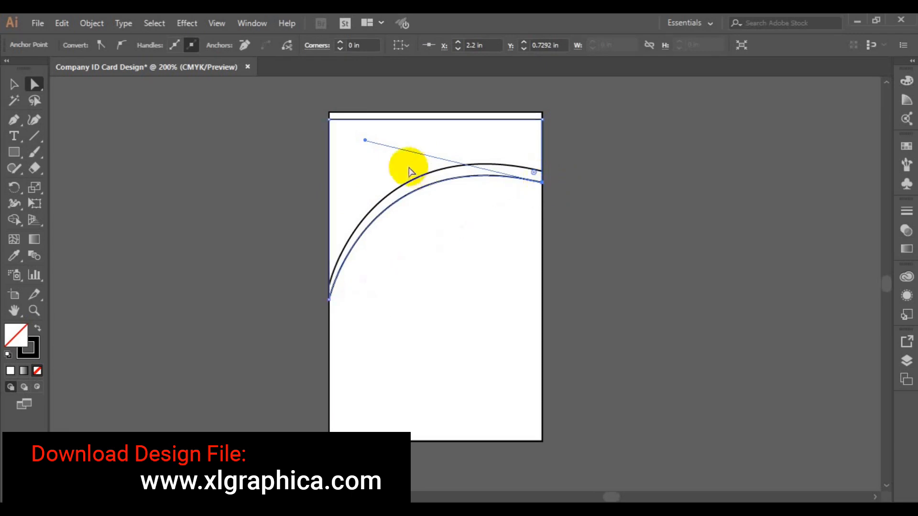
left_click_drag(365, 139, 364, 137)
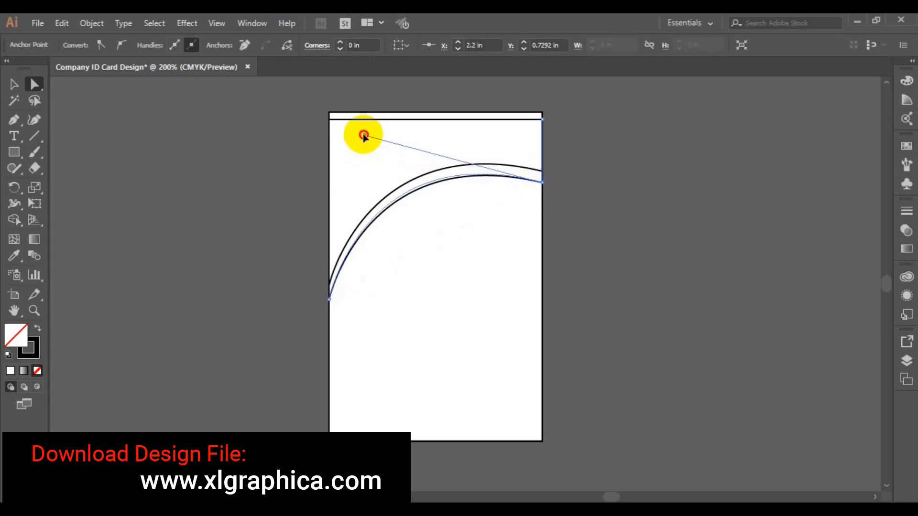
left_click_drag(365, 138, 360, 132)
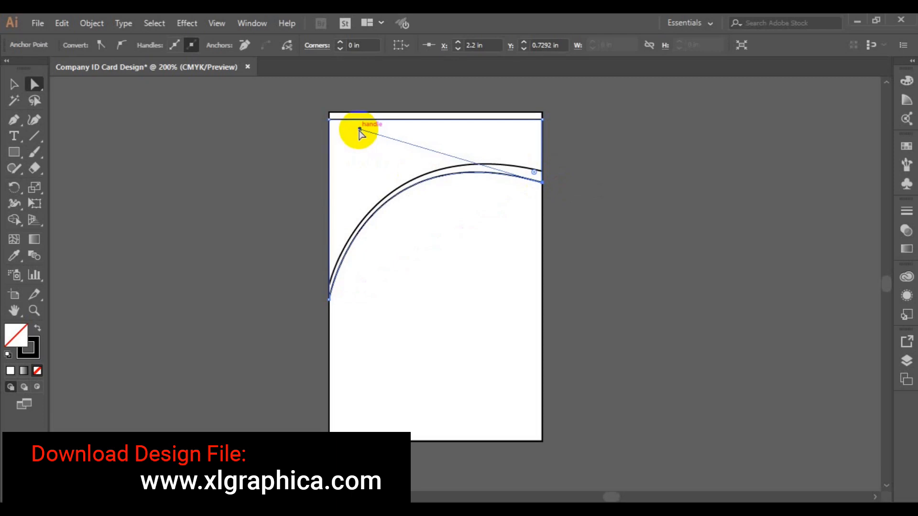
Alt-drag a copy of the curve about 0.08 in below the original.
left_click(14, 84)
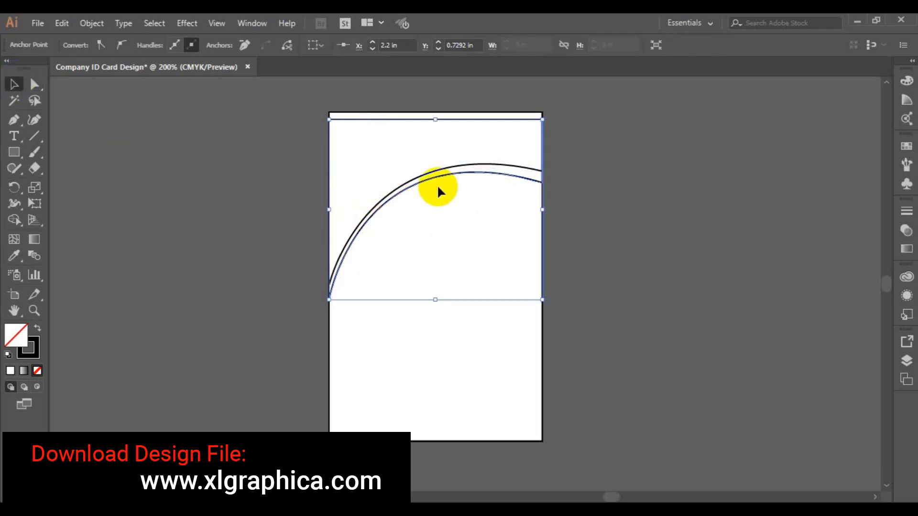
left_click_drag(446, 181, 447, 185)
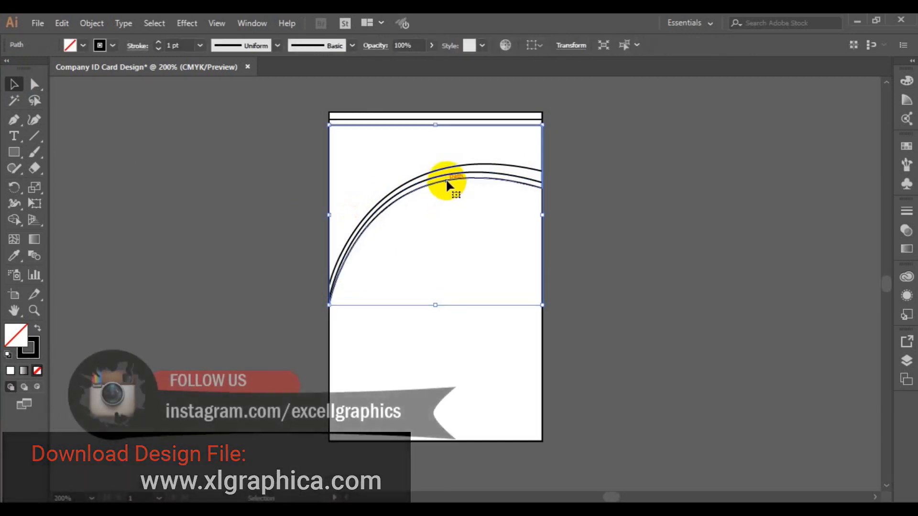
Pen-draw an arc from the card's right edge at mid-height up onto the inner curve.
left_click(14, 119)
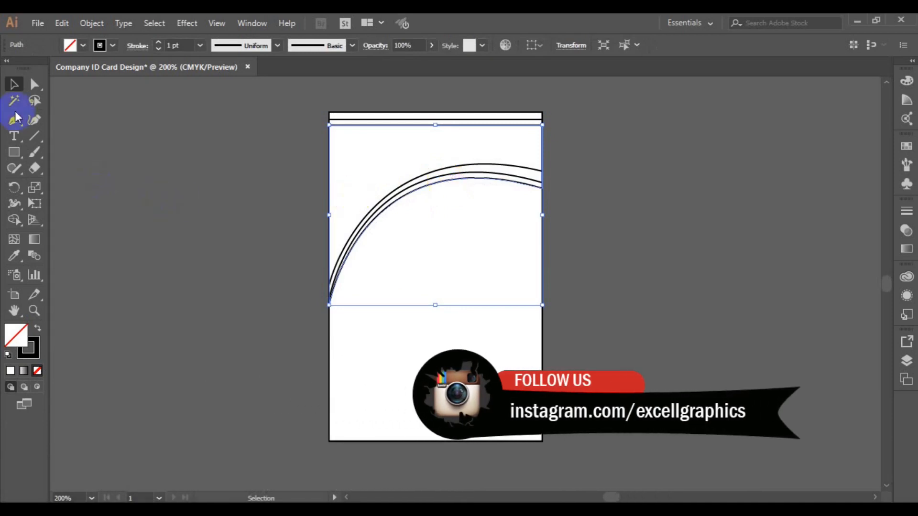
left_click(542, 288)
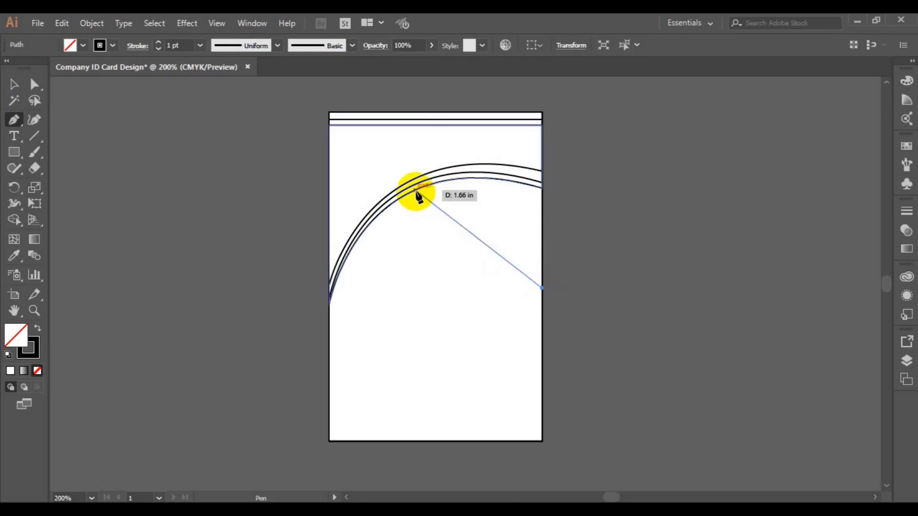
left_click_drag(415, 190, 304, 183)
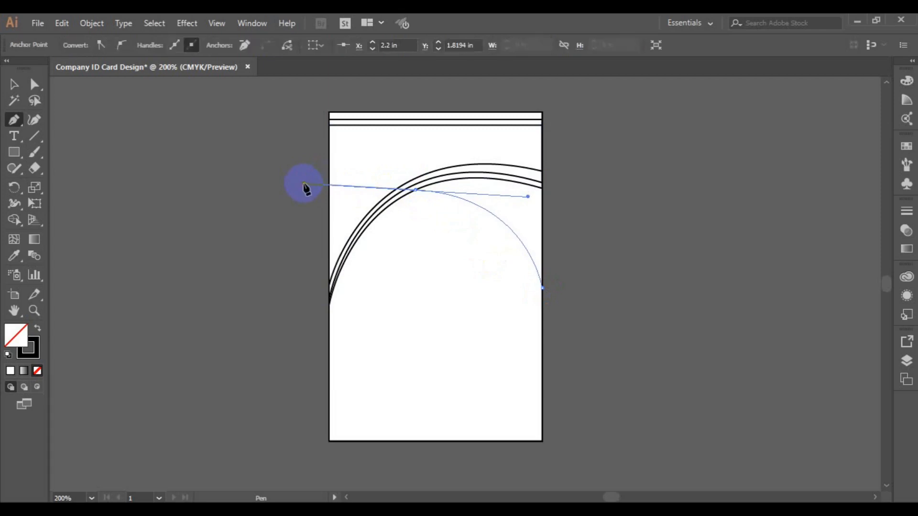
key("ctrl")
left_click(445, 139, "ctrl")
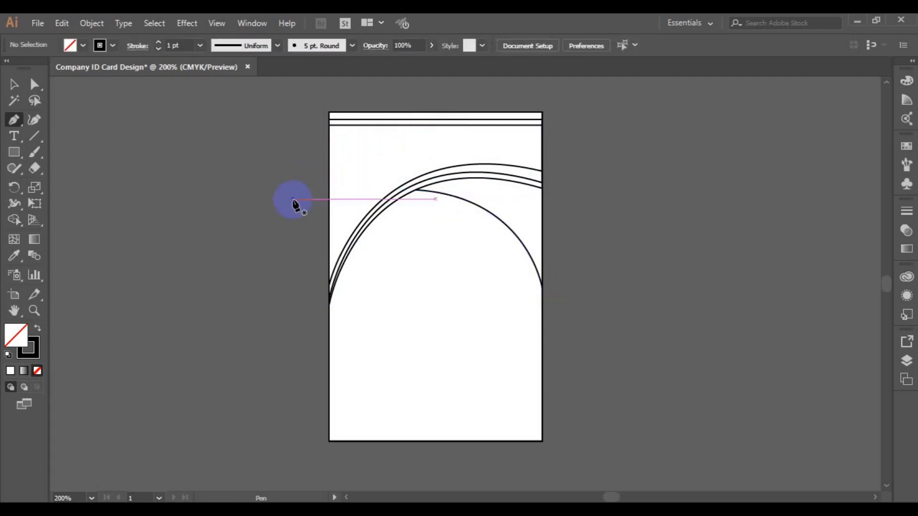
left_click(13, 86)
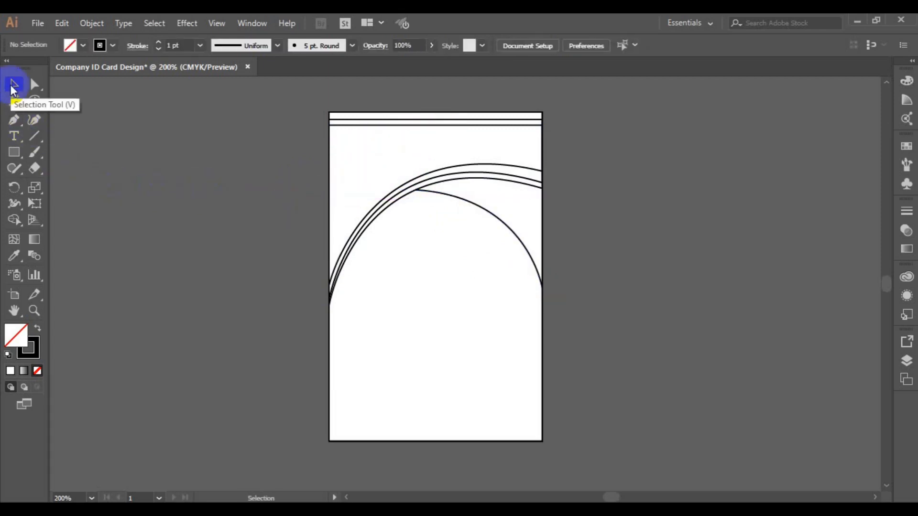
Select all arcs and use Shape Builder to fill the top band with black.
left_click_drag(262, 106, 568, 327)
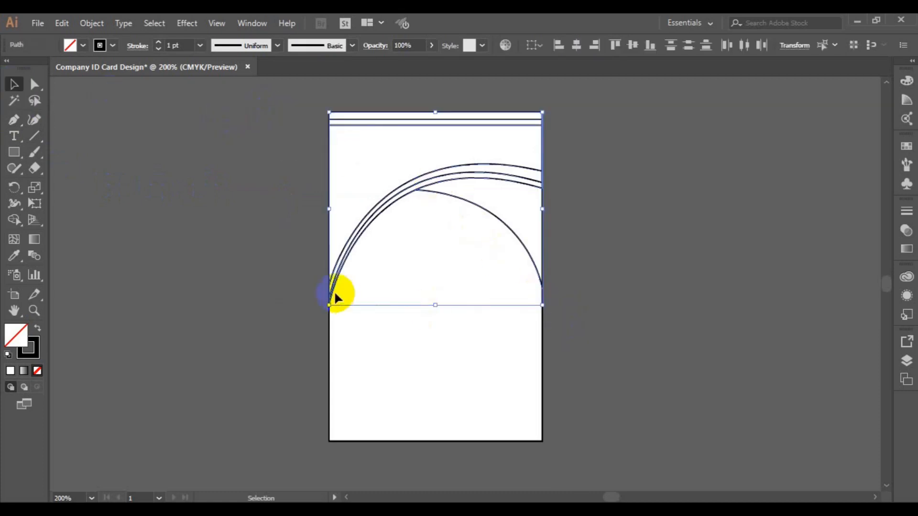
left_click(14, 219)
left_click(82, 46)
left_click(38, 69)
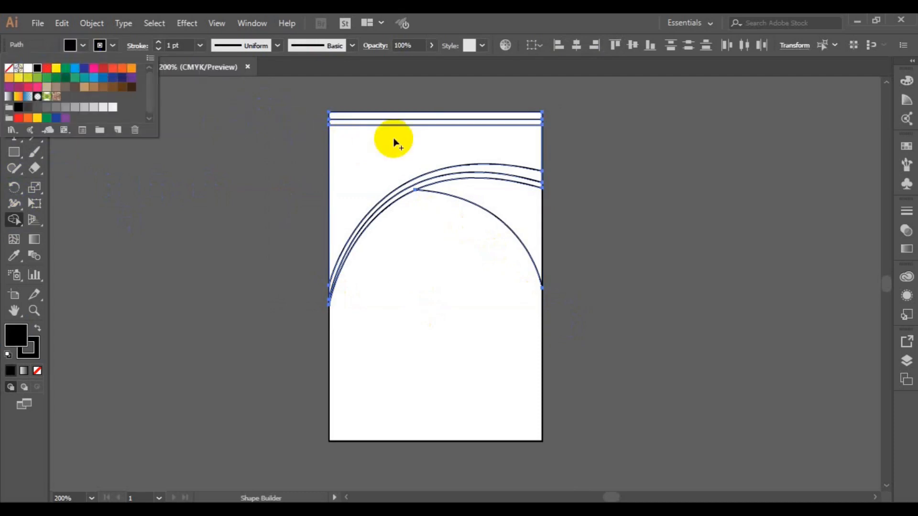
left_click(495, 169)
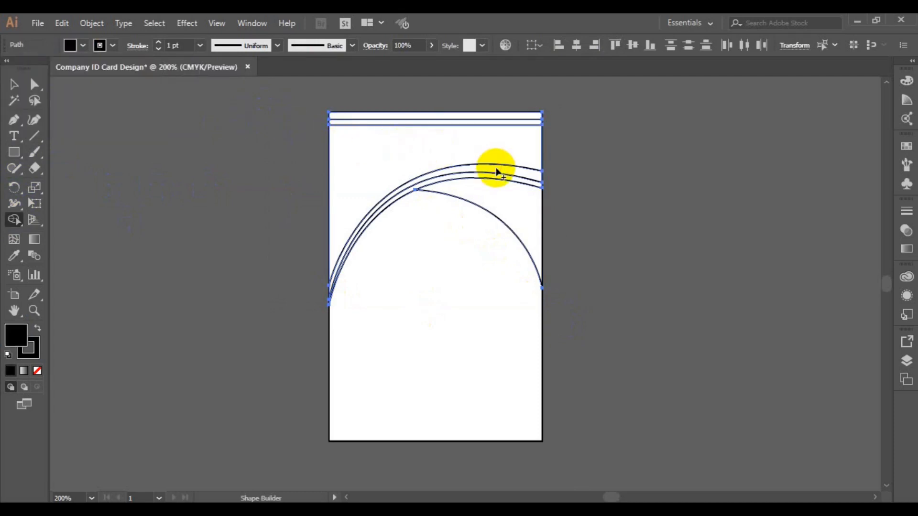
left_click(496, 168)
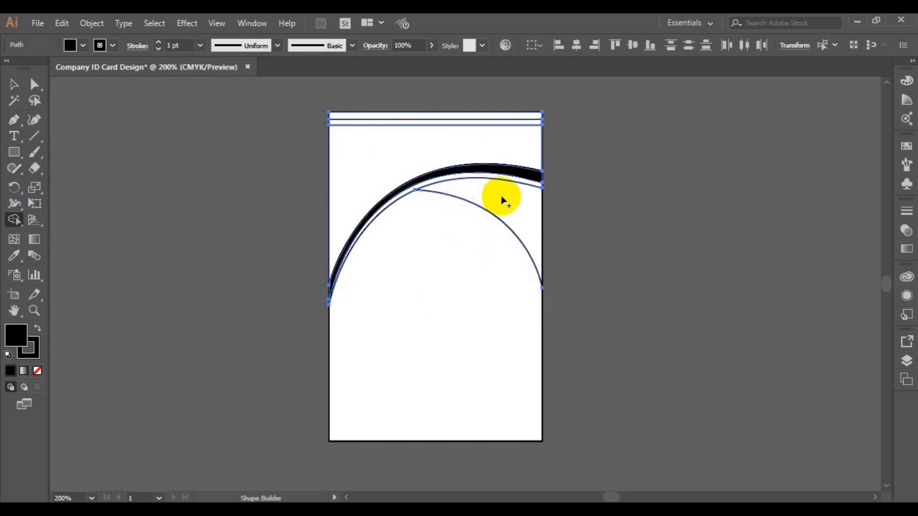
left_click(523, 218)
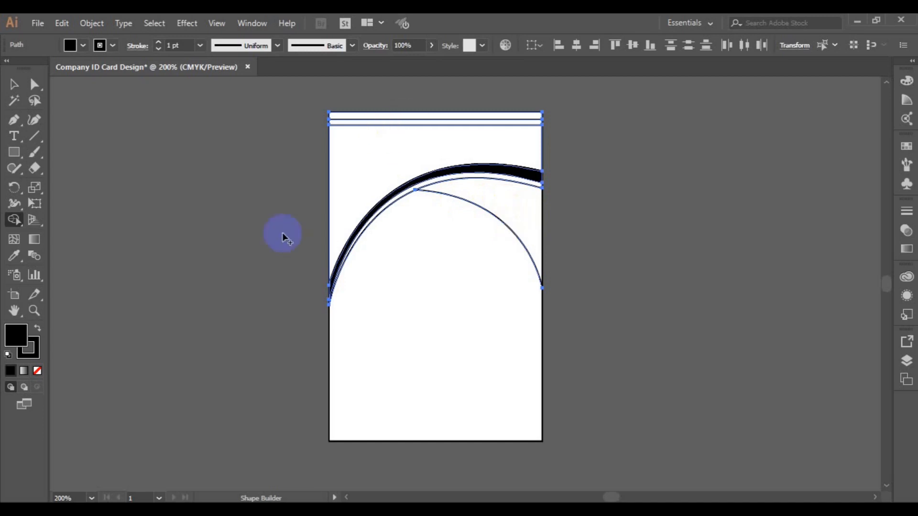
left_click(530, 240)
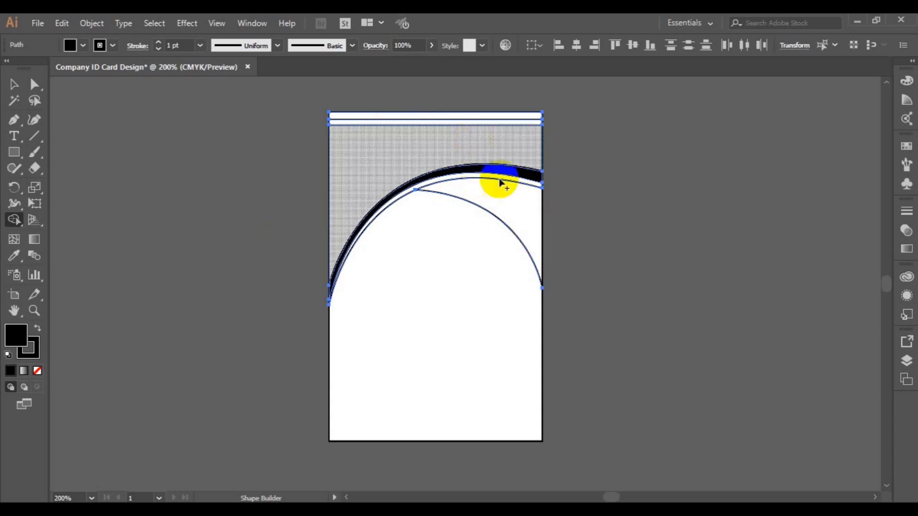
left_click(530, 222)
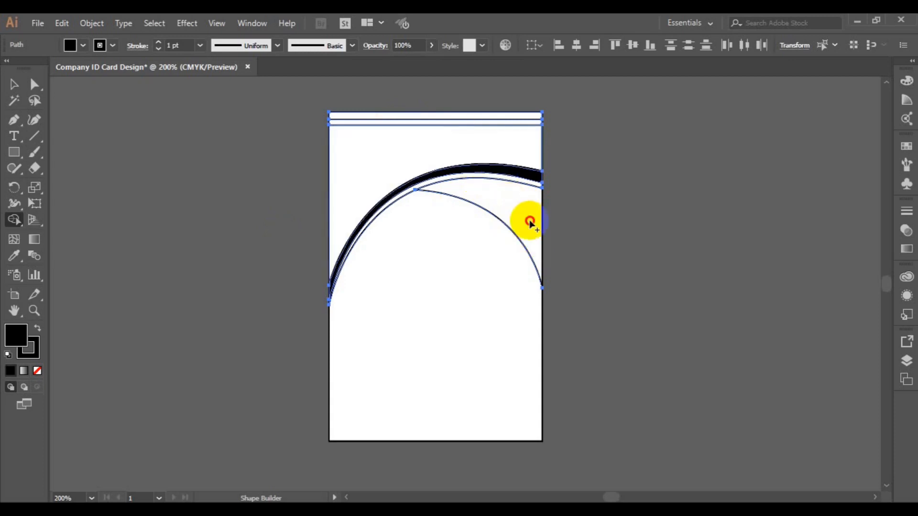
left_click(537, 256)
left_click(13, 84)
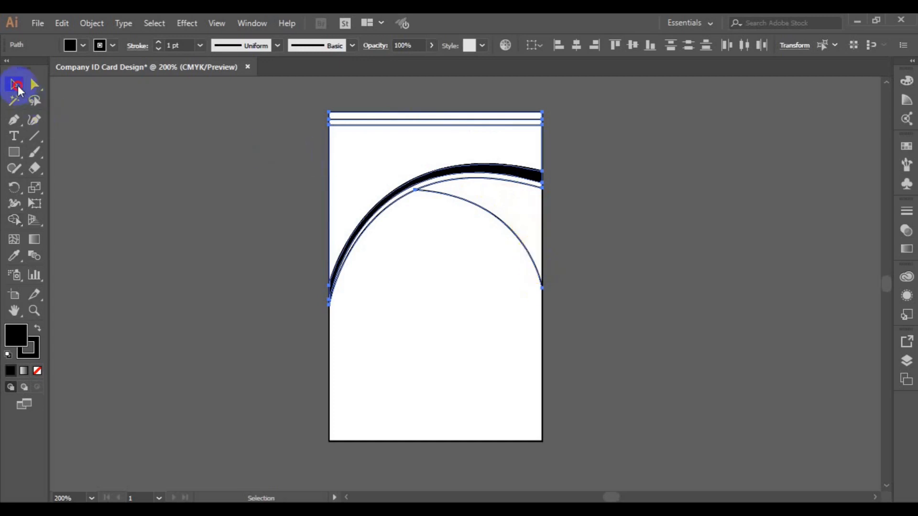
Delete the thin inner arc.
left_click(184, 232)
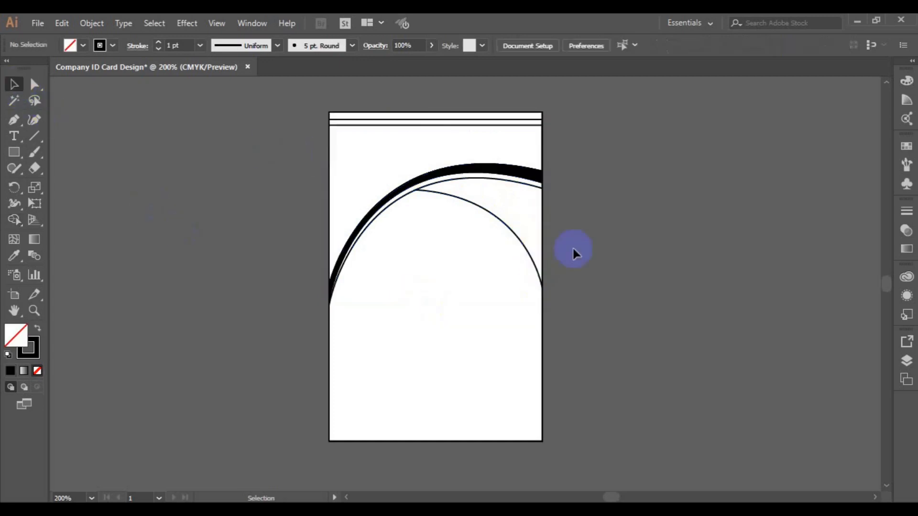
left_click(530, 258)
key("Delete")
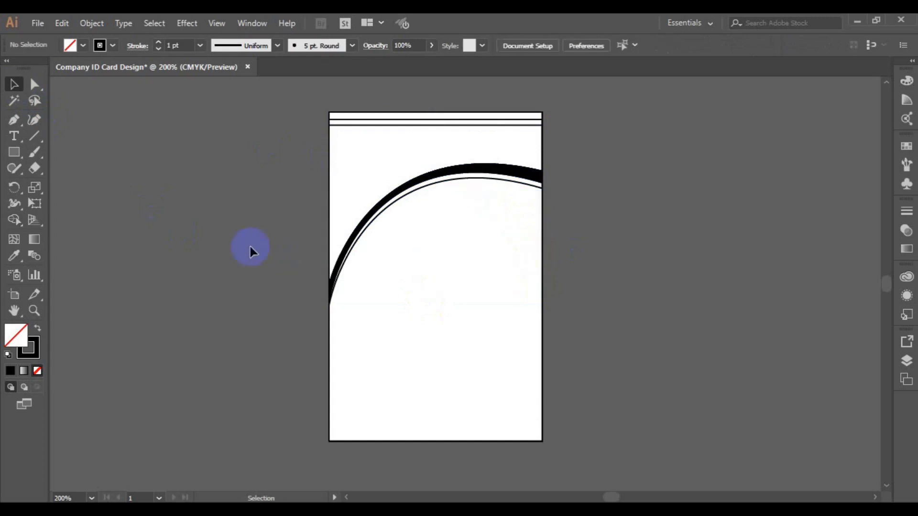
Pen-draw a closed shape from the card's right edge, curving along the arc.
left_click(13, 119)
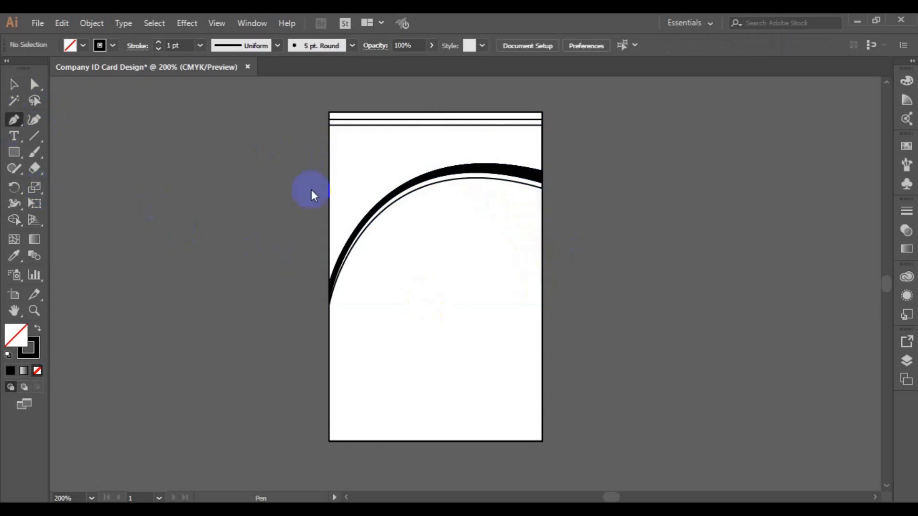
left_click(541, 277)
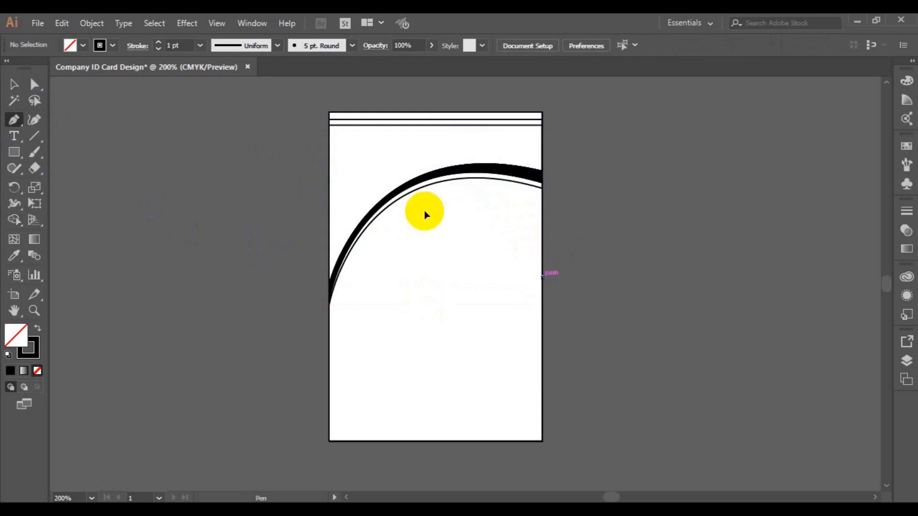
mouse_move(430, 186)
left_mouse_down()
mouse_move(372, 208)
mouse_move(334, 174)
left_mouse_up()
left_click(429, 185)
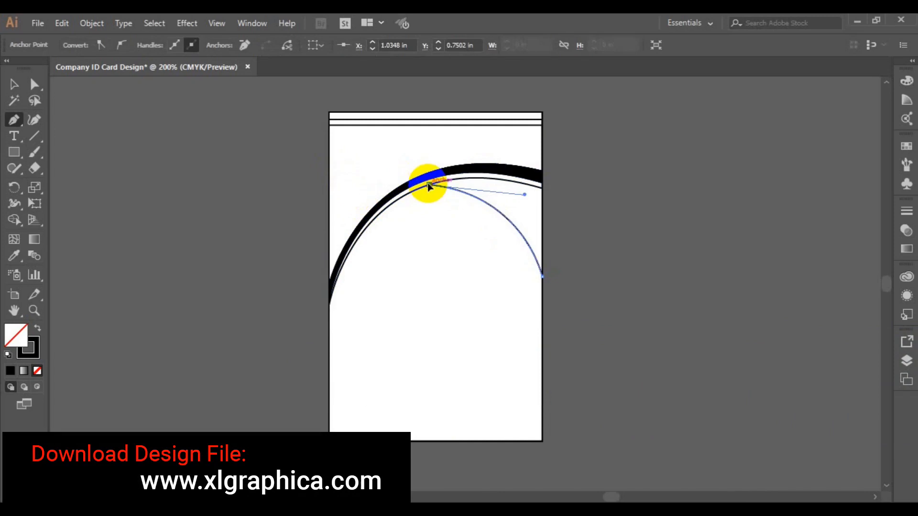
left_click_drag(543, 191, 612, 213)
left_click(542, 187)
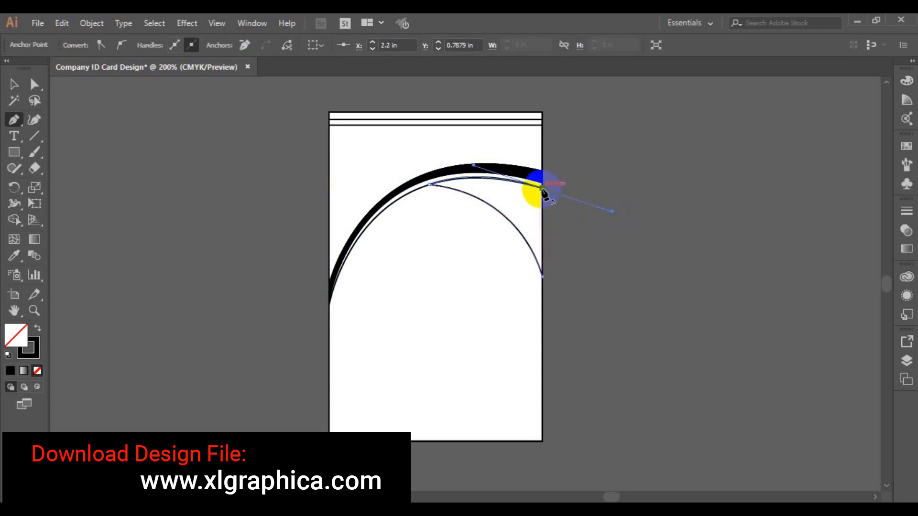
left_click_drag(542, 276, 545, 280)
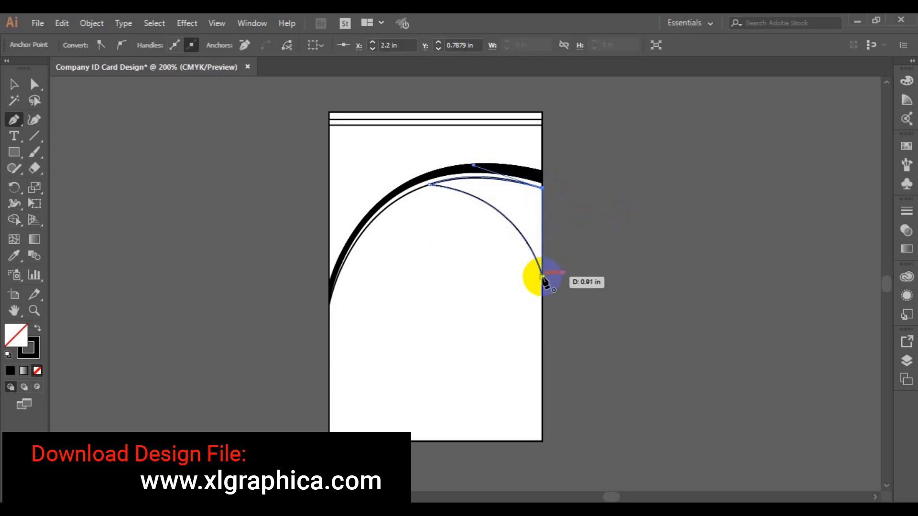
left_click_drag(544, 280, 547, 277)
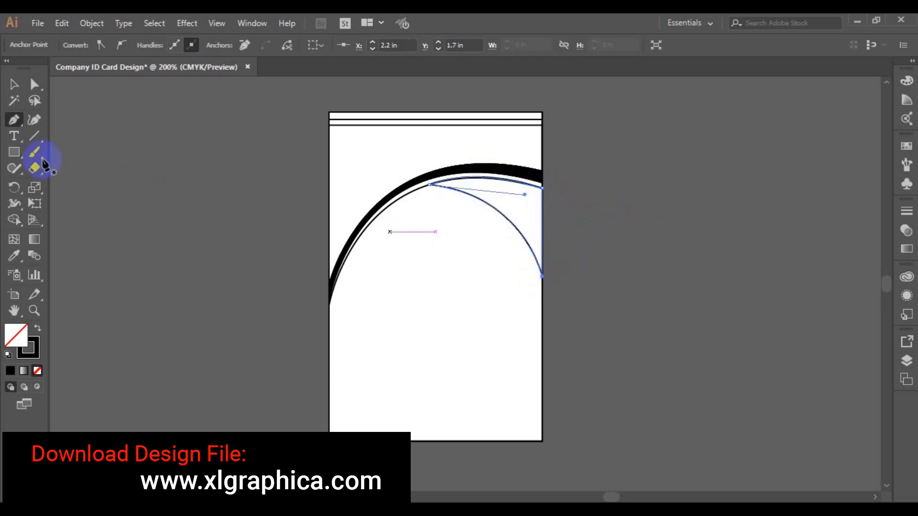
left_click(13, 85)
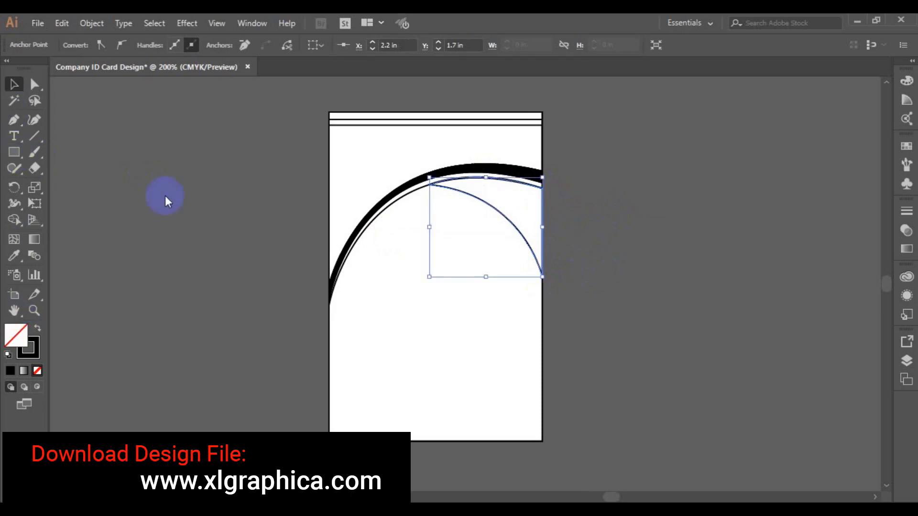
left_click(165, 196)
Give the curved top-right wedge a solid black fill and a stroke of None.
left_click(494, 210)
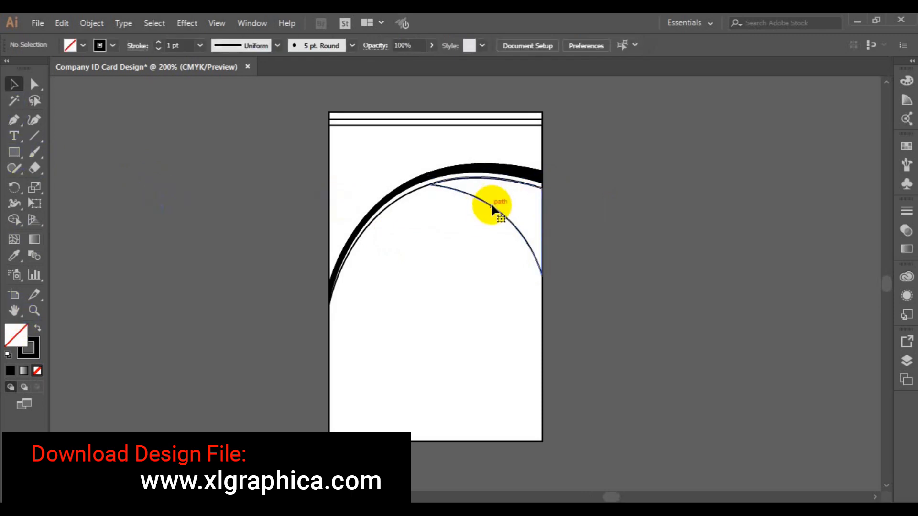
left_click(83, 46)
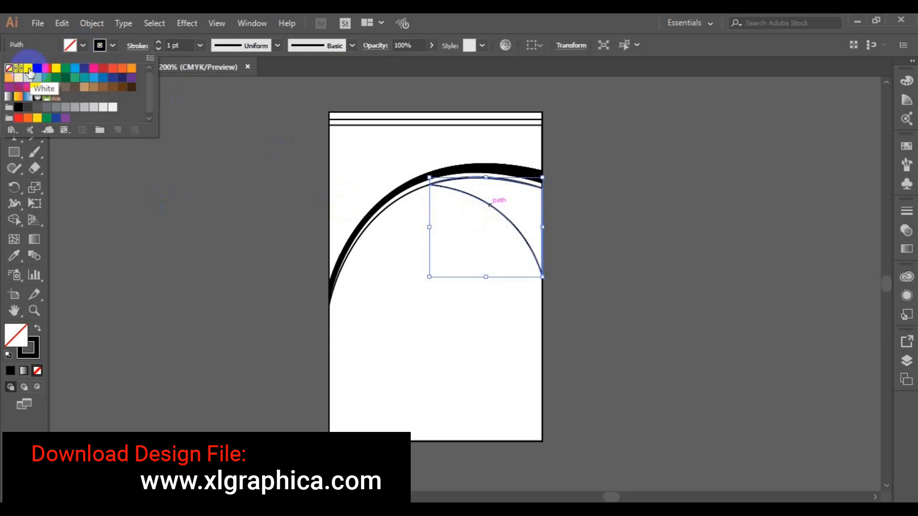
left_click(38, 68)
left_click(111, 46)
left_click(111, 46)
left_click(111, 46)
left_click(9, 68)
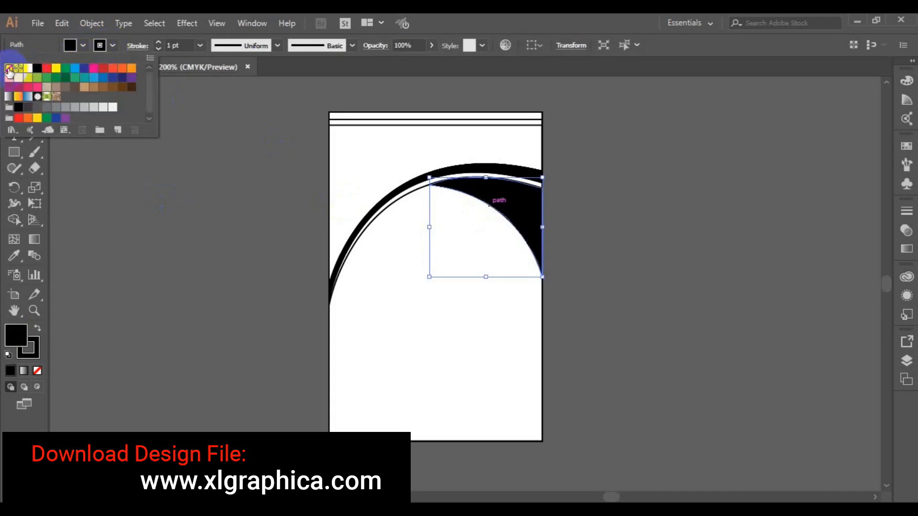
left_click(290, 89)
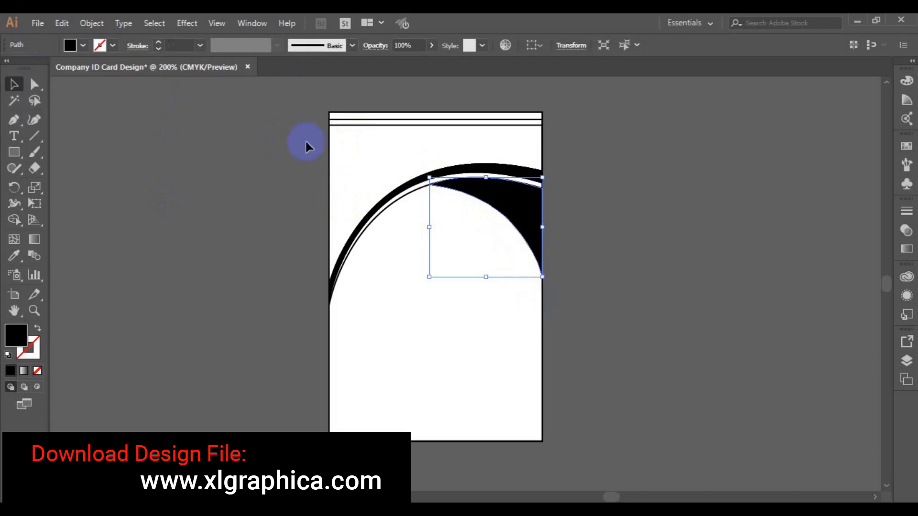
left_click_drag(305, 101, 543, 325)
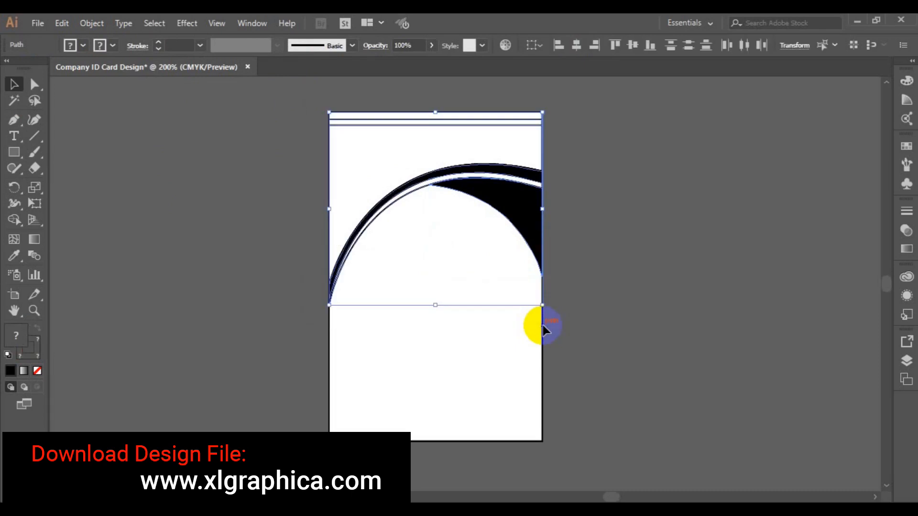
Use Shape Builder to merge the area above the curve and both white top strips into black.
left_click(14, 219)
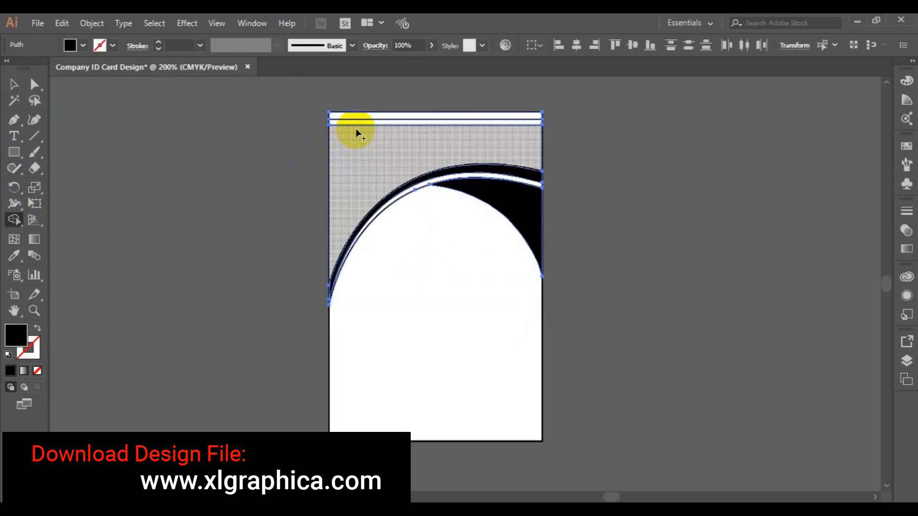
left_click_drag(356, 133, 354, 114)
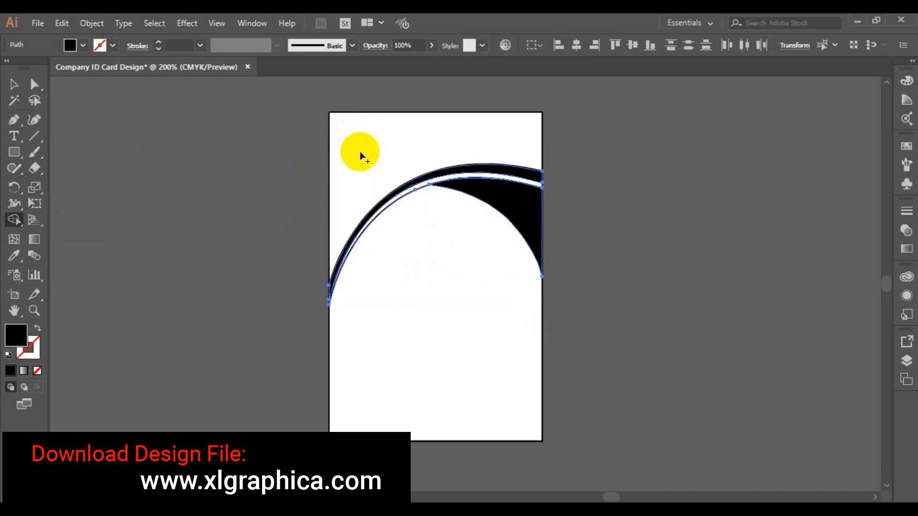
left_click(432, 149)
key("ctrl+z")
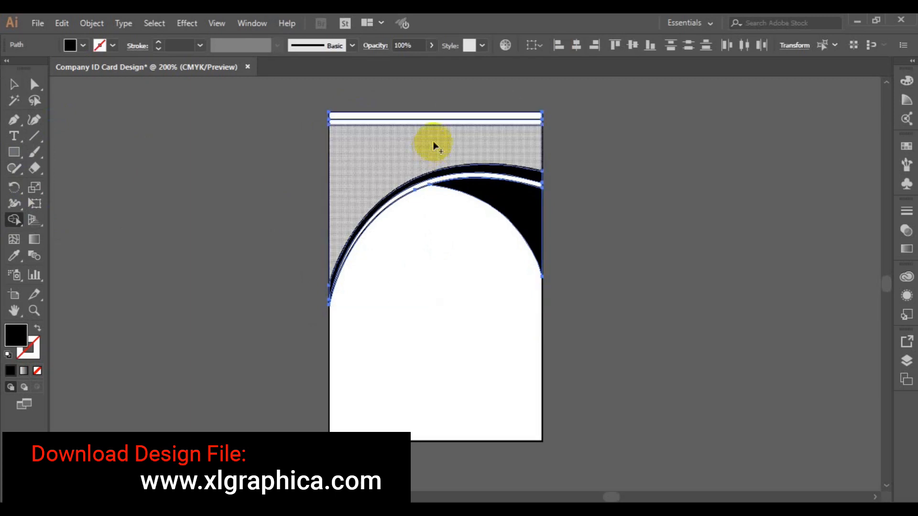
left_click(427, 138)
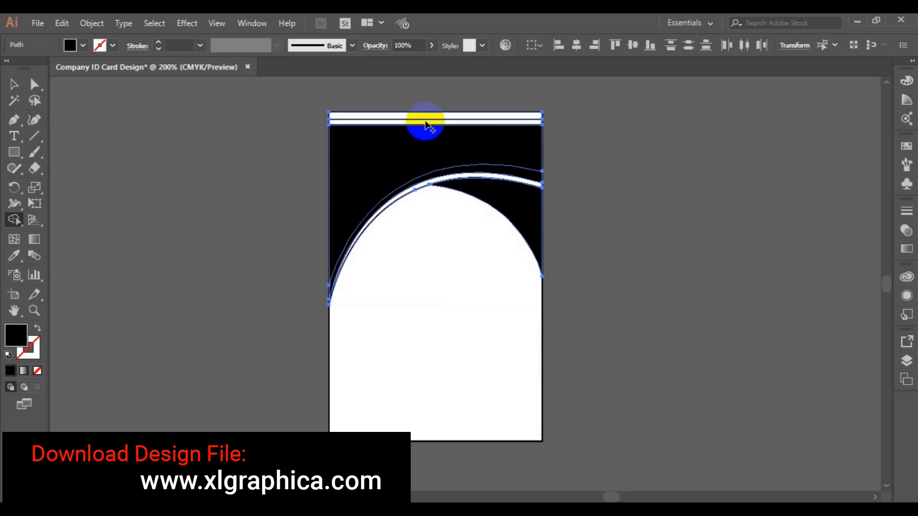
left_click(425, 118)
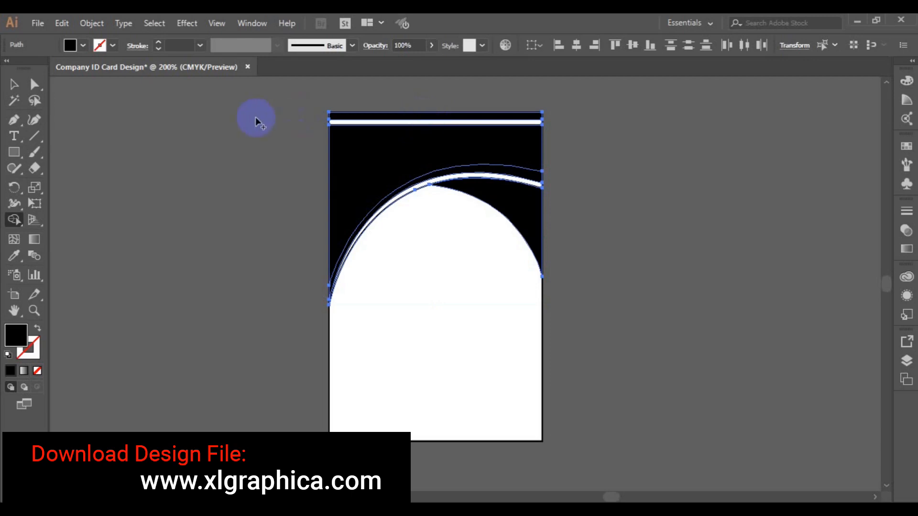
left_click(14, 85)
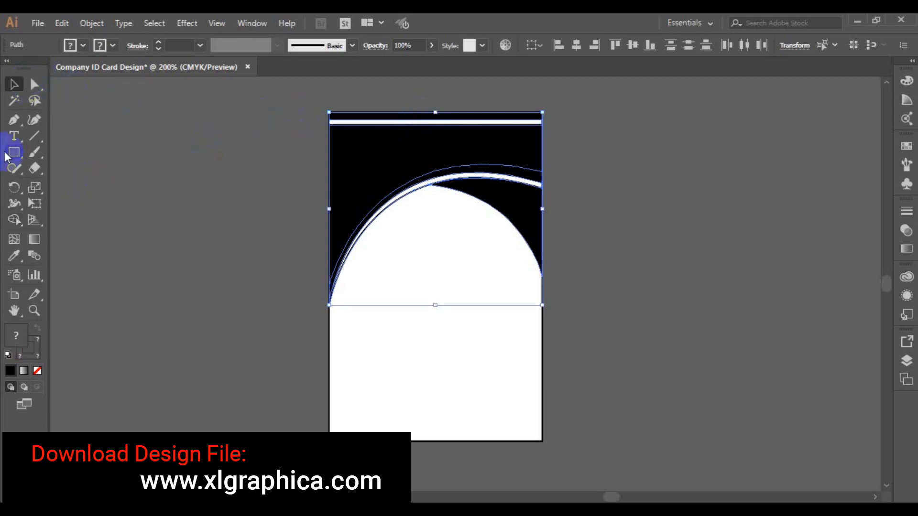
left_click(13, 220)
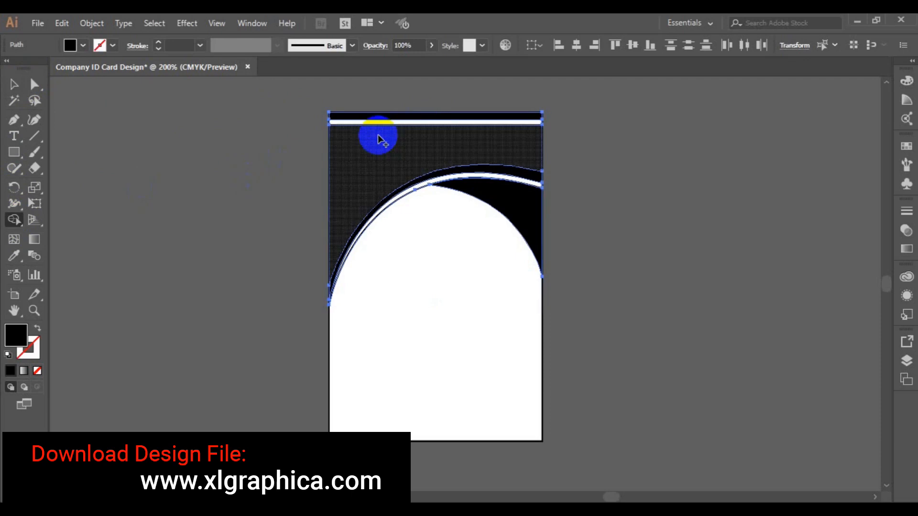
left_click_drag(376, 138, 373, 117)
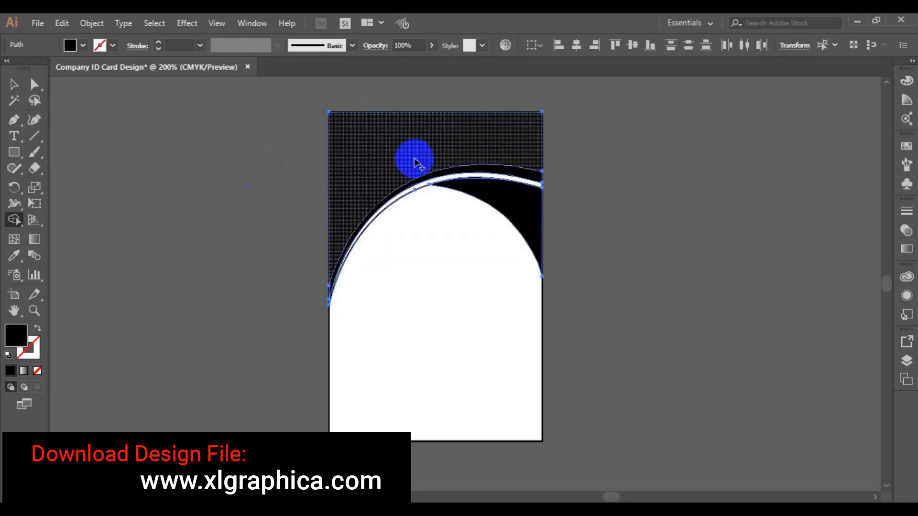
left_click(18, 87)
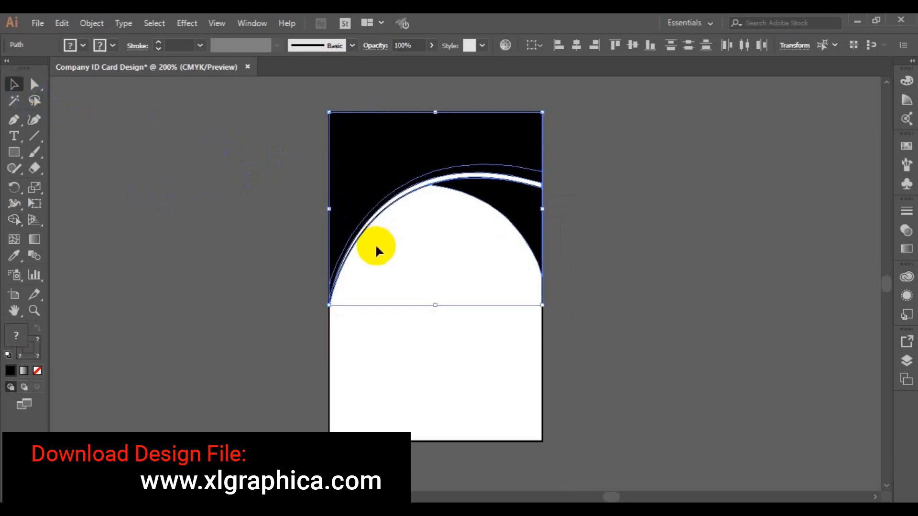
left_click(268, 274)
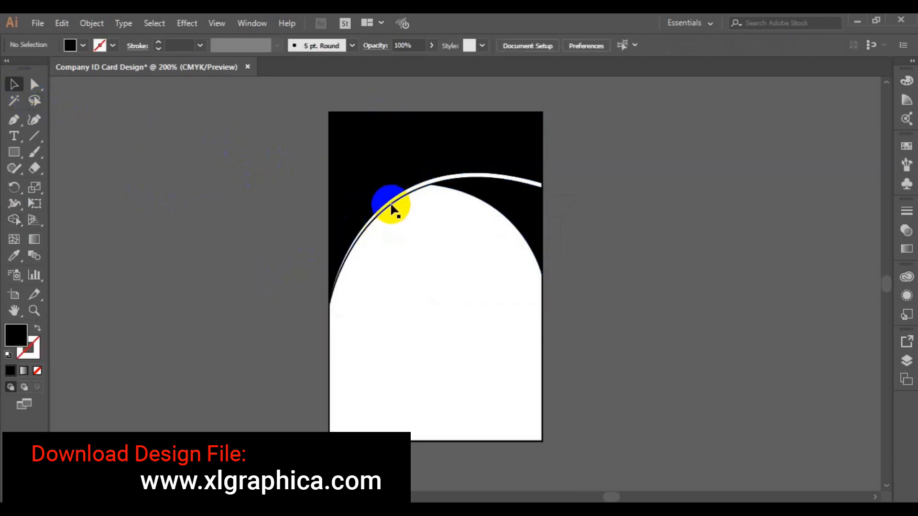
Fill the white curved band beneath the black header with light grey.
left_click(391, 204)
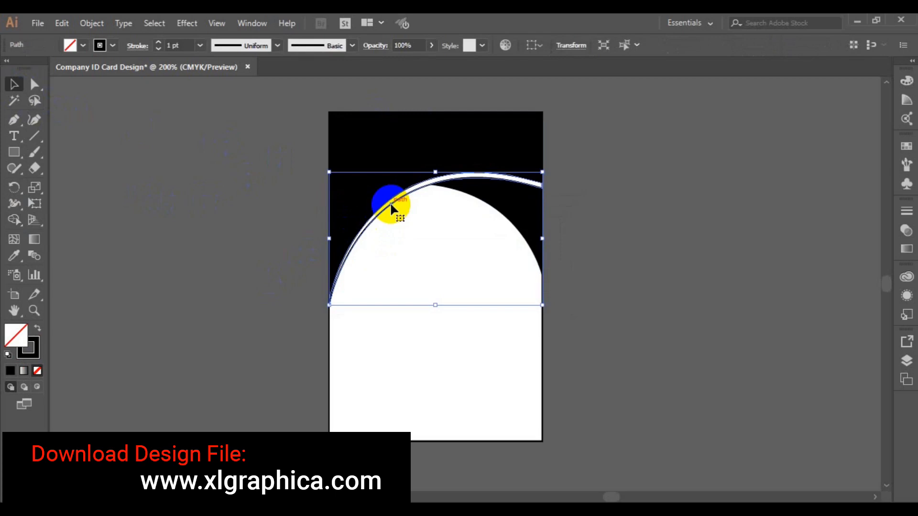
left_click(575, 172)
left_click(536, 181)
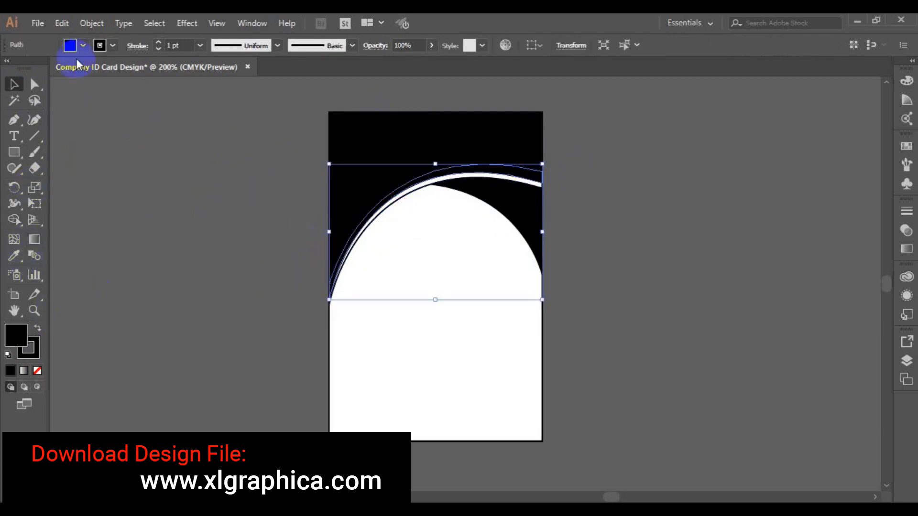
left_click(70, 45)
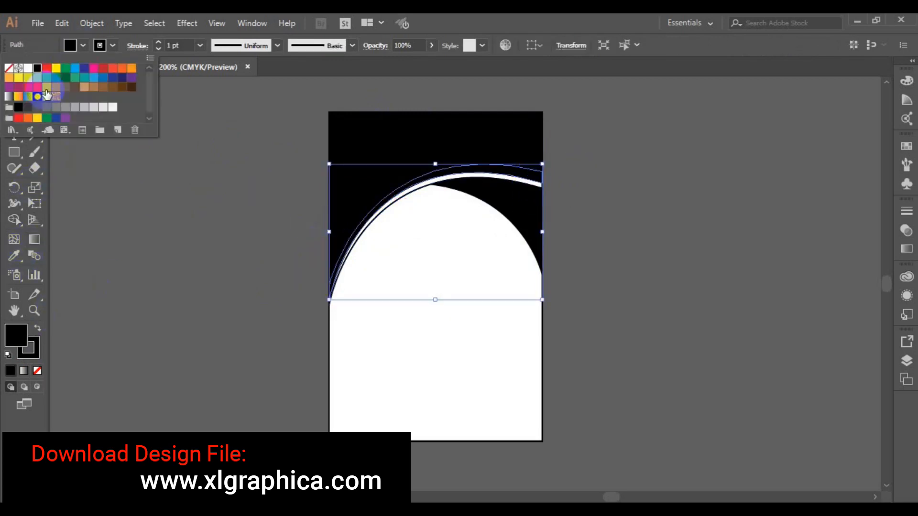
left_click(152, 173)
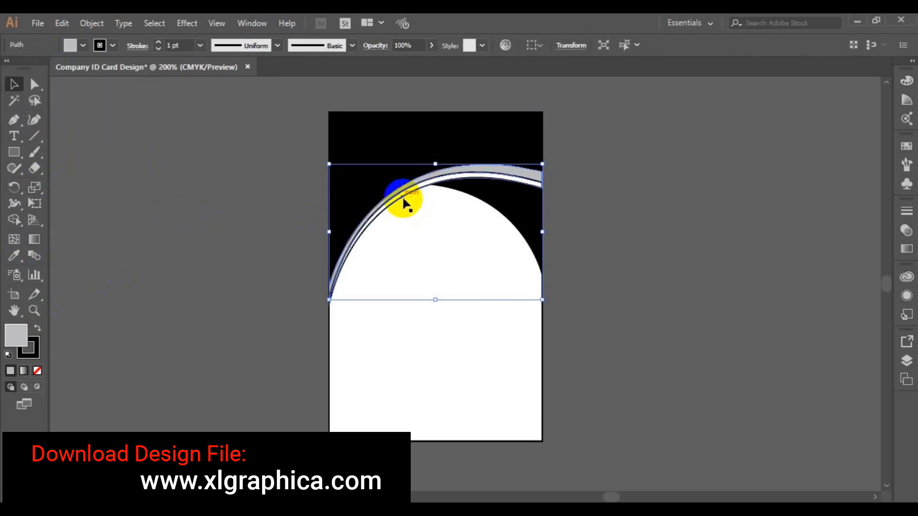
key("slash")
key("ctrl+shift+a")
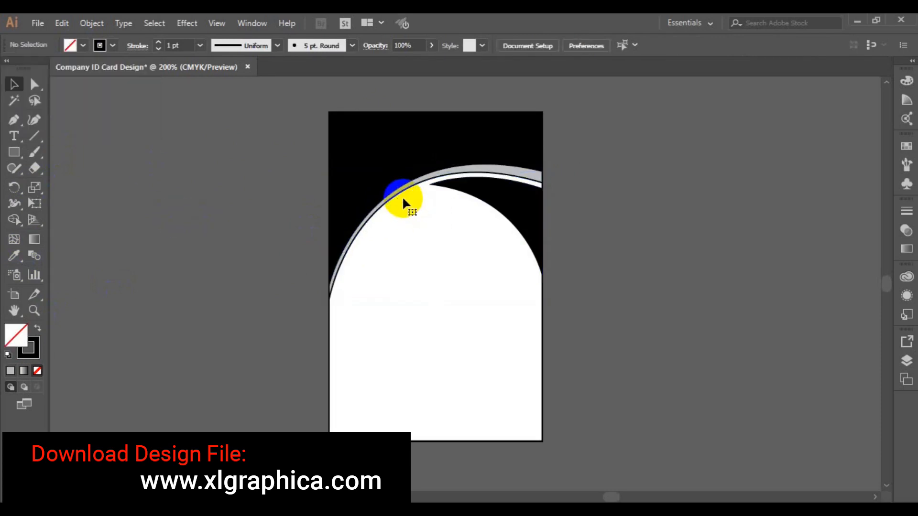
Set the grey curved band's stroke to None.
left_click(331, 295)
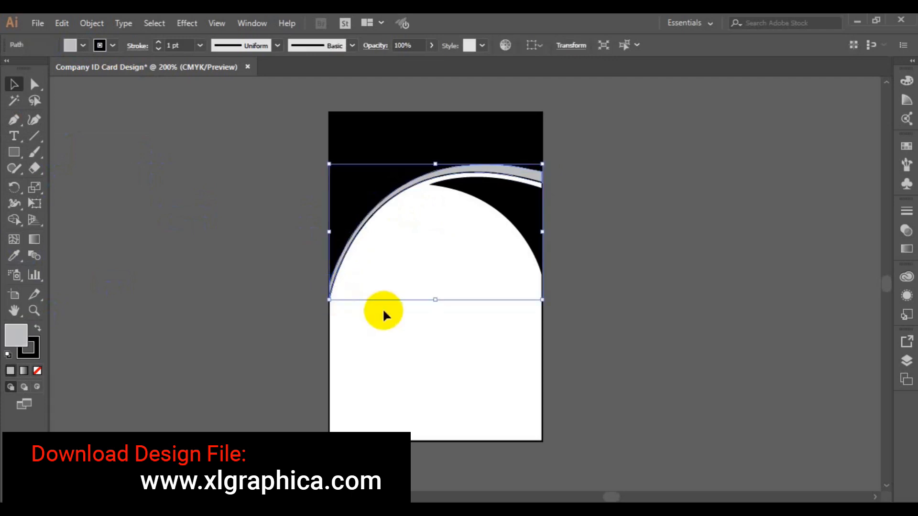
left_click_drag(332, 286, 399, 297)
key("ctrl+z")
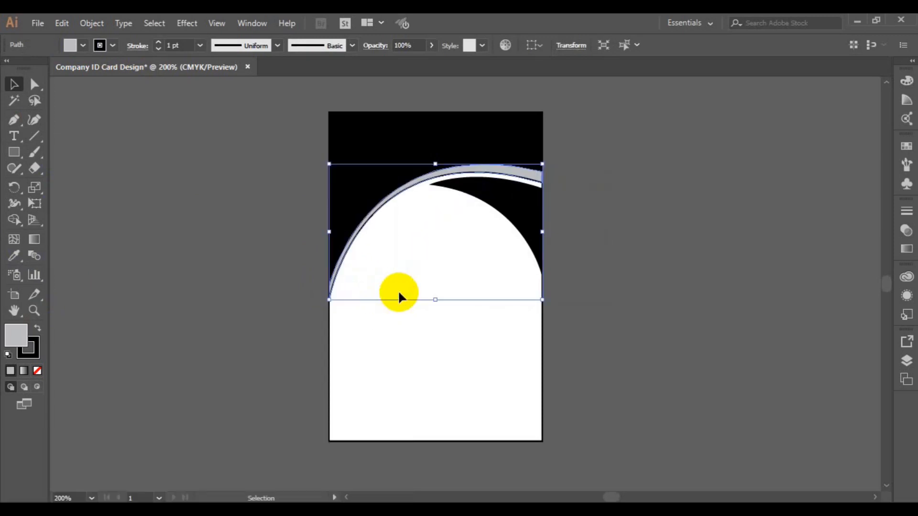
left_click(113, 46)
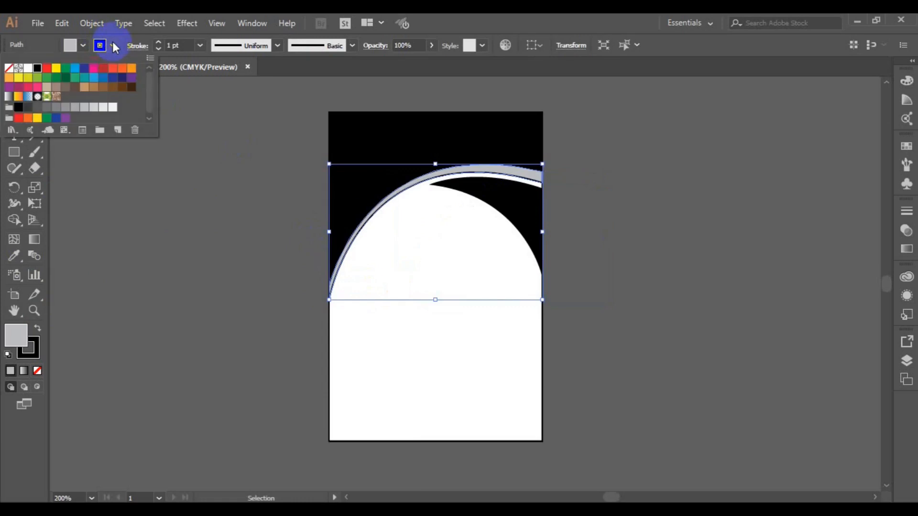
left_click(10, 71)
left_click(162, 182)
left_click(161, 182)
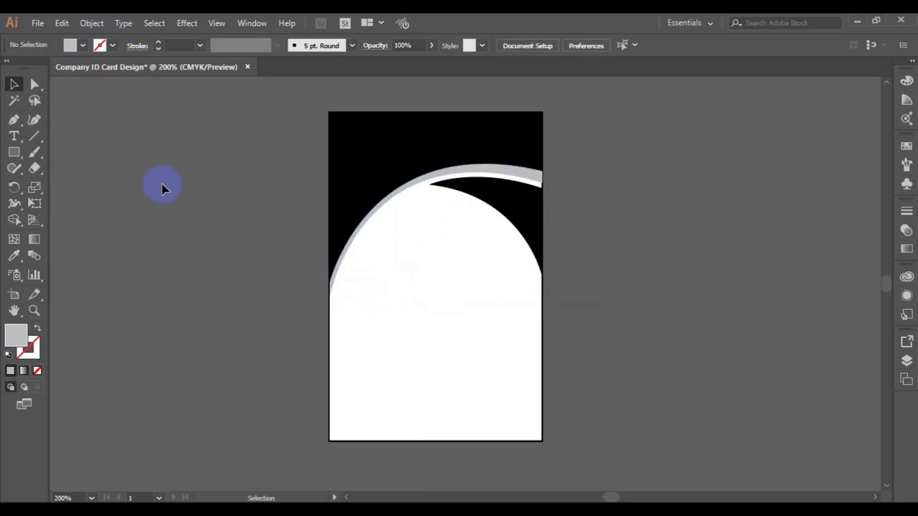
left_click_drag(296, 98, 567, 314)
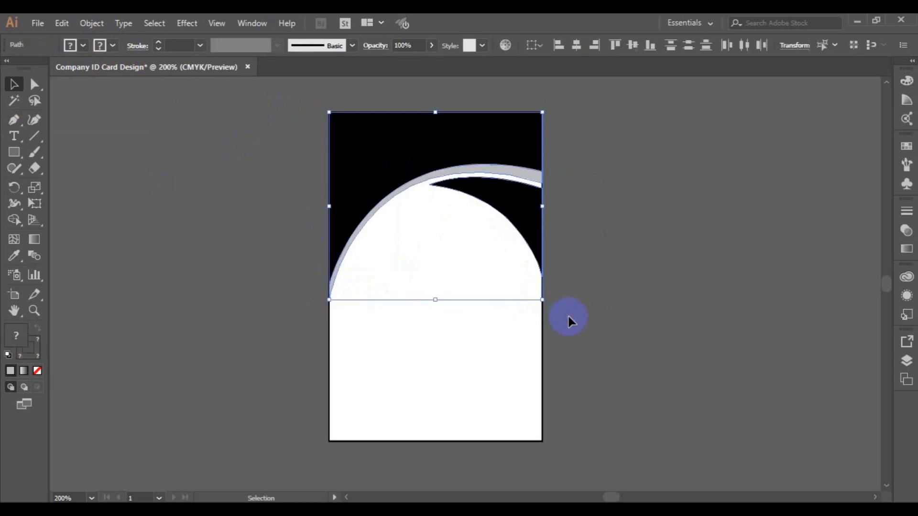
left_click(162, 128)
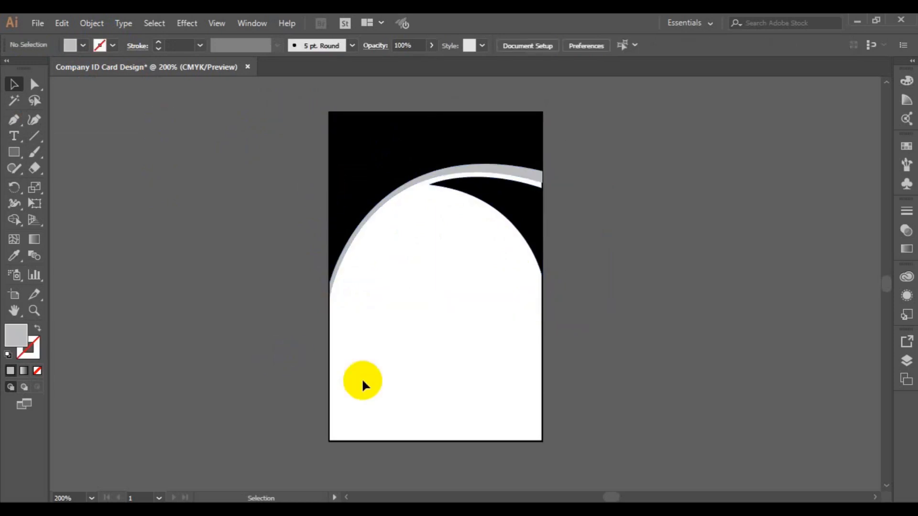
left_click(36, 165)
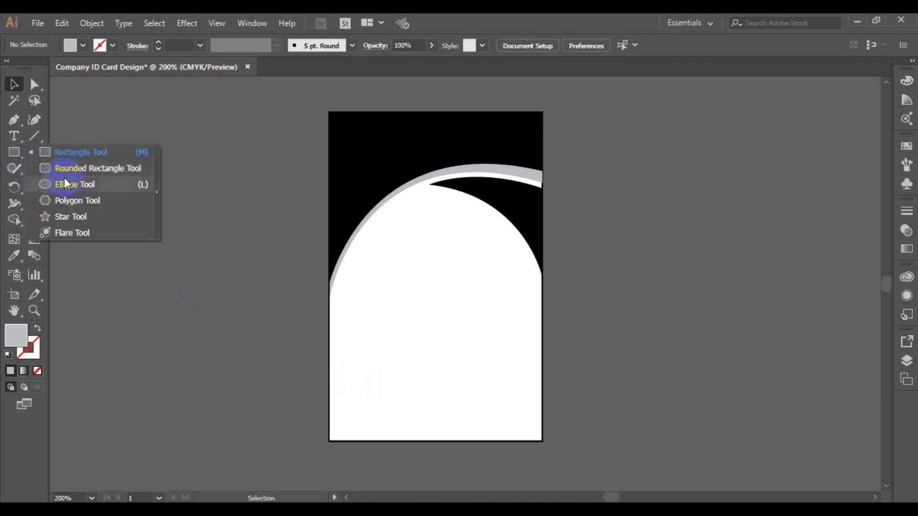
Draw a light grey circle for the photo below the header arc.
left_click(64, 184)
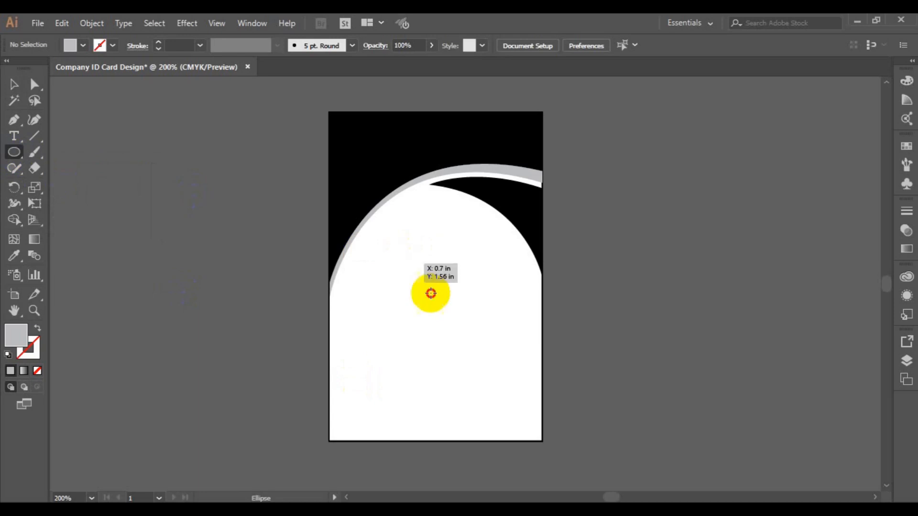
mouse_move(439, 306)
left_mouse_down()
mouse_move(482, 339)
mouse_move(441, 301)
left_mouse_up()
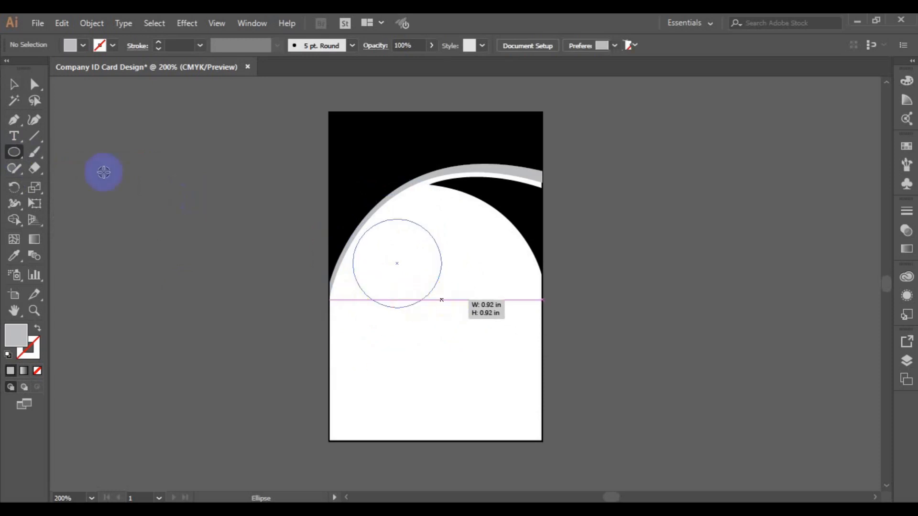
left_click(14, 84)
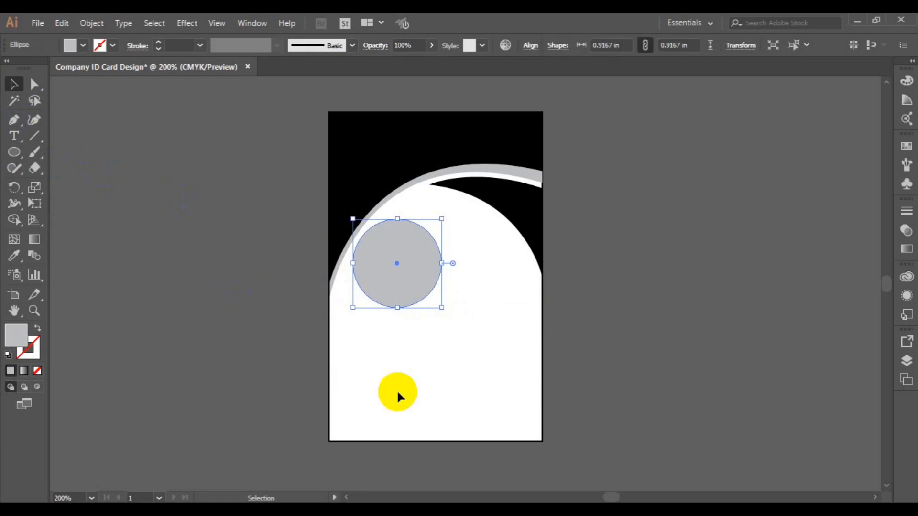
left_click(372, 441)
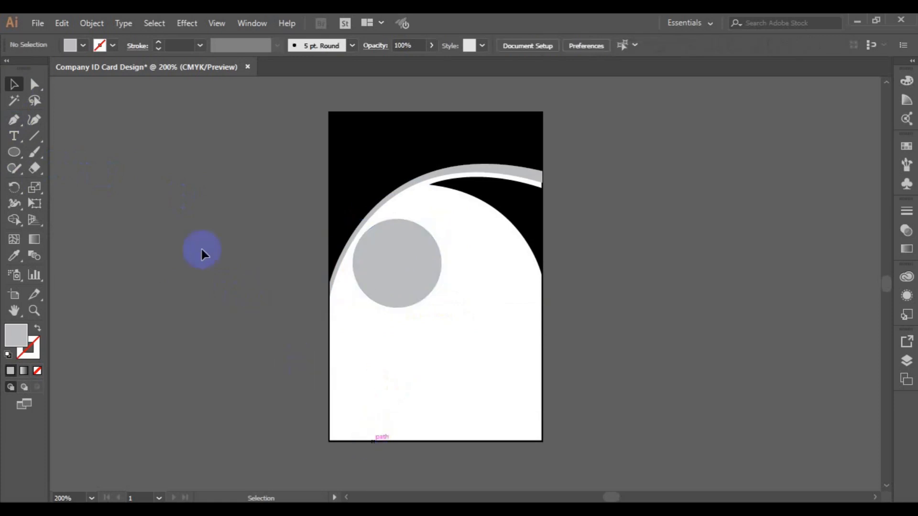
Unlock all objects, align the circle and crescent on horizontal centres, and nudge them right.
left_click(102, 29)
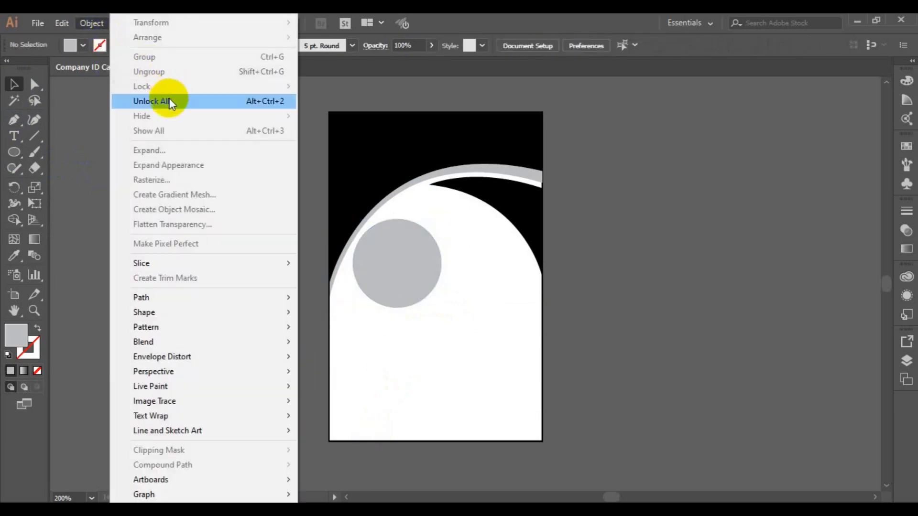
left_click(168, 101)
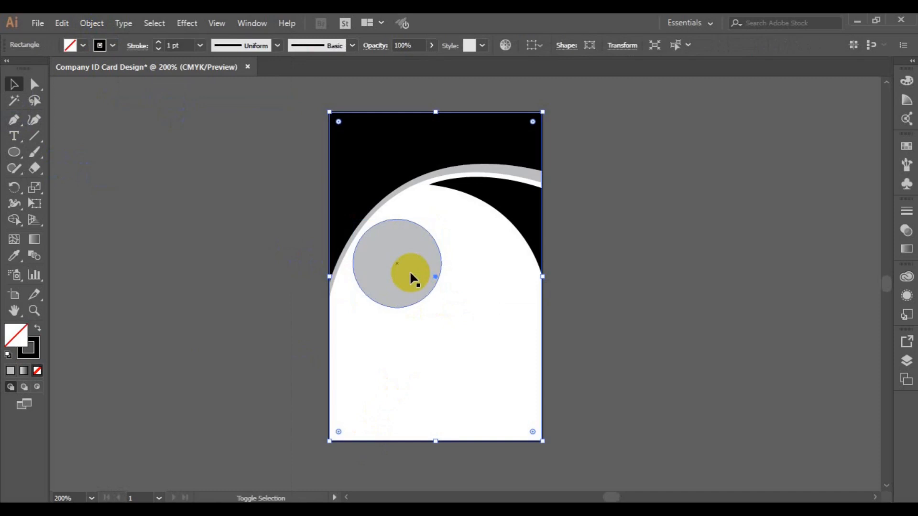
left_click(444, 186, "shift")
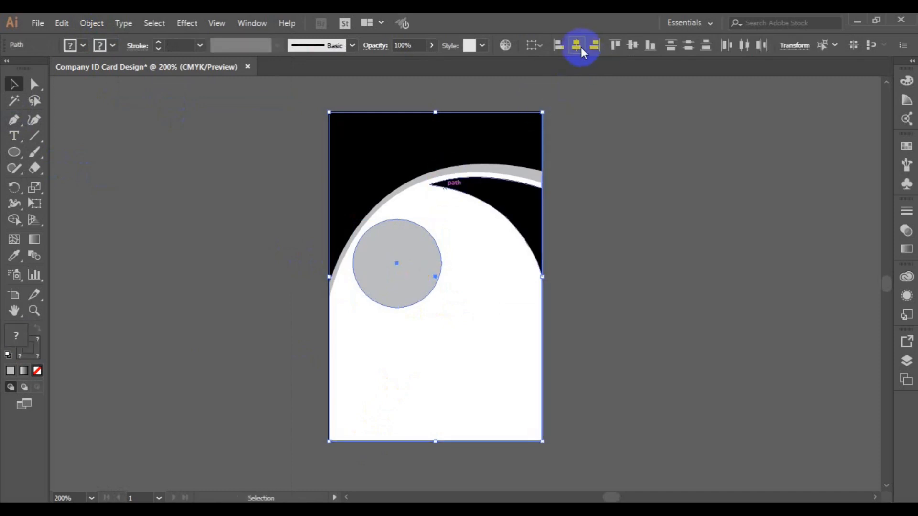
left_click(581, 46)
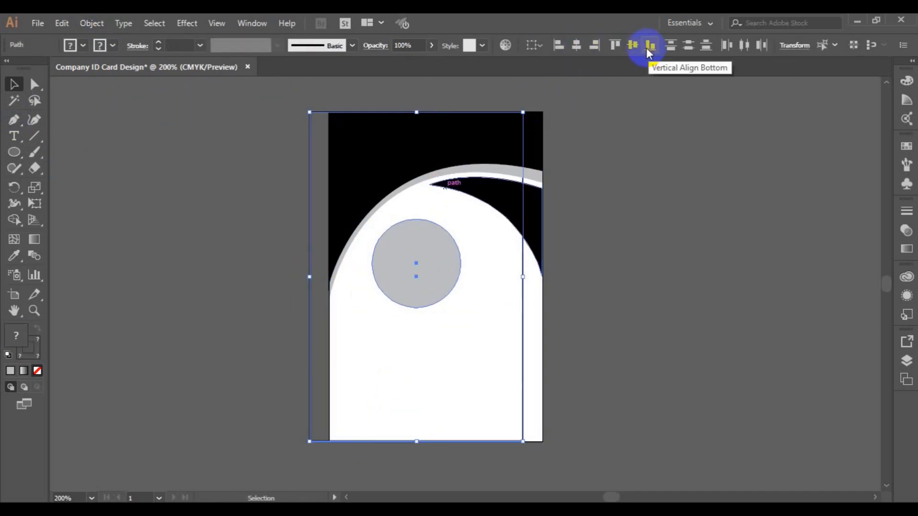
key("Right")
key("Right")
key("Right")
key("Right")
key("Right")
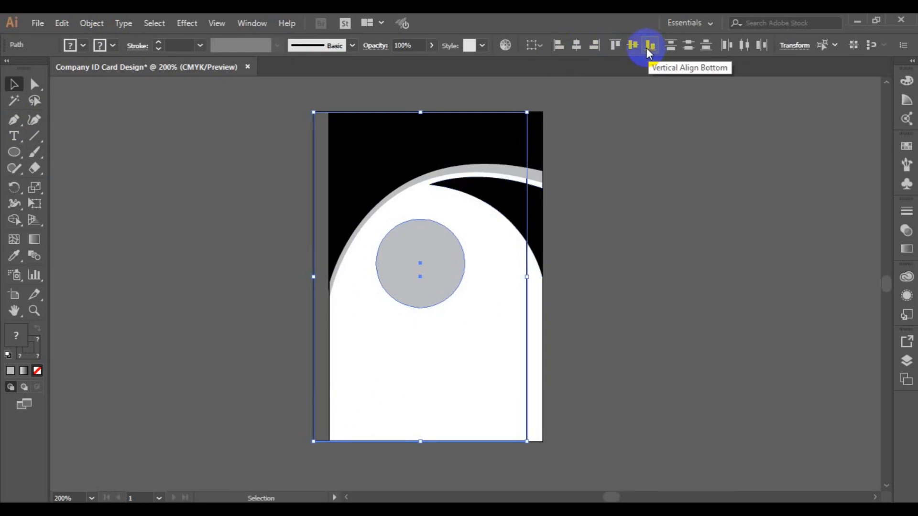
key("Right")
key("Right")
key("Right")
key("Right")
key("Right")
key("Right")
key("Right")
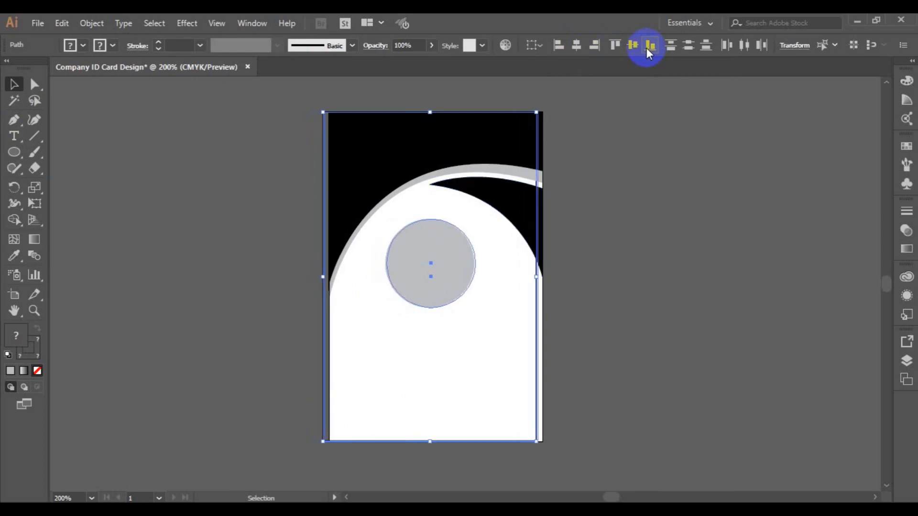
key("Right")
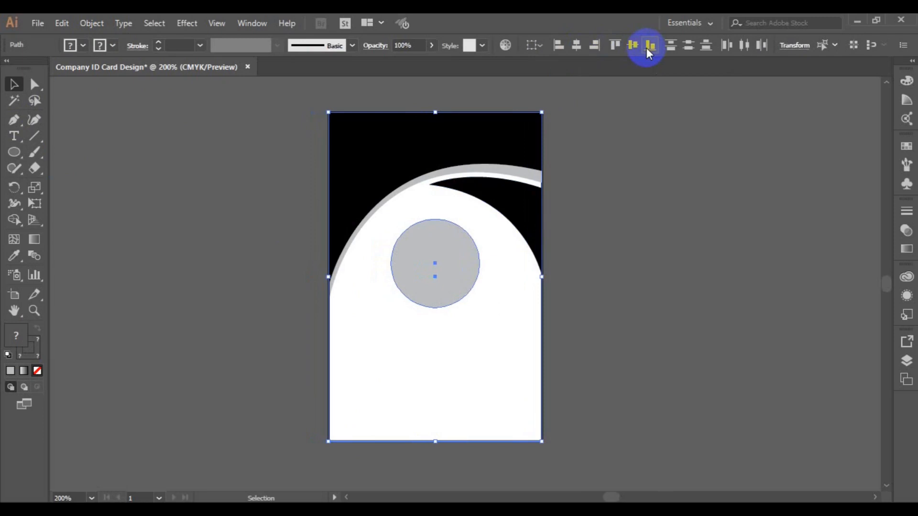
Paste a copy of the photo circle in back, scale it to 0.8424 in, and fill it white.
left_click(675, 240)
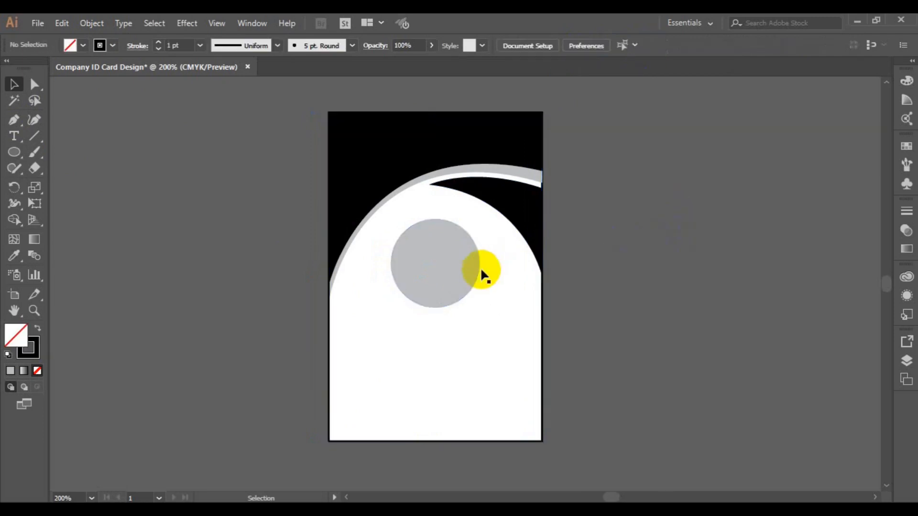
left_click(458, 284)
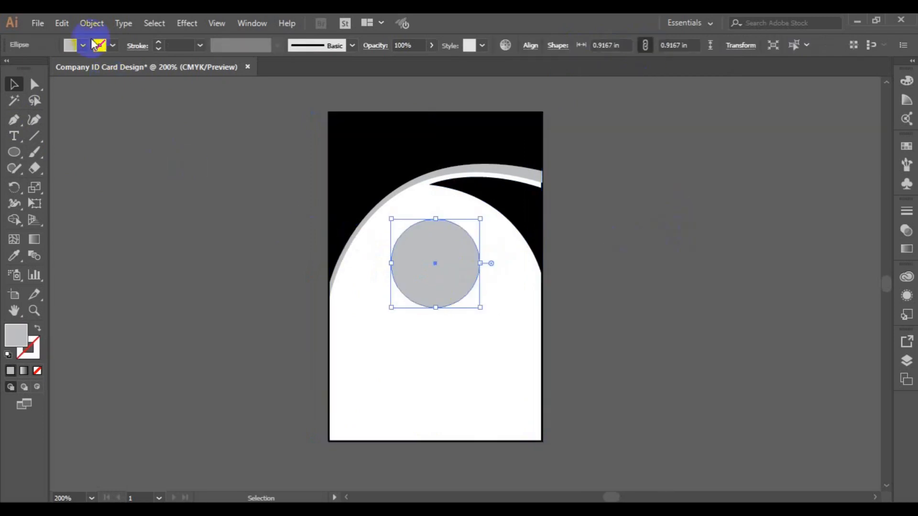
left_click(65, 24)
left_click(102, 88)
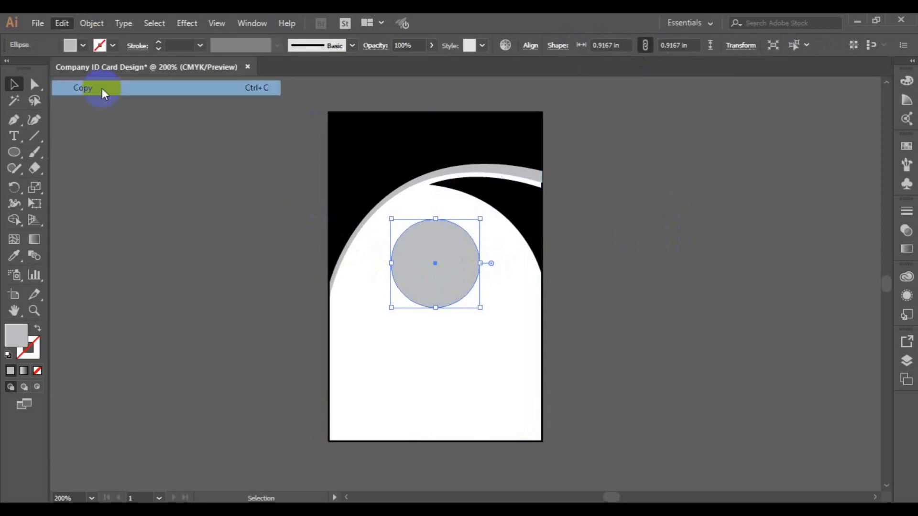
left_click(61, 25)
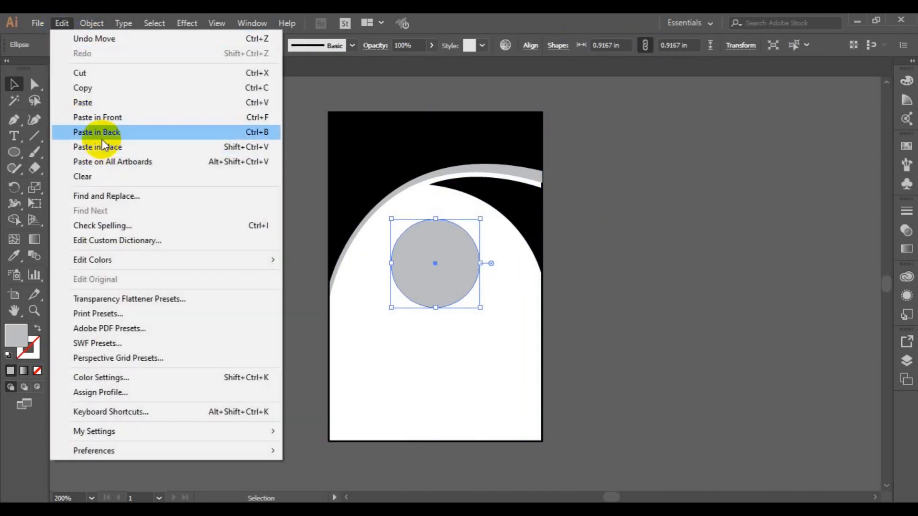
left_click(102, 138)
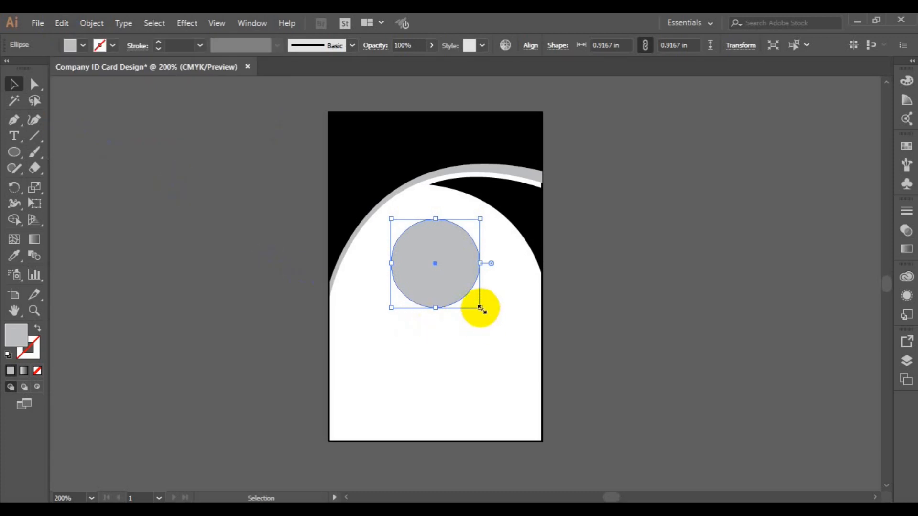
left_click_drag(481, 309, 477, 306)
left_click(84, 46)
left_click(21, 72)
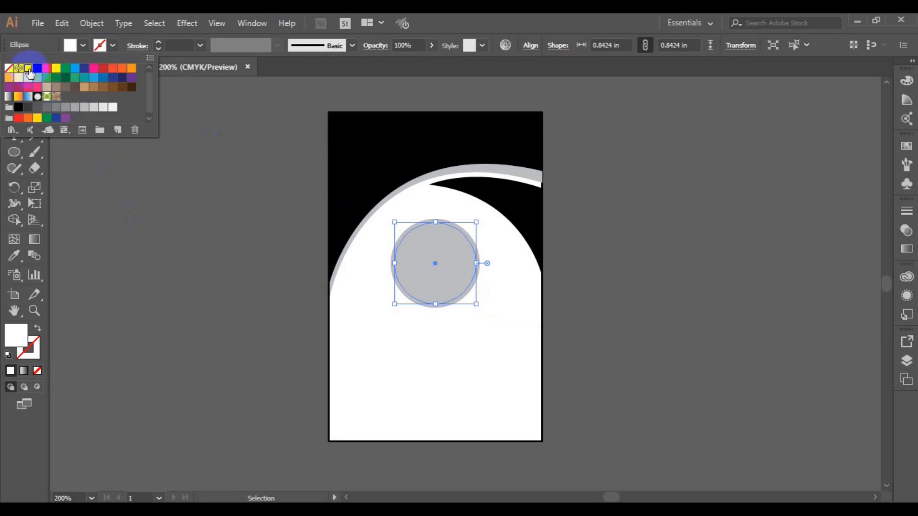
left_click(203, 241)
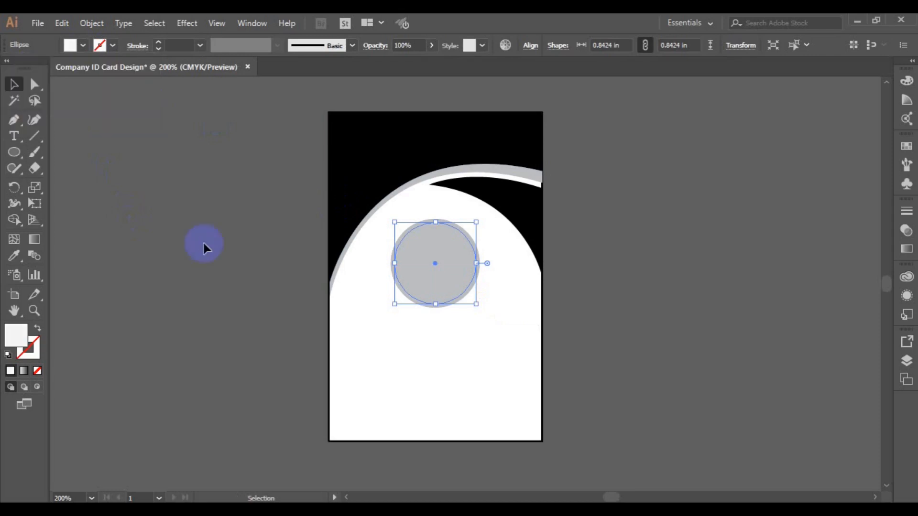
Send the larger grey circle to the back to form a ring around the white disc.
left_click(261, 297)
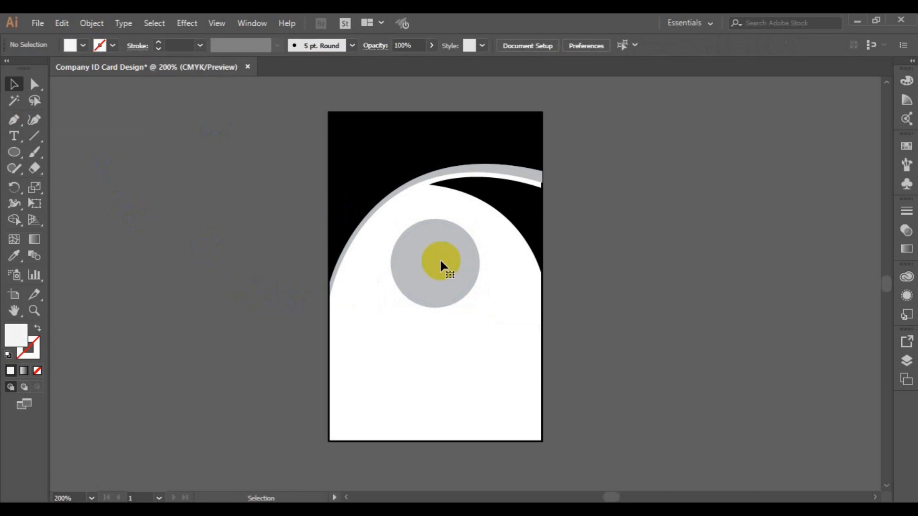
left_click(440, 261)
right_click(440, 261)
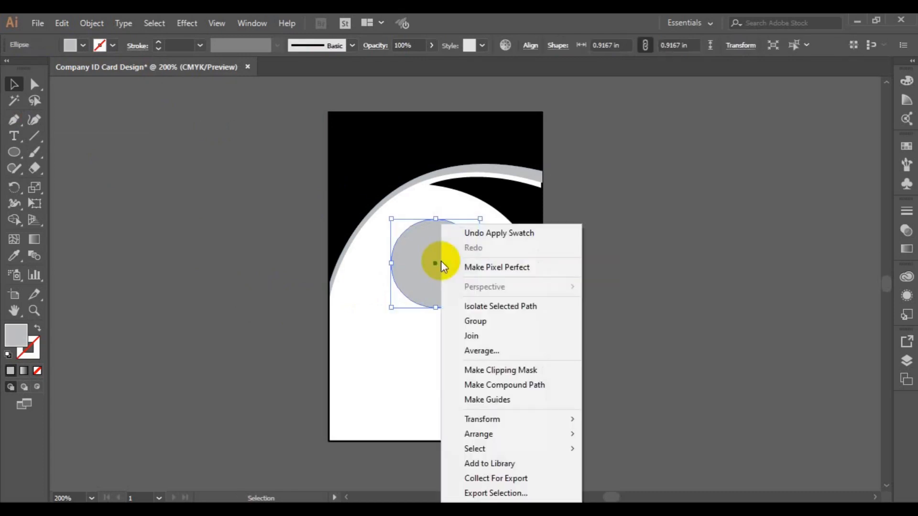
mouse_move(505, 433)
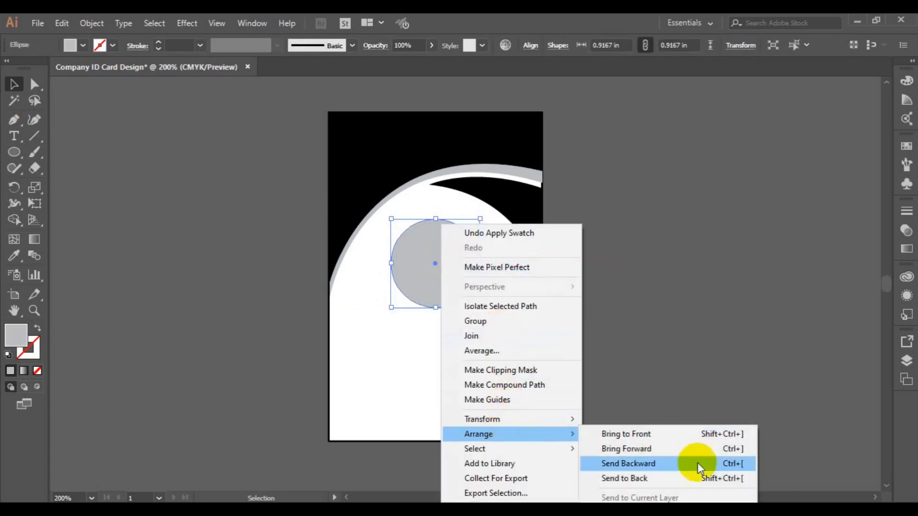
left_click(692, 476)
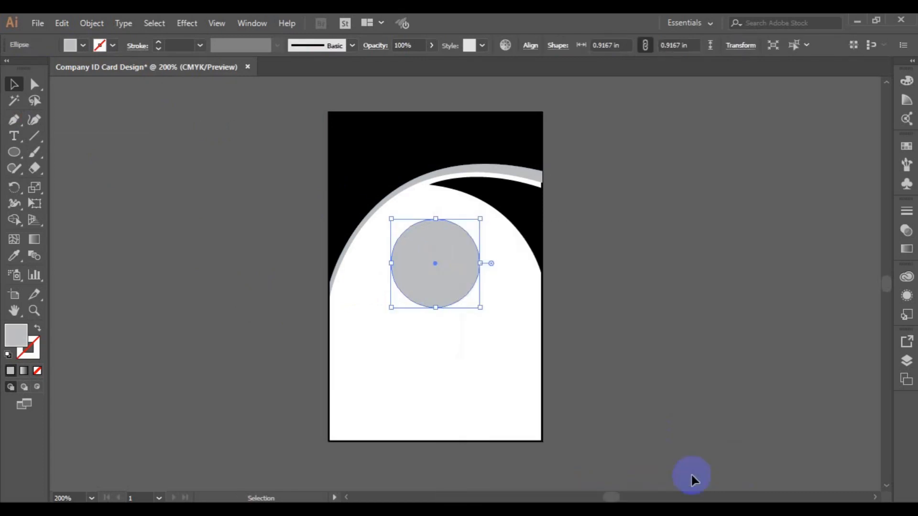
left_click(660, 385)
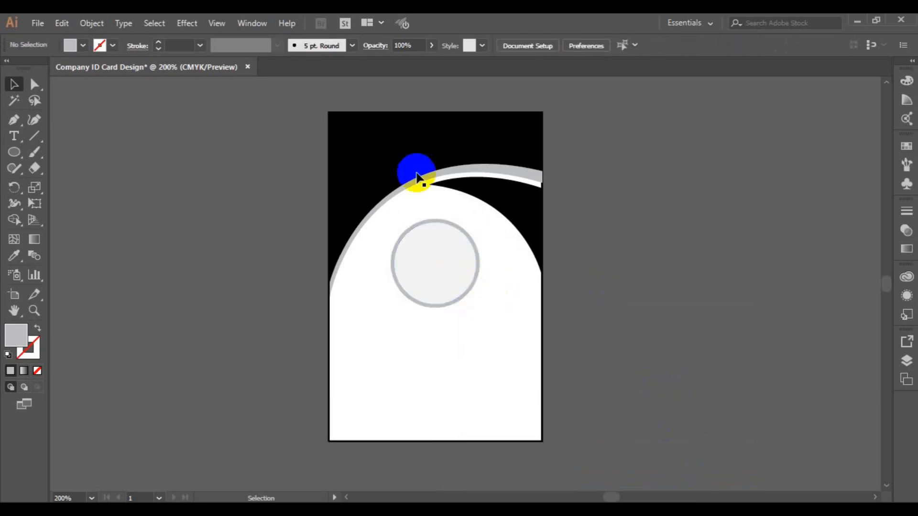
Fill the black header background green and set its stroke to None.
left_click(332, 151)
left_click(84, 46)
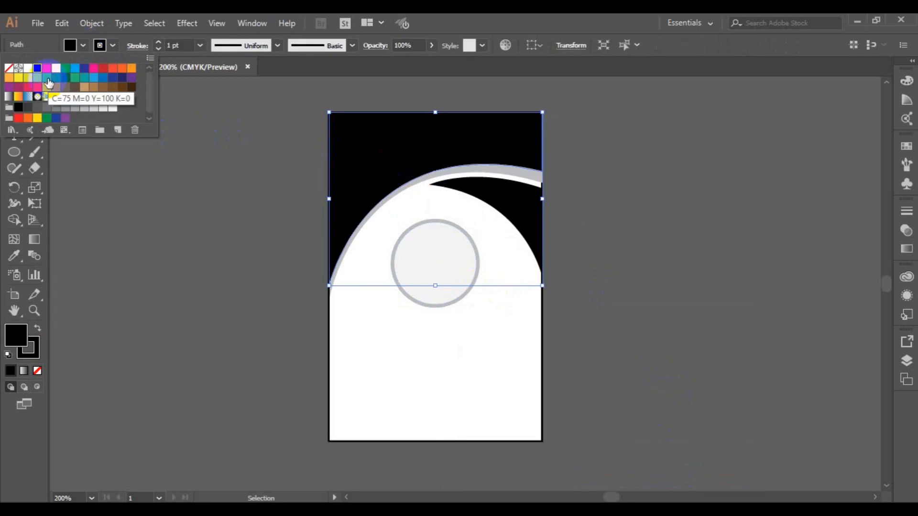
left_click(48, 84)
left_click(115, 47)
left_click(114, 47)
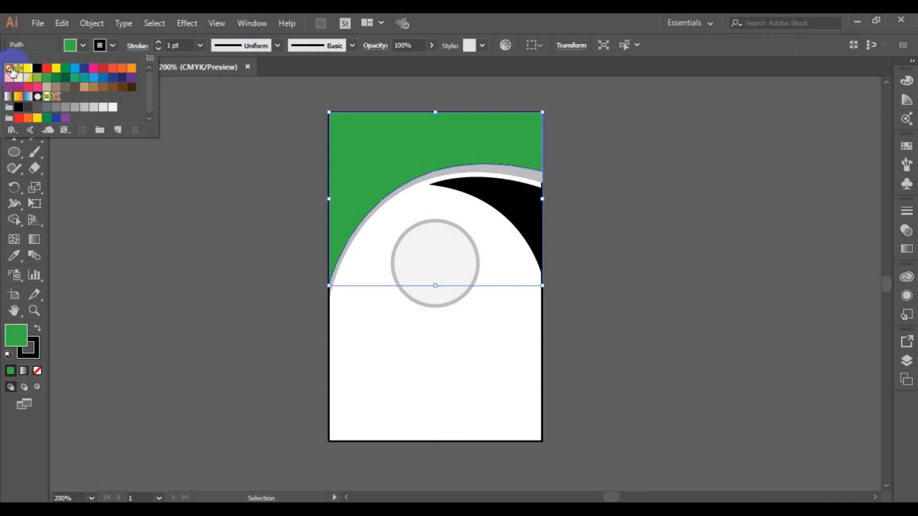
left_click(10, 68)
left_click(157, 213)
left_click(157, 213)
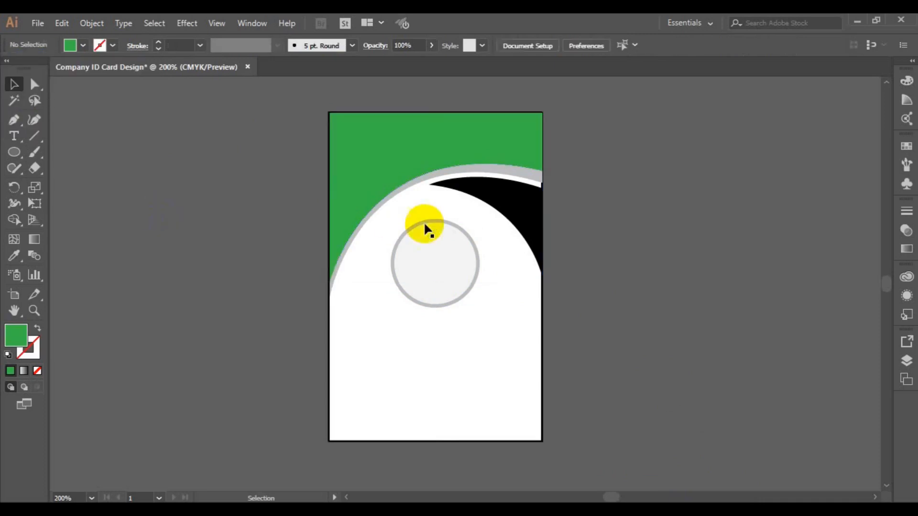
Fill the upper-right crescent light green and save the document.
left_click(506, 201)
left_click(83, 46)
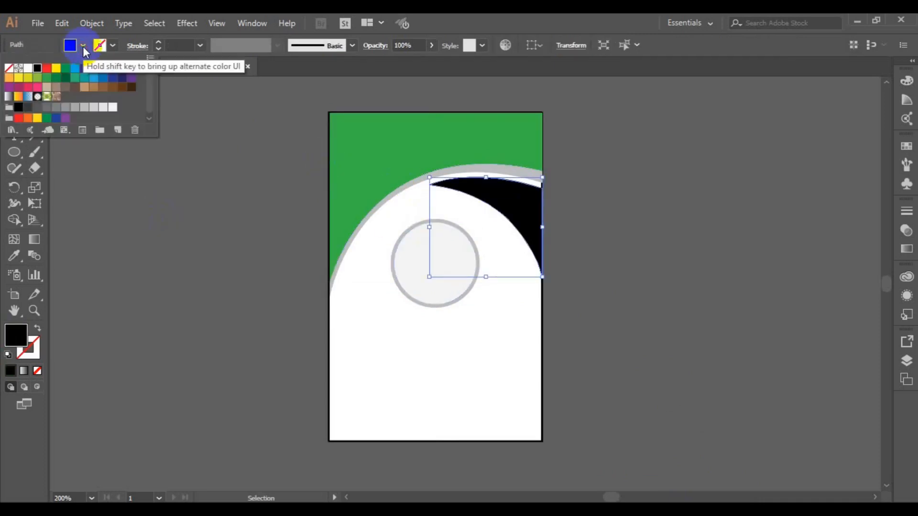
left_click(38, 77)
left_click(201, 243)
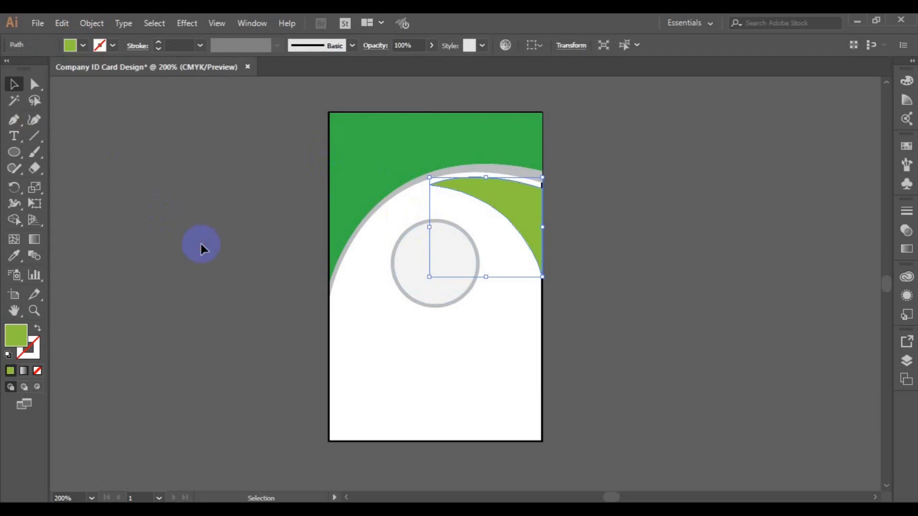
left_click(200, 244)
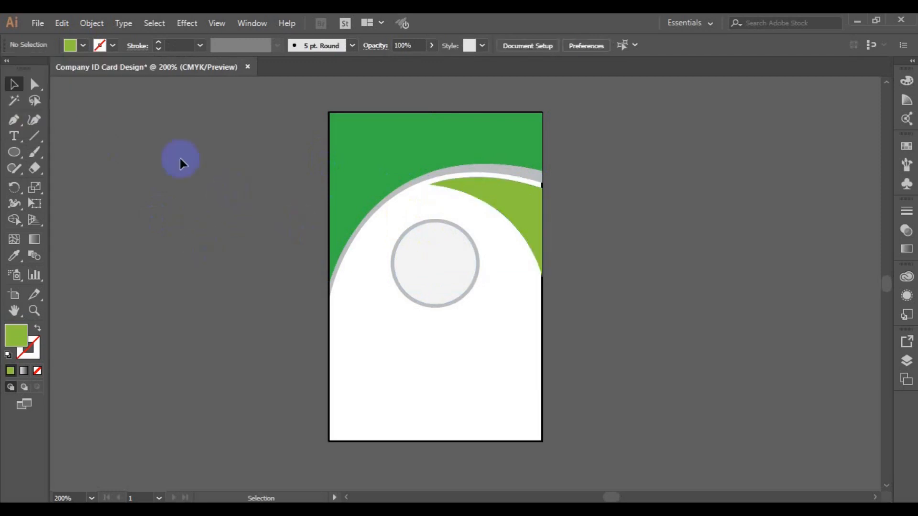
key("ctrl+s")
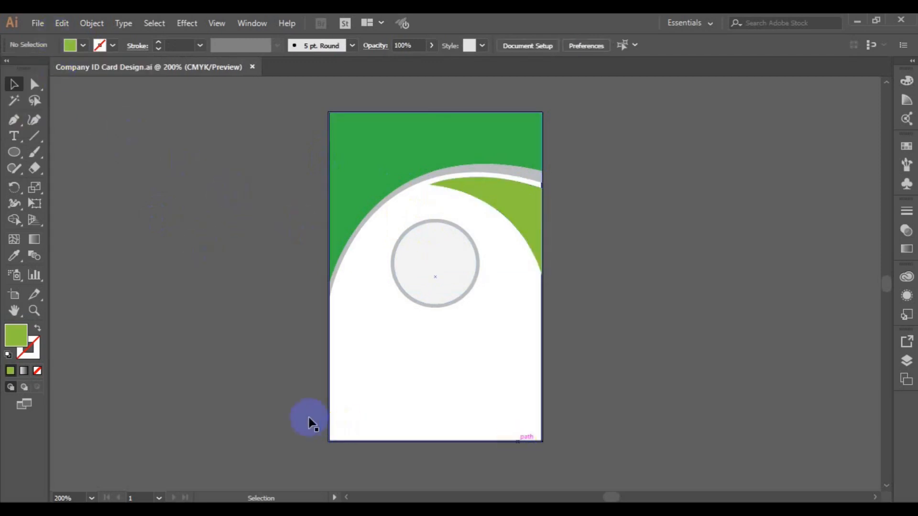
Start File > Place and browse into the freepik stockpoto folder.
left_click(36, 23)
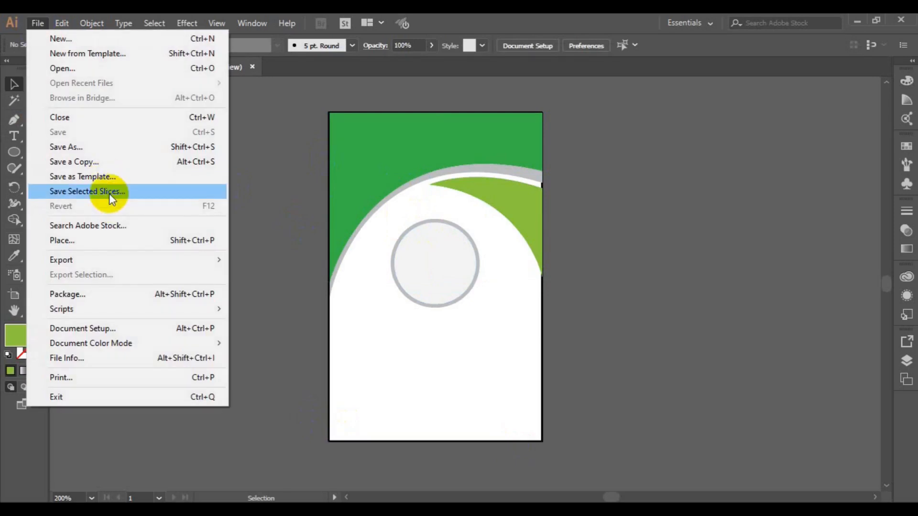
left_click(105, 237)
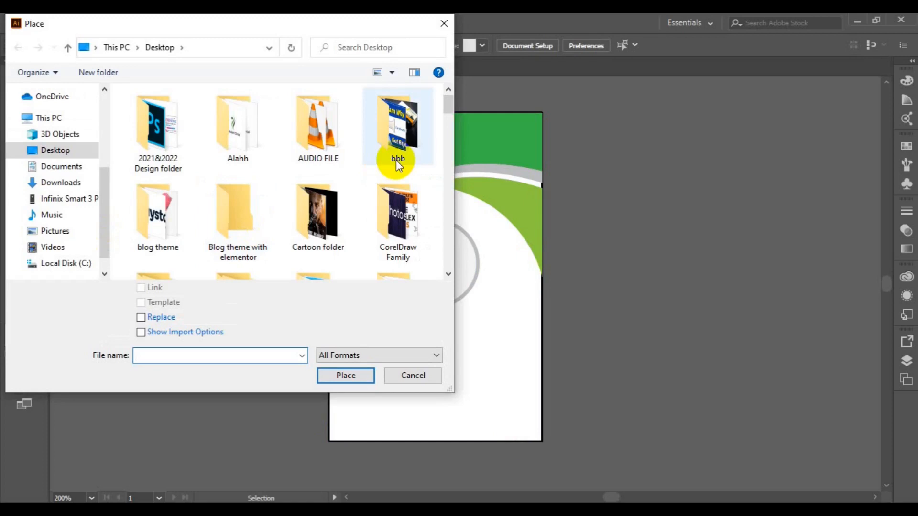
scroll(444, 273, "down", 2)
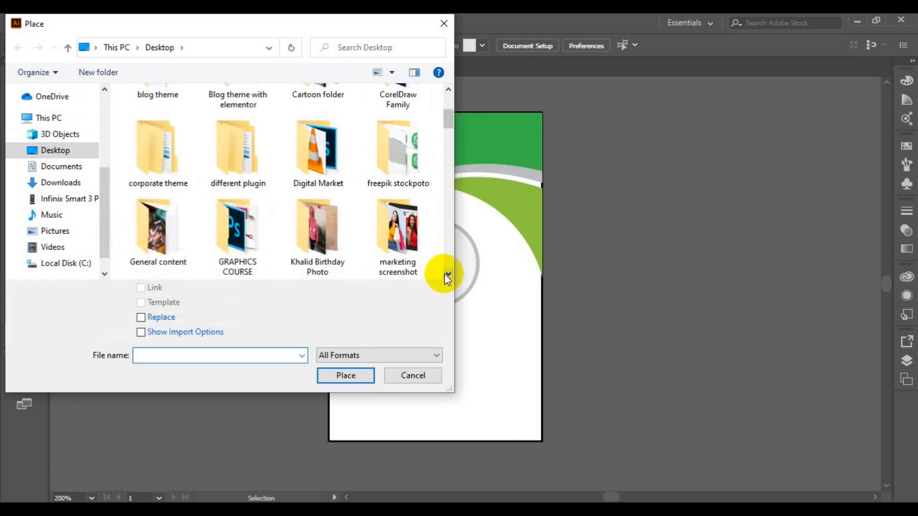
double_click(380, 165)
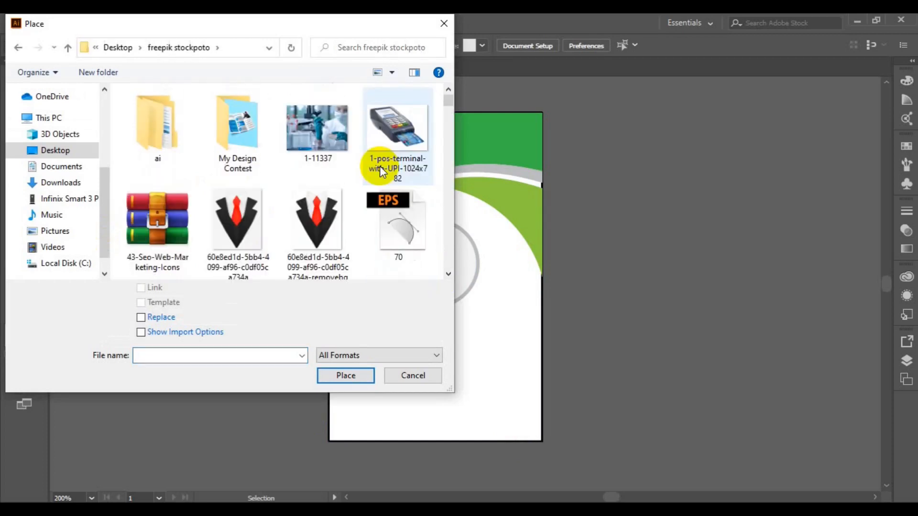
scroll(443, 269, "down", 5)
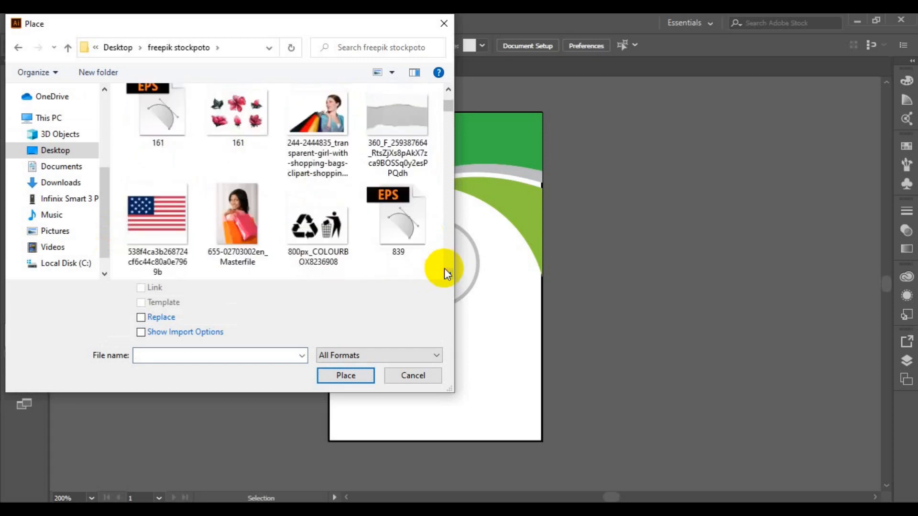
scroll(444, 268, "down", 8)
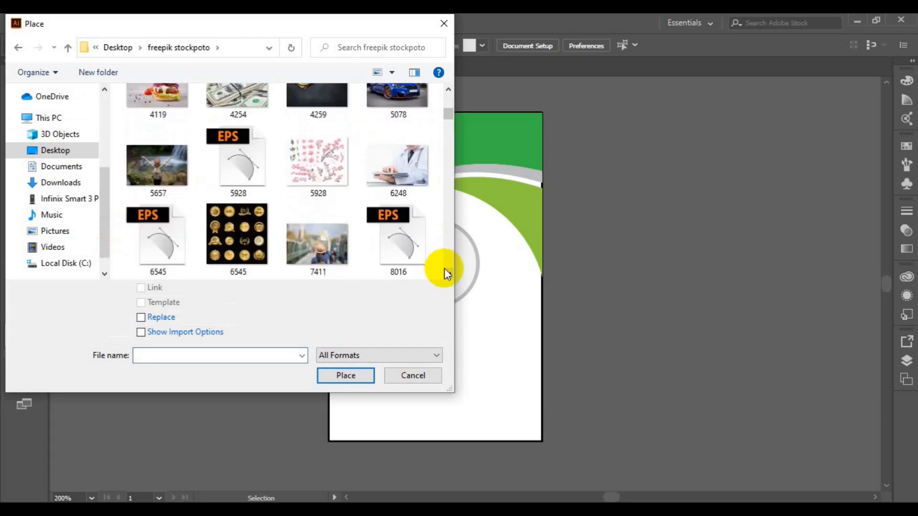
scroll(444, 269, "down", 12)
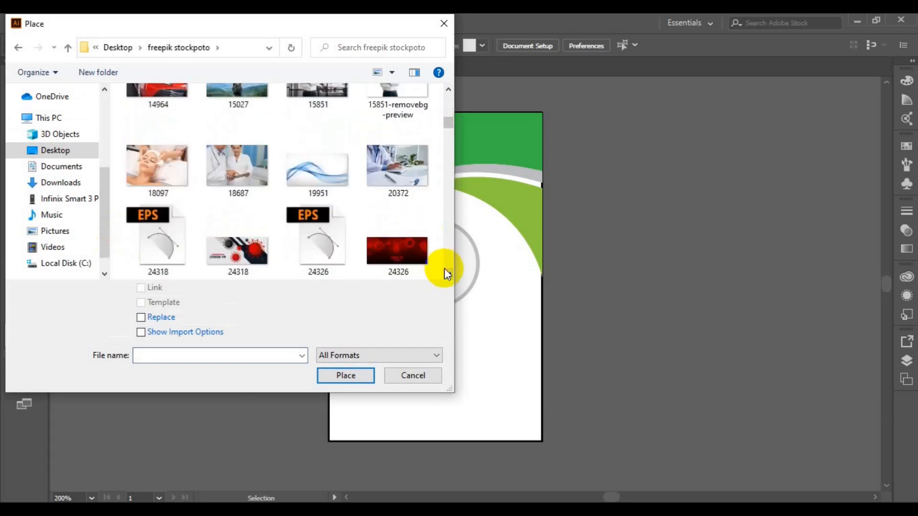
scroll(443, 268, "down", 8)
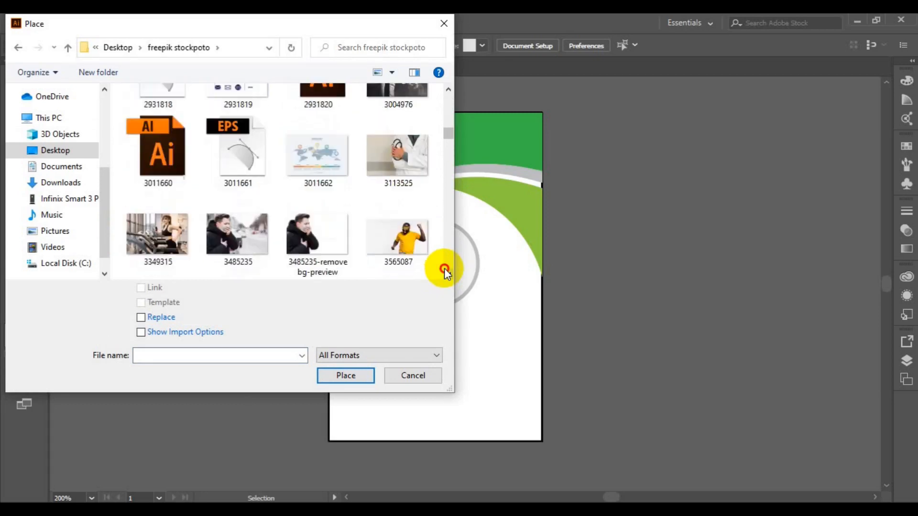
scroll(445, 272, "down", 10)
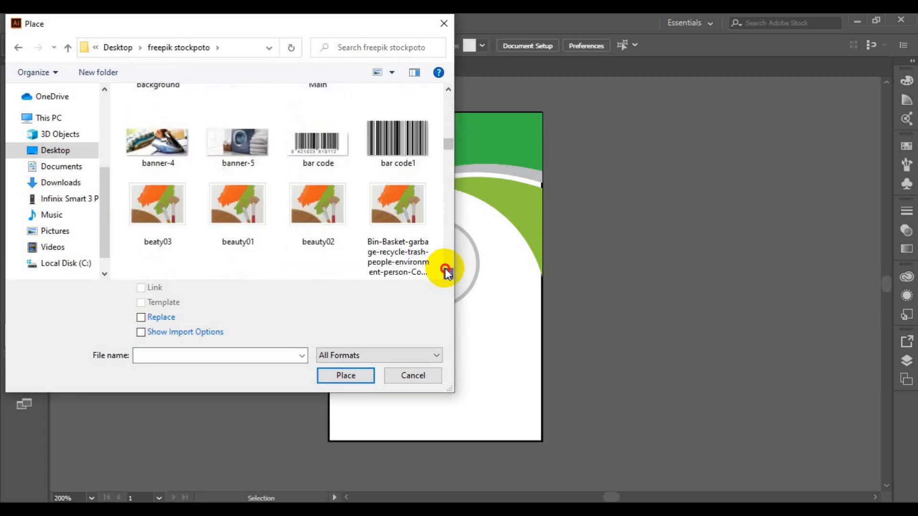
Select the bar code1 image and the passport photo, and load both for placing.
left_click(395, 142)
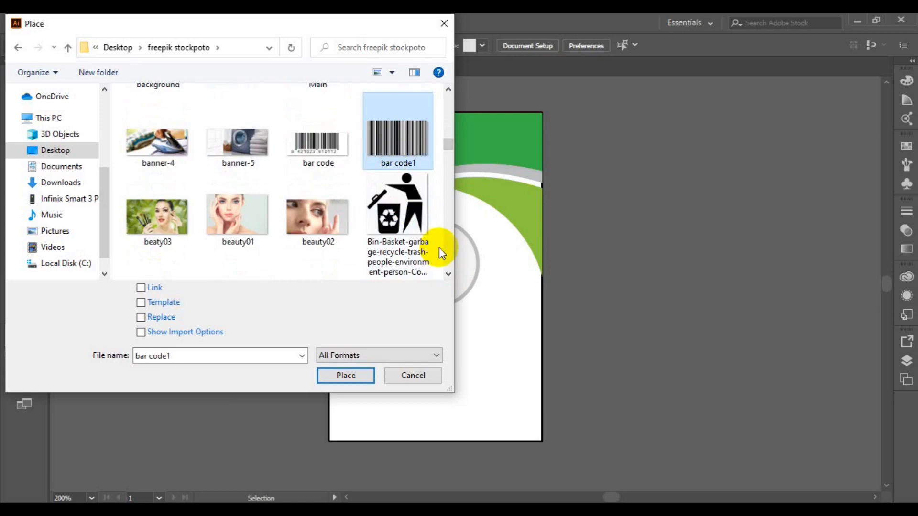
scroll(448, 276, "down", 12)
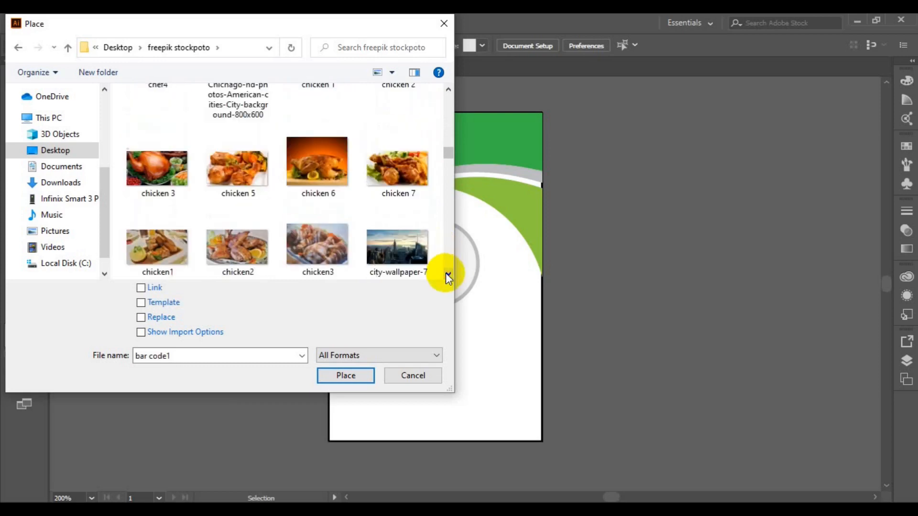
scroll(446, 274, "down", 10)
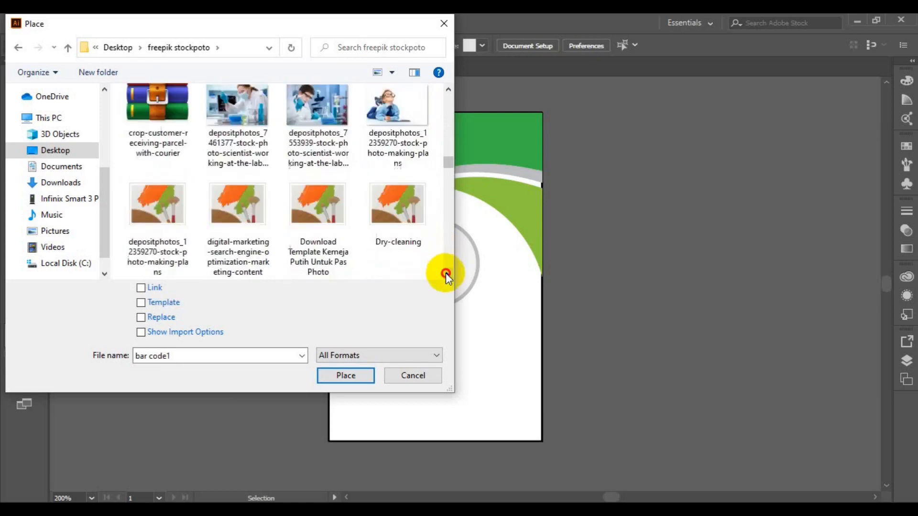
scroll(447, 275, "down", 10)
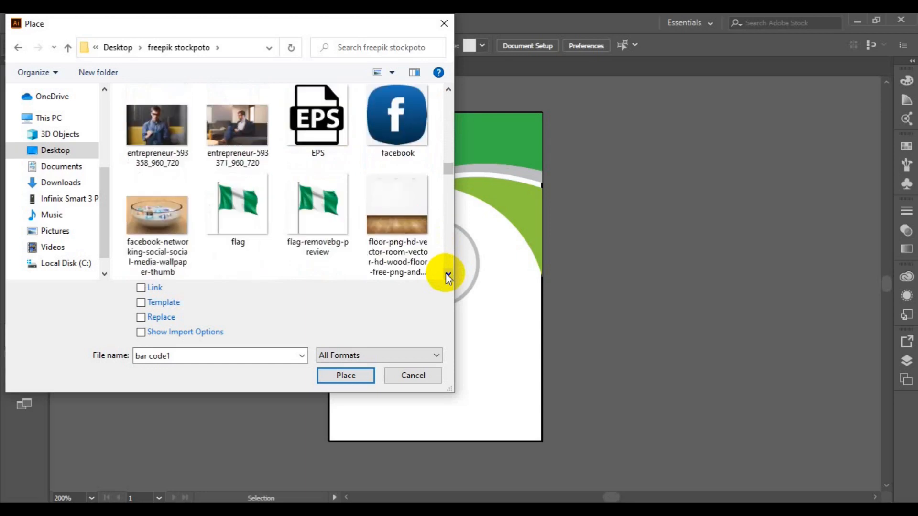
scroll(448, 277, "down", 8)
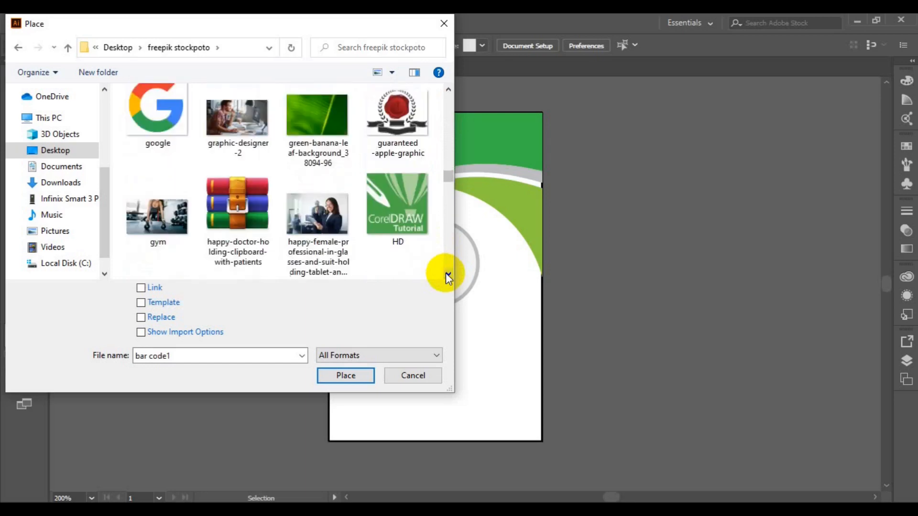
scroll(448, 276, "down", 8)
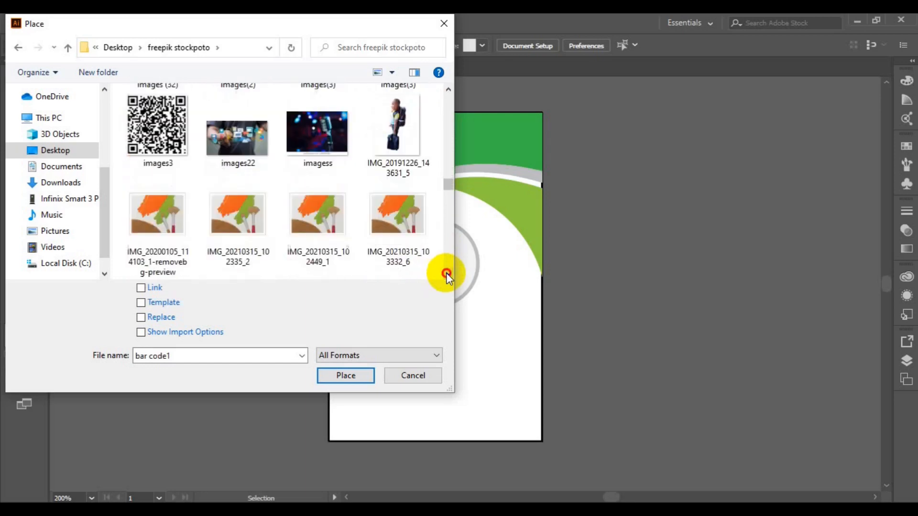
scroll(448, 276, "down", 2)
scroll(448, 276, "down", 8)
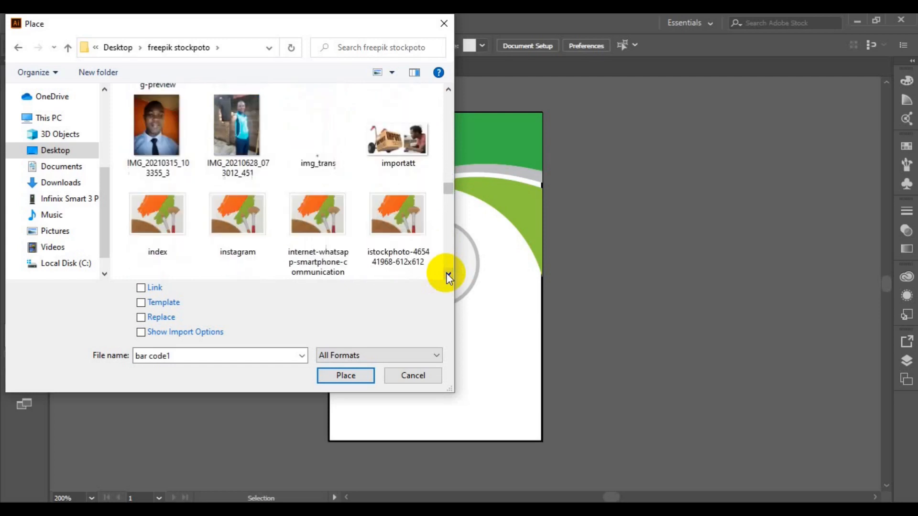
scroll(447, 277, "down", 10)
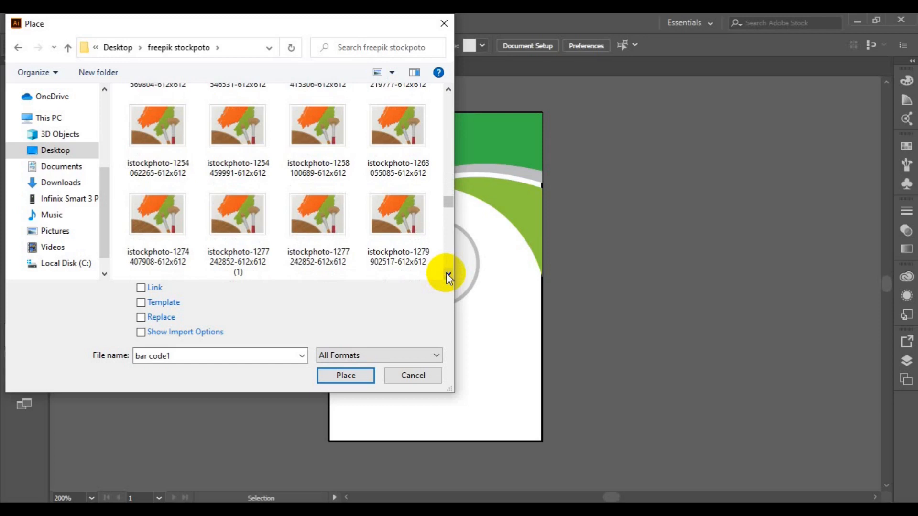
scroll(448, 277, "down", 5)
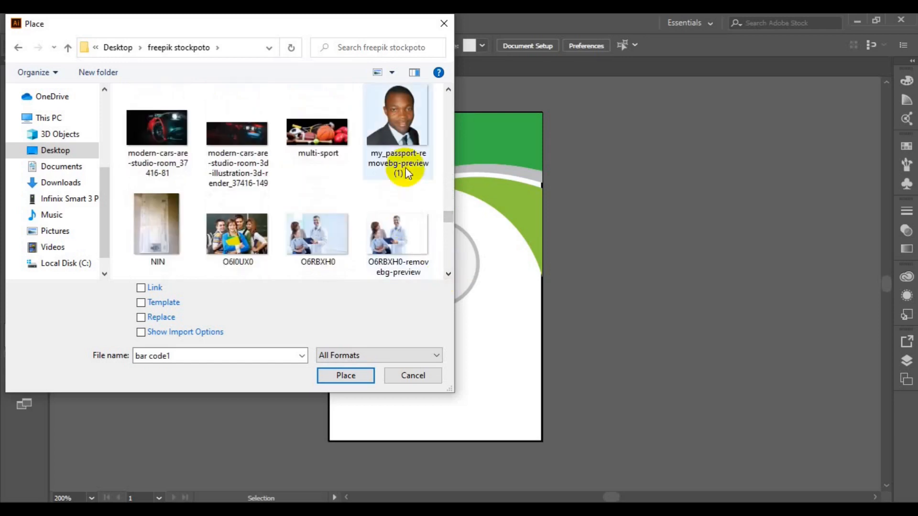
left_click(402, 165, "ctrl")
left_click(346, 375)
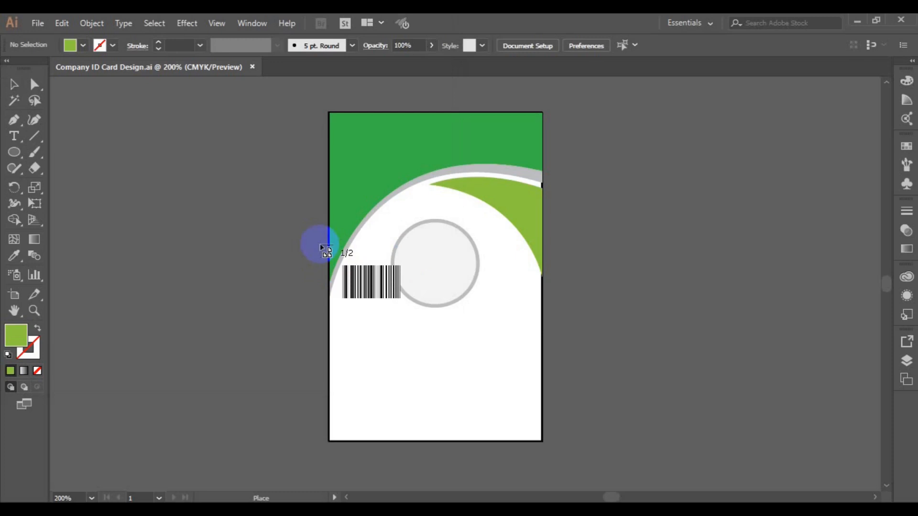
Place both images, move the barcode right of the card, and shrink the photo to about 0.9 in over the circle.
left_click_drag(318, 244, 543, 356)
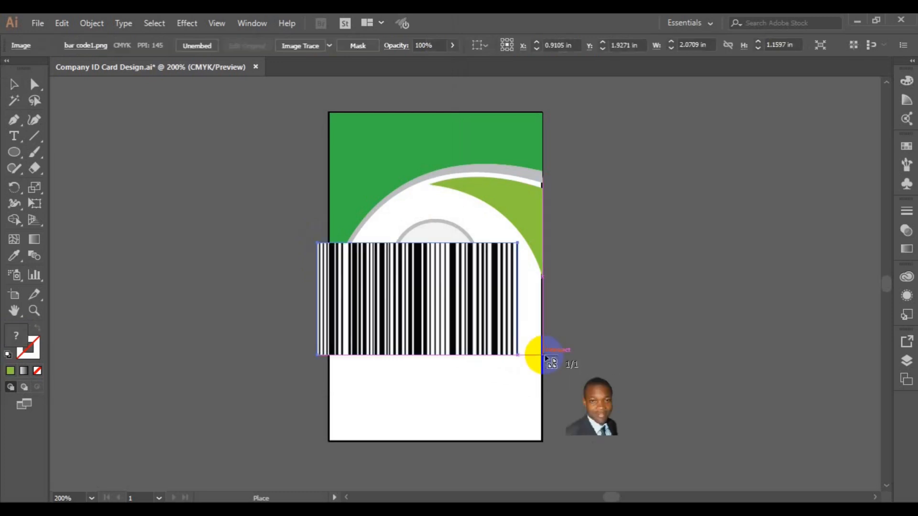
left_click_drag(191, 235, 292, 334)
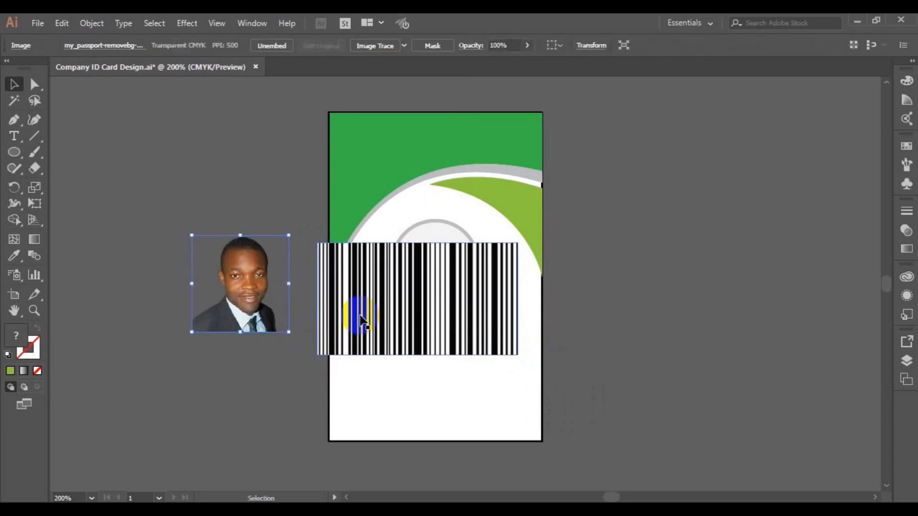
left_click(361, 318)
left_click_drag(361, 318, 623, 325)
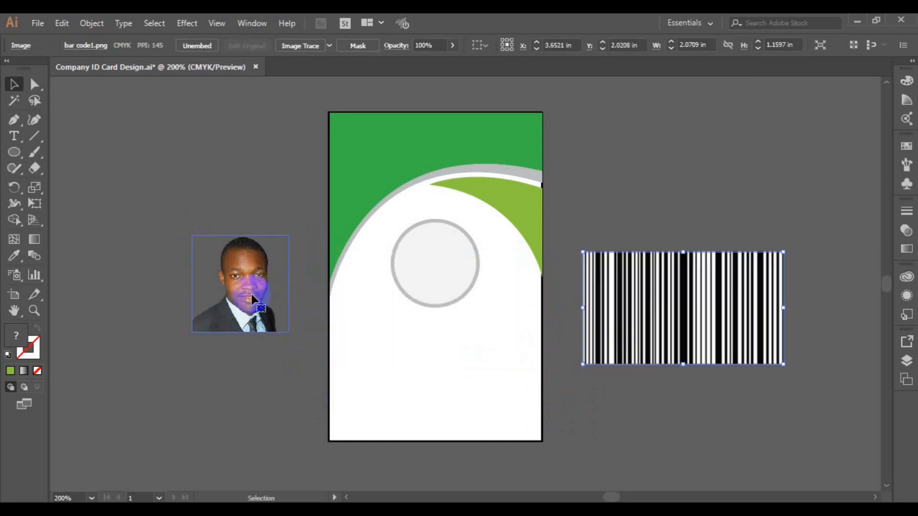
left_click_drag(252, 299, 434, 275)
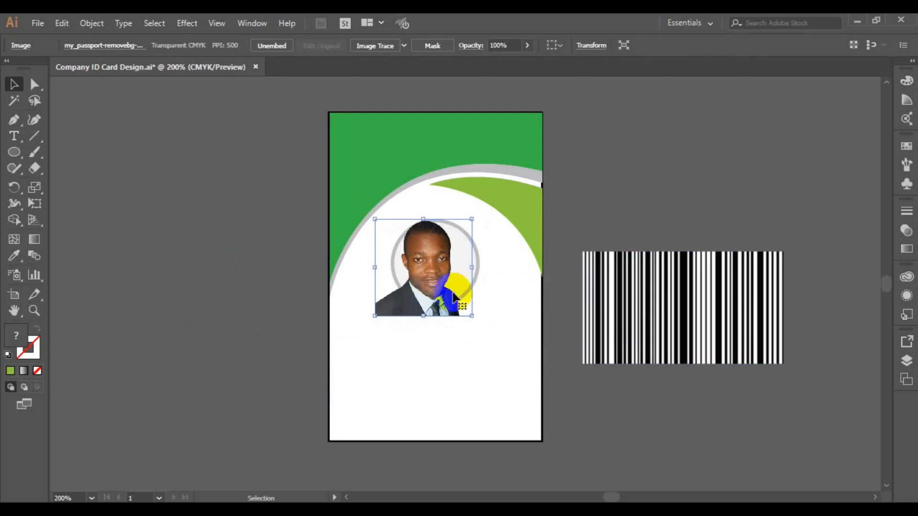
left_click_drag(471, 317, 467, 312)
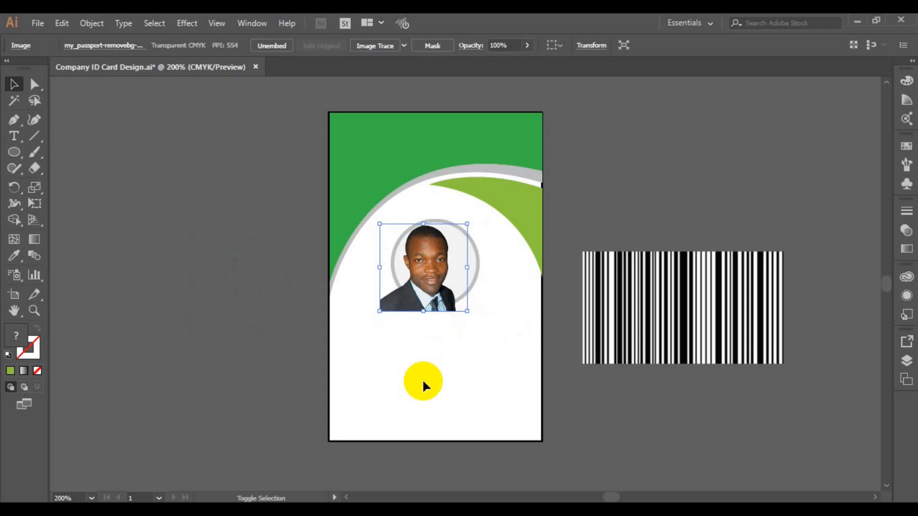
left_click(334, 442, "shift")
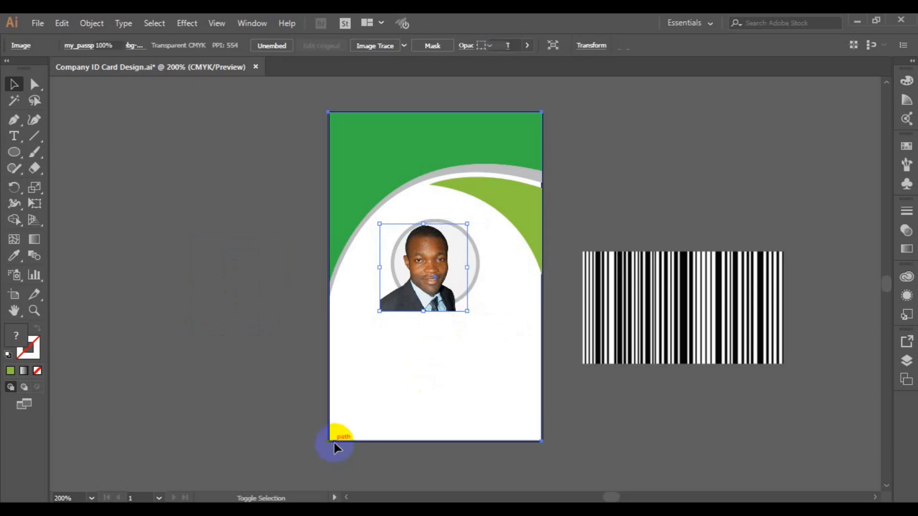
Horizontally centre the photo with the card background, nudging it two points right.
left_click(402, 314)
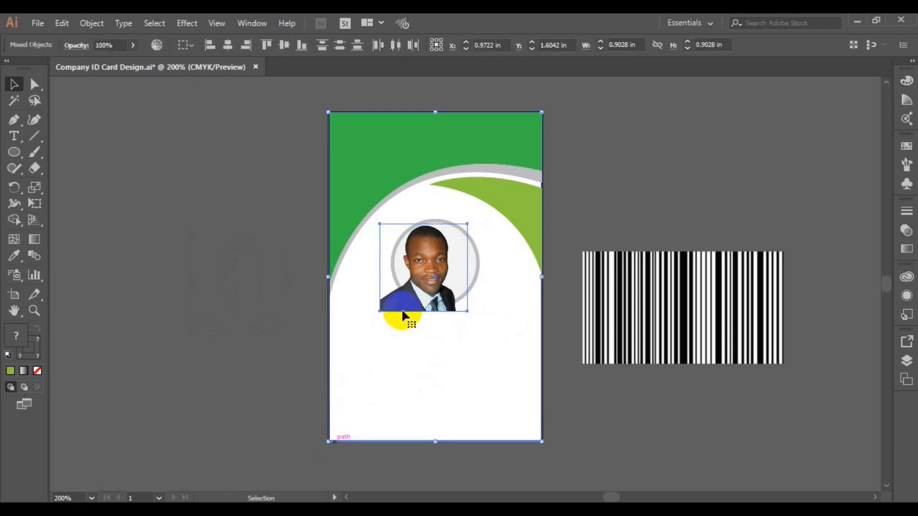
left_click(229, 49)
key("Right")
key("Right")
key("Right")
key("Right")
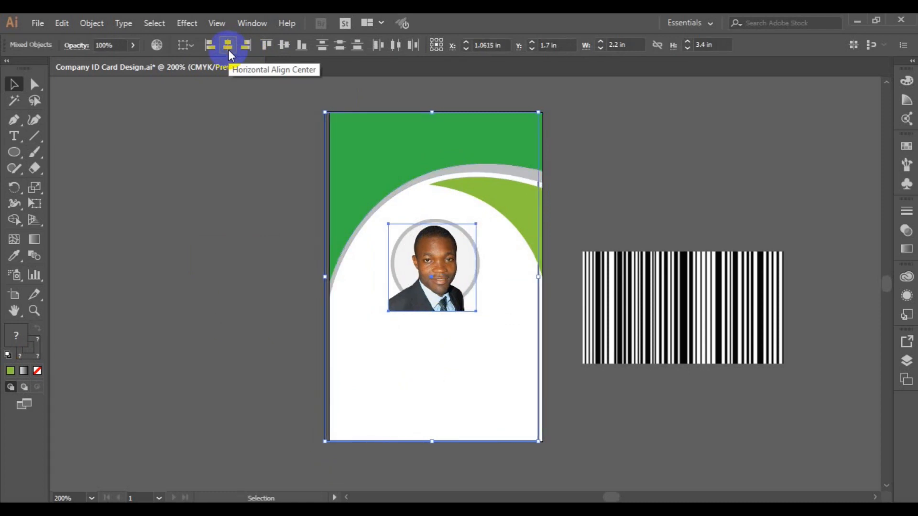
key("Right")
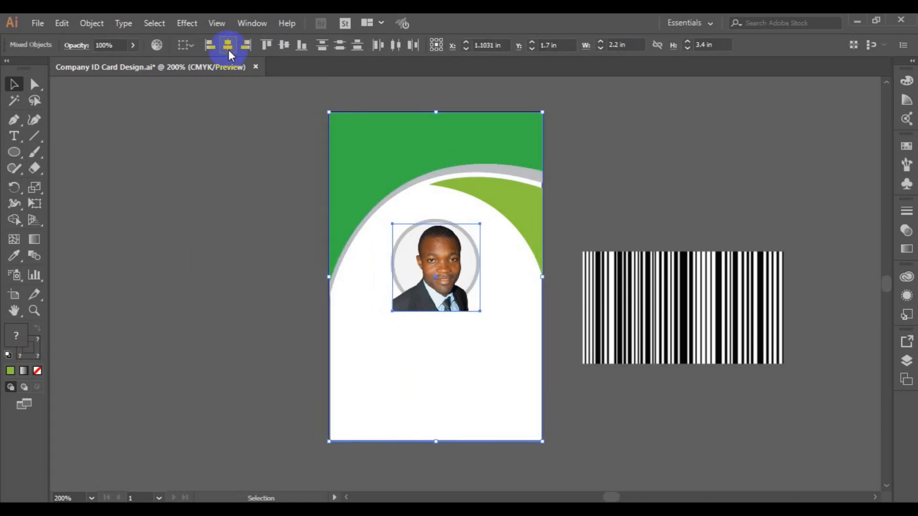
left_click(158, 79)
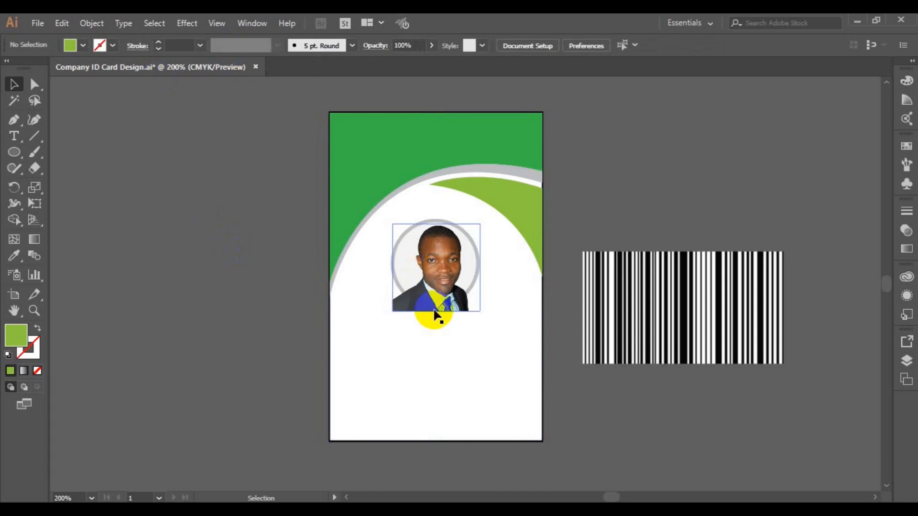
Scale the photo down to about 0.83 in to fit inside the grey ring.
left_click(481, 311)
left_click_drag(481, 312, 481, 312)
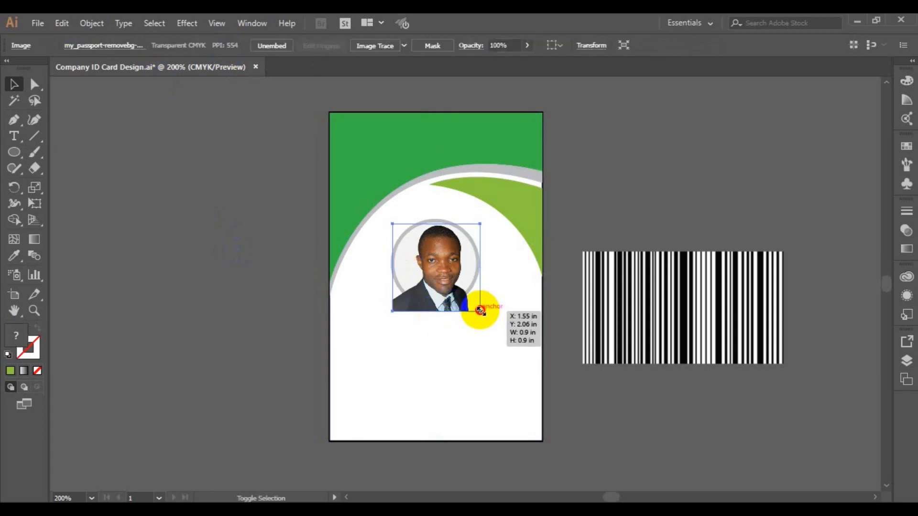
left_click_drag(479, 309, 480, 309)
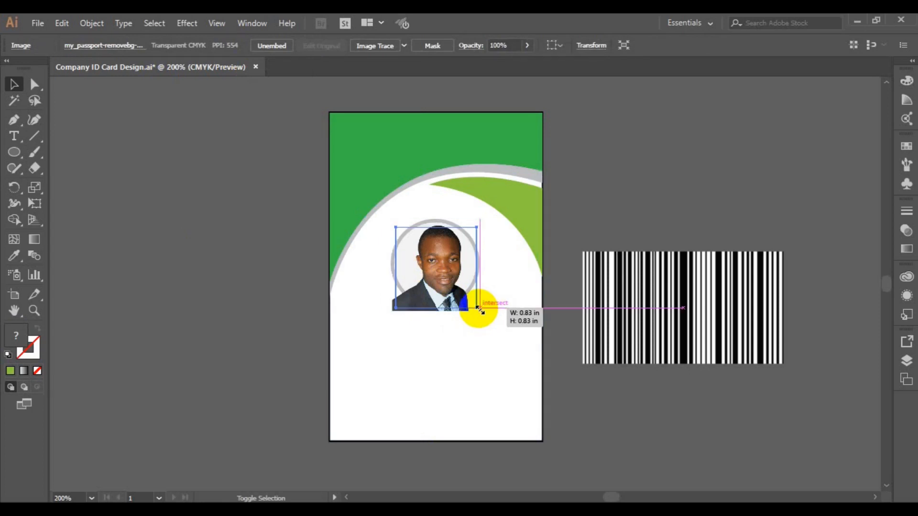
left_click_drag(480, 309, 480, 309)
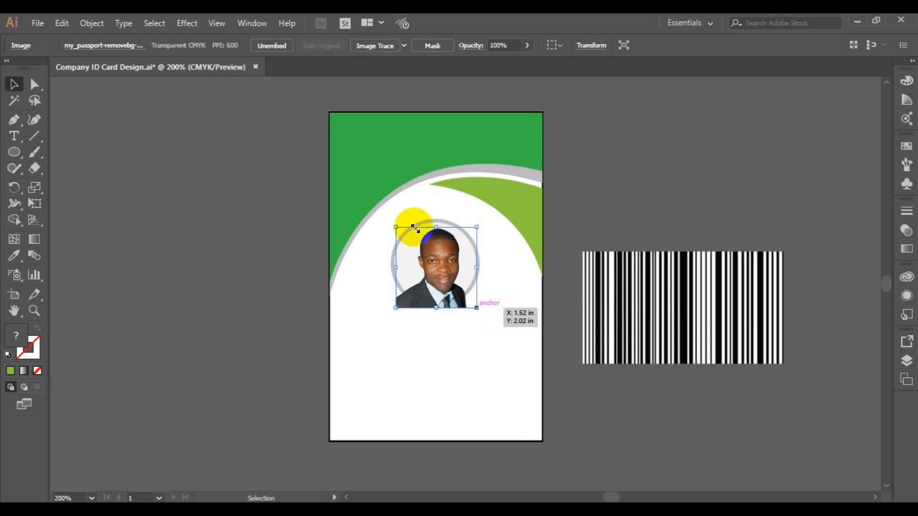
left_click(246, 245)
left_click(396, 271)
left_click(312, 290)
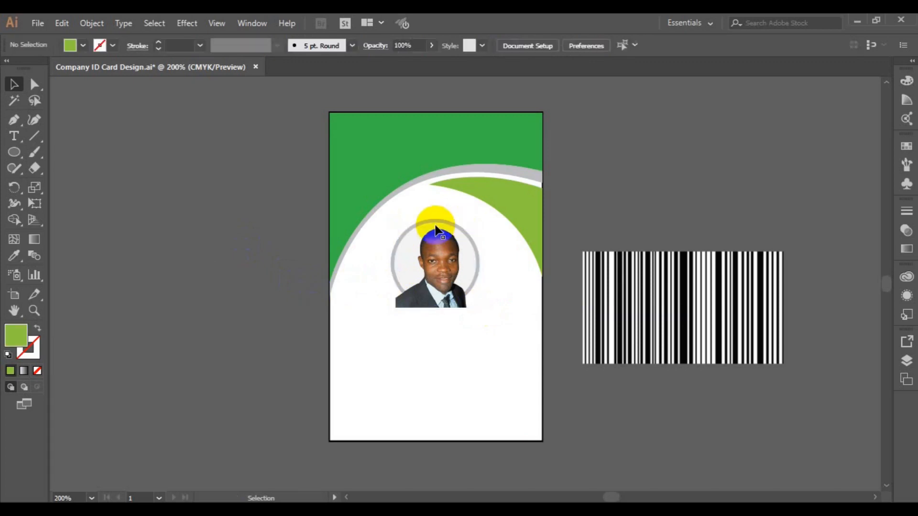
left_click(436, 224)
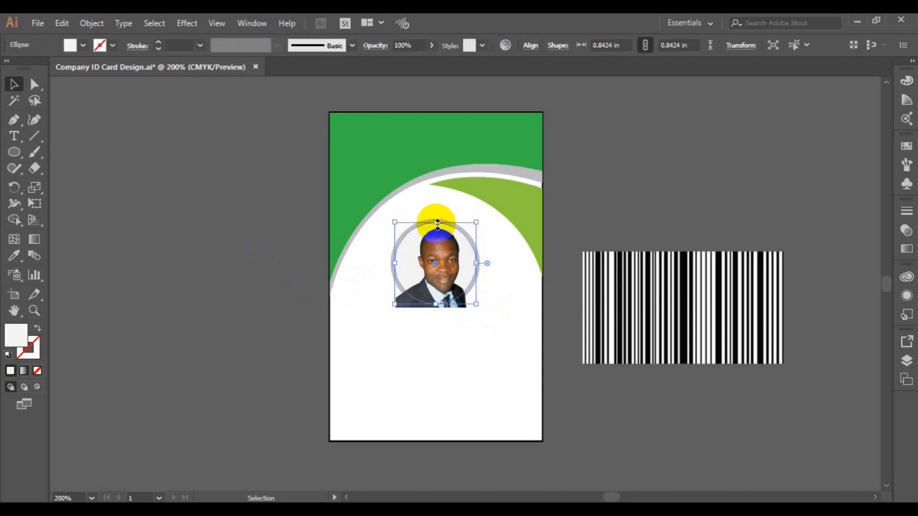
Bring the white photo circle to the front, above the passport photo.
right_click(436, 223)
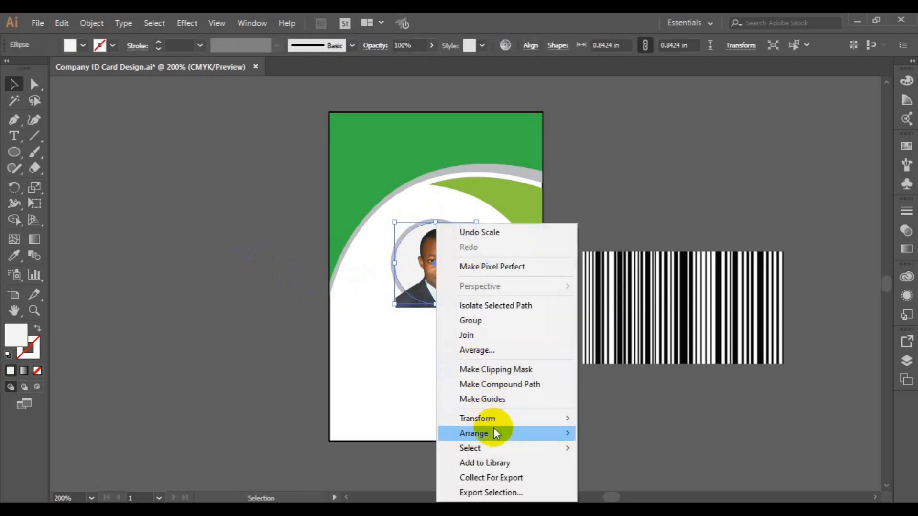
mouse_move(495, 434)
left_click(616, 433)
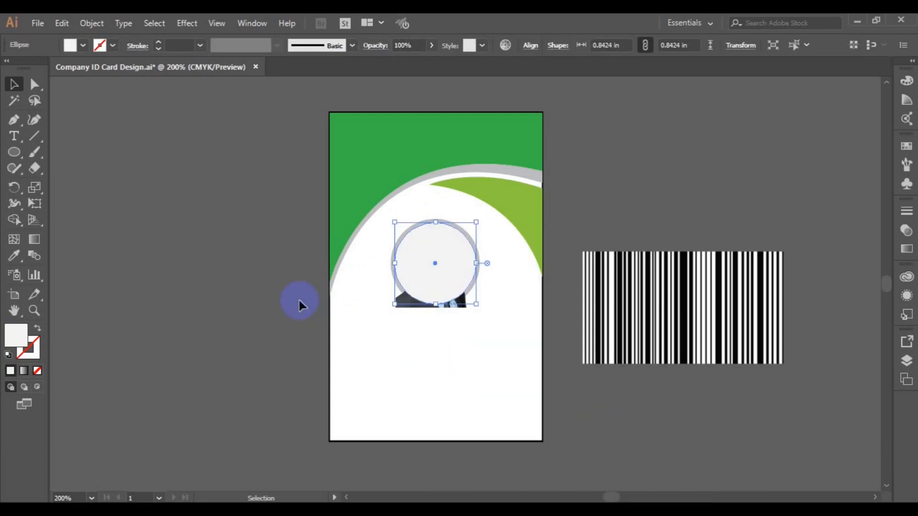
key("ctrl+z")
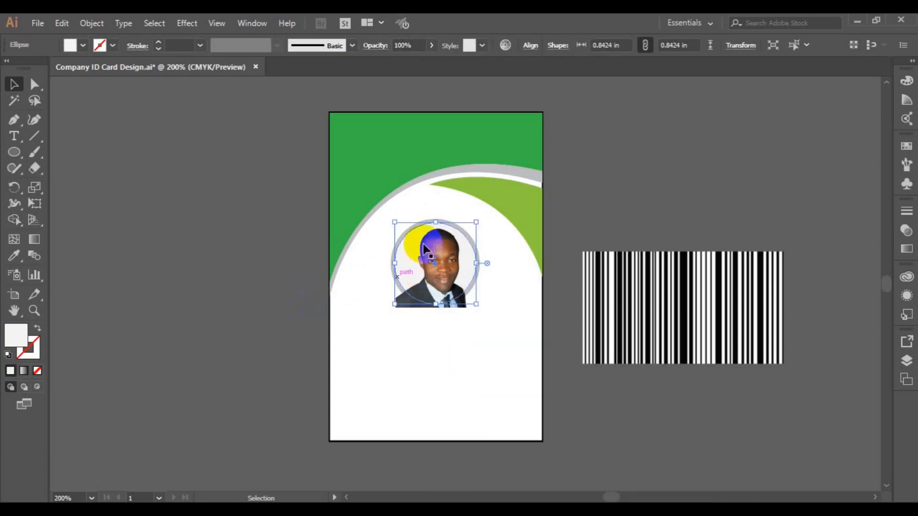
right_click(436, 223)
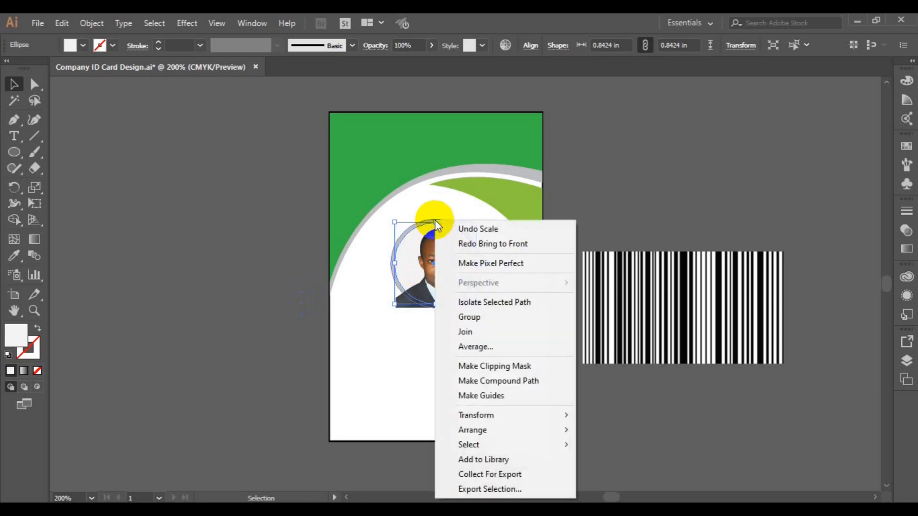
mouse_move(487, 429)
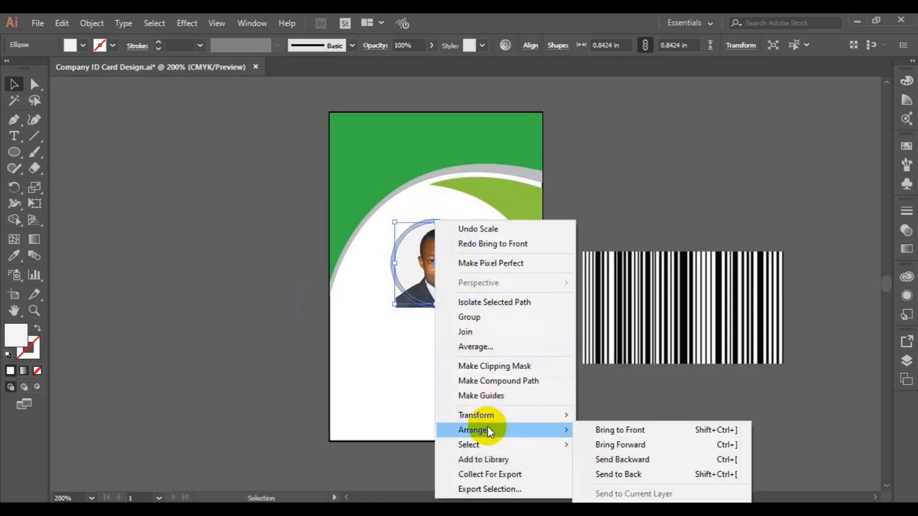
left_click(627, 428)
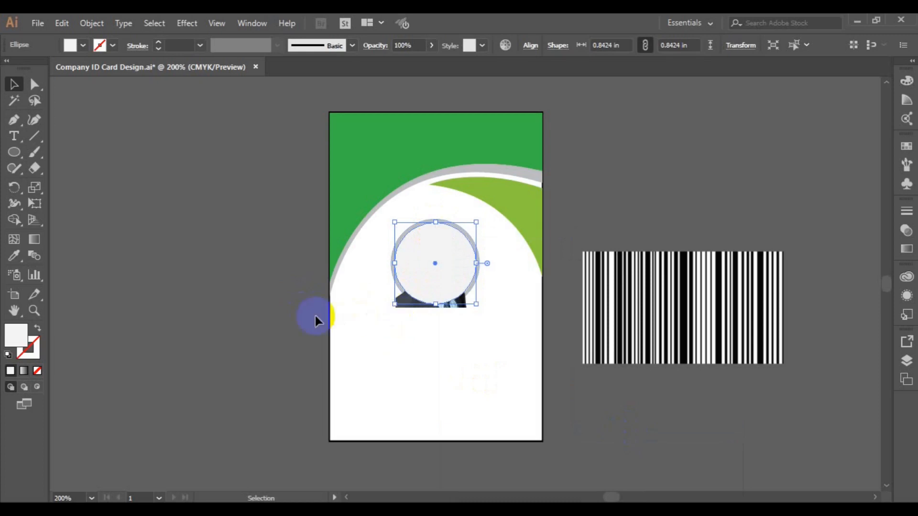
left_click(404, 307)
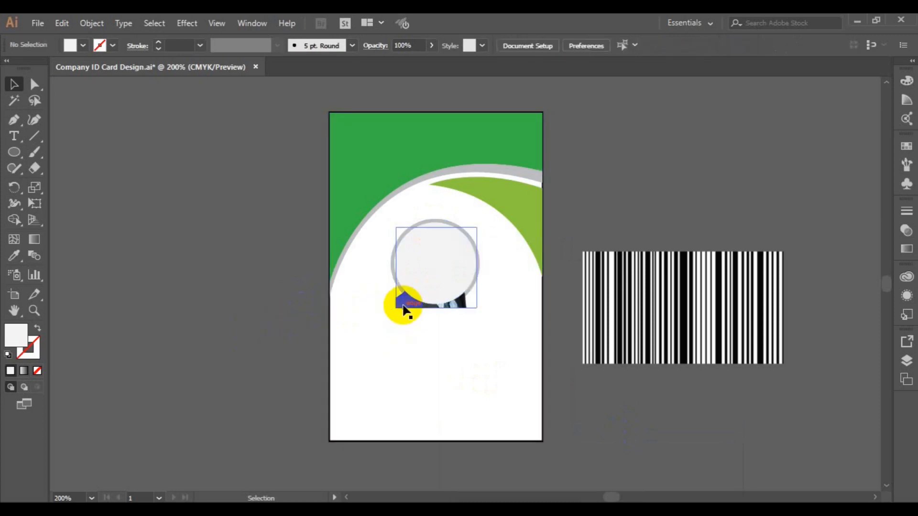
Nudge the photo slightly left and make a clipping mask with the circle.
left_click(404, 307)
key("Left")
left_click(435, 283, "shift")
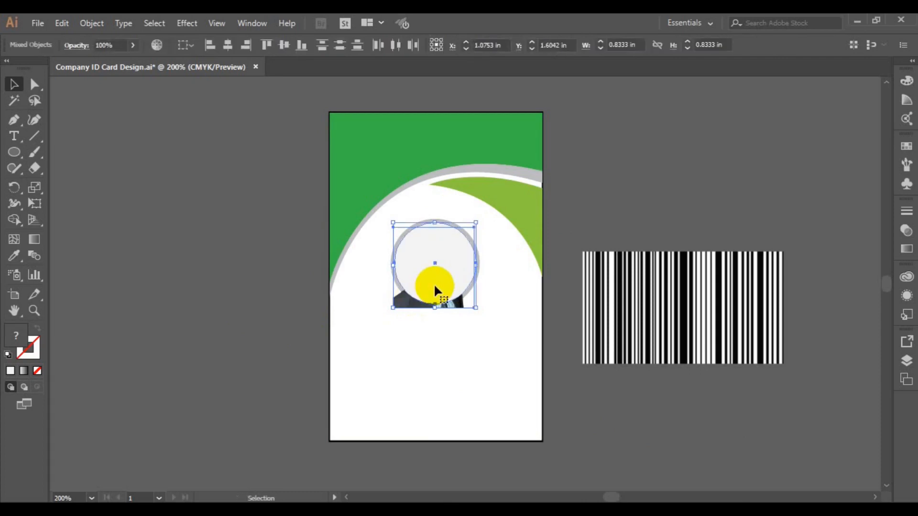
right_click(434, 283)
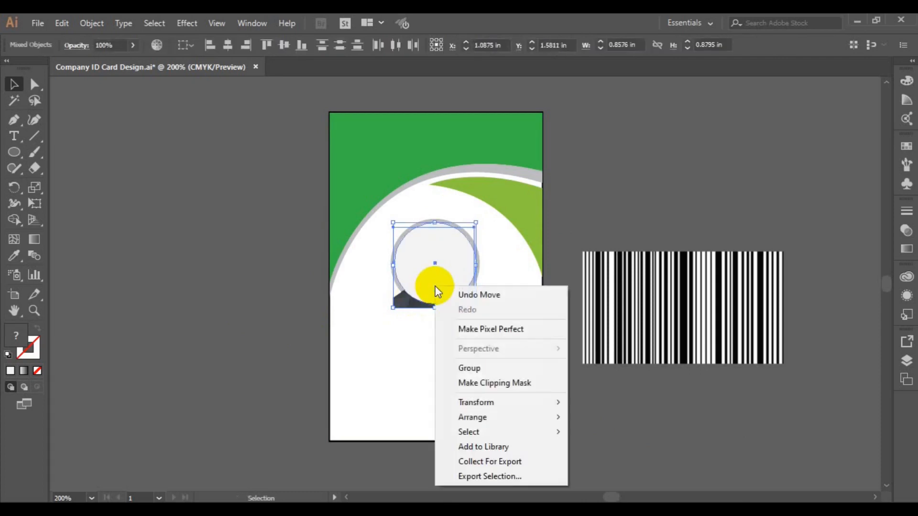
left_click(509, 386)
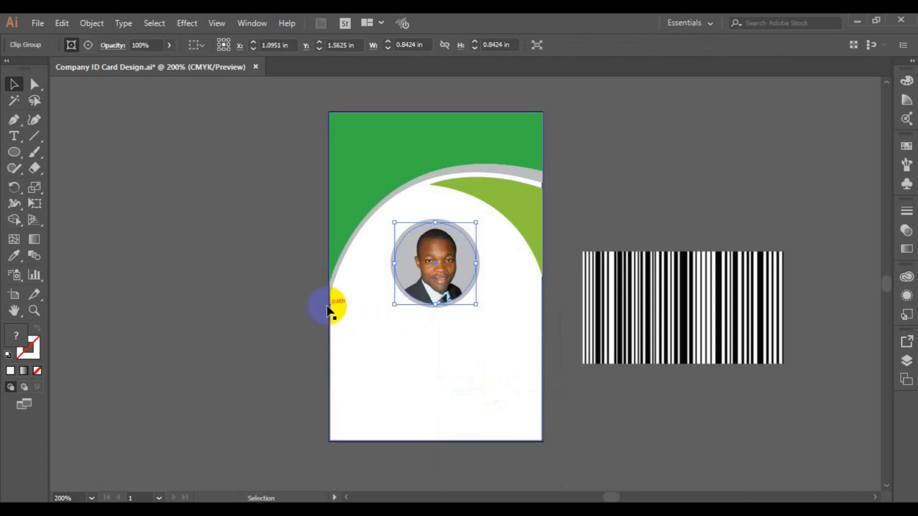
Fill the circle around the photo with white.
left_click(282, 293)
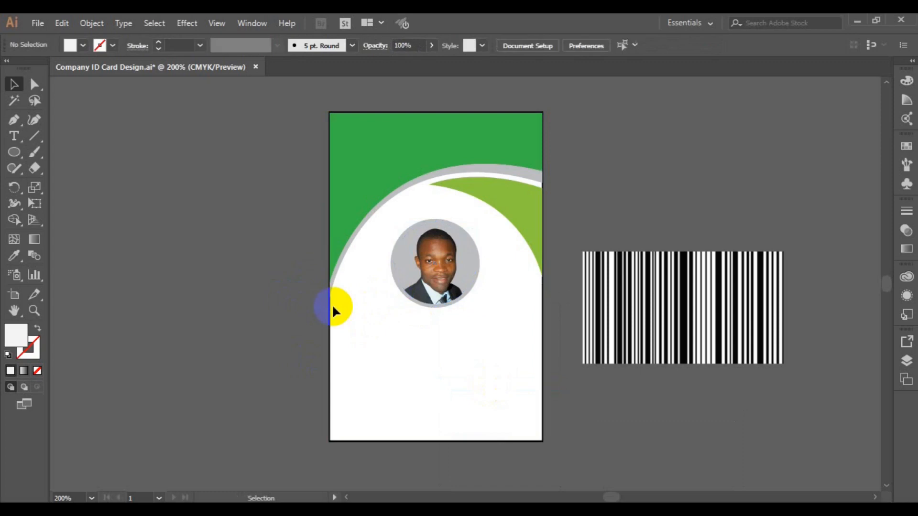
left_click(431, 310)
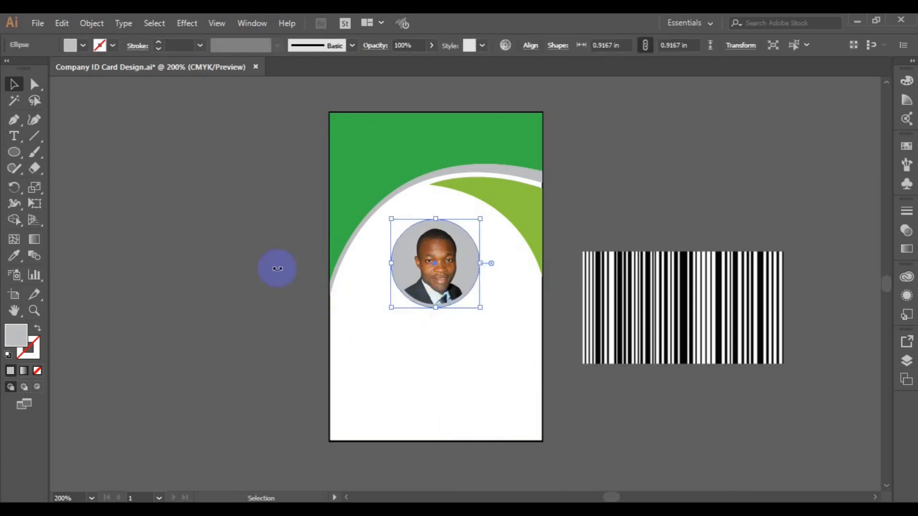
left_click(70, 45)
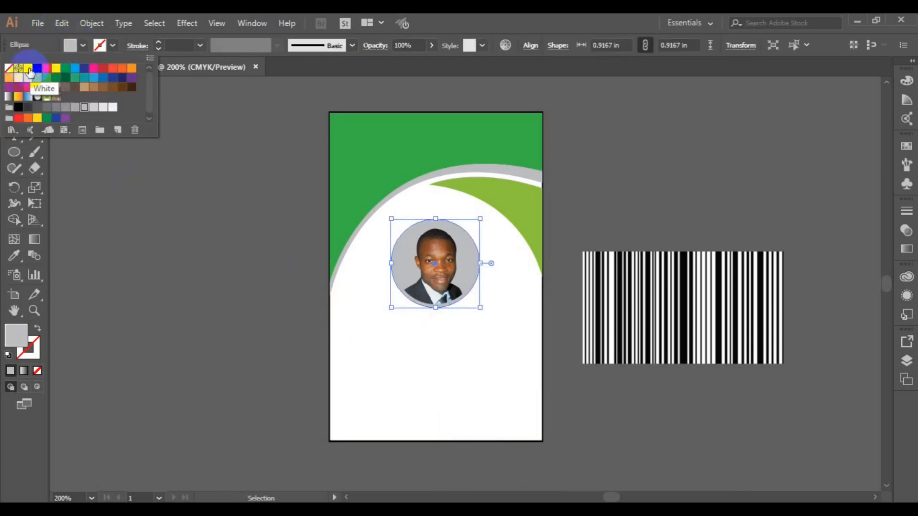
left_click(28, 68)
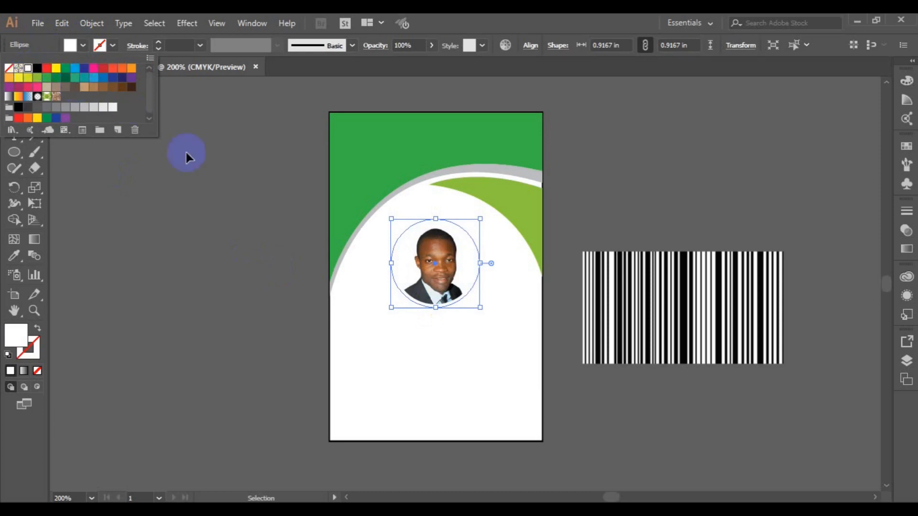
left_click(481, 308)
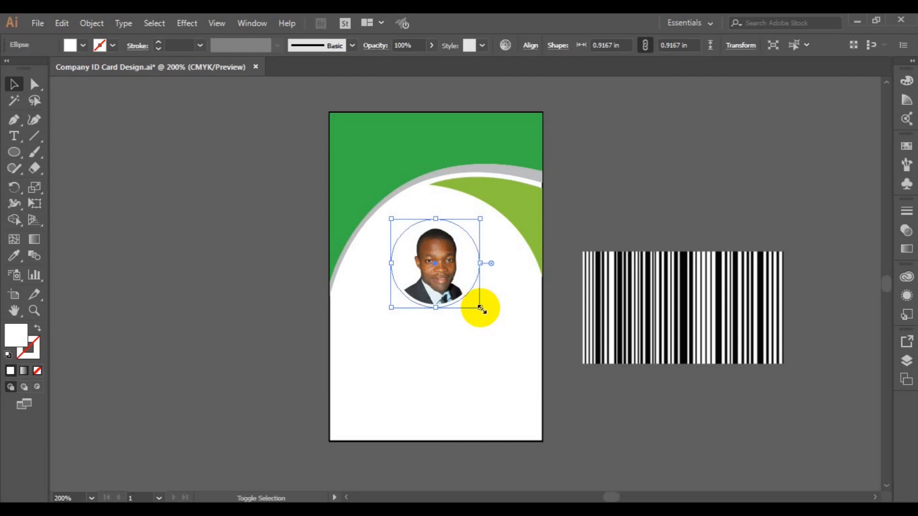
Resize the photo circle, ending at 0.84 in.
left_click_drag(481, 309, 480, 306)
left_click_drag(478, 305, 475, 304)
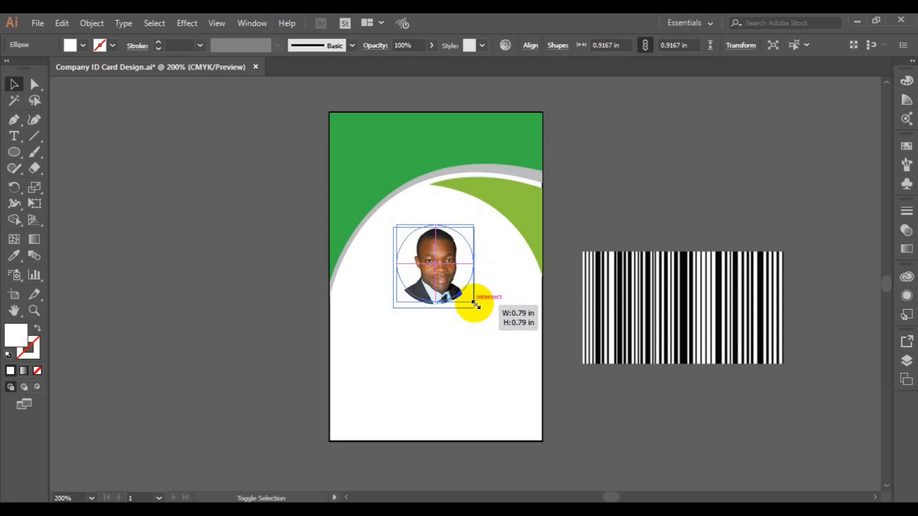
left_click_drag(475, 304, 475, 304)
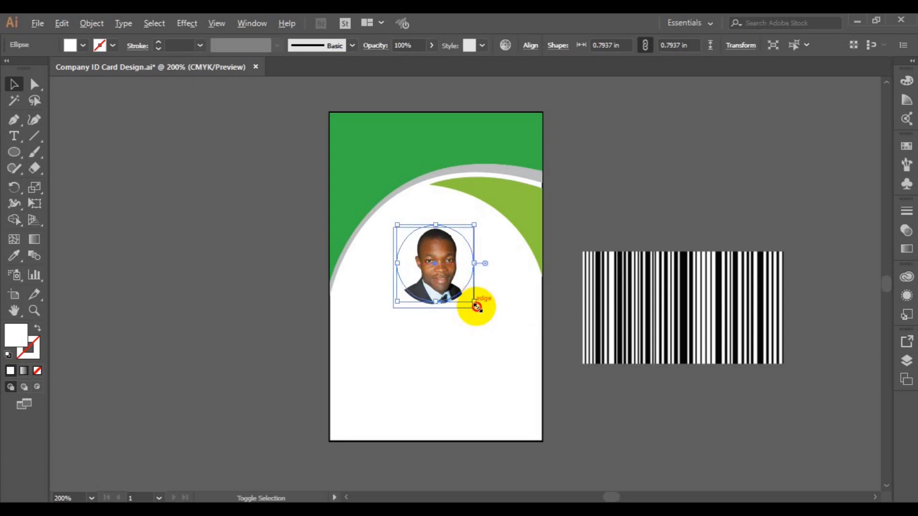
left_click_drag(479, 307, 478, 305)
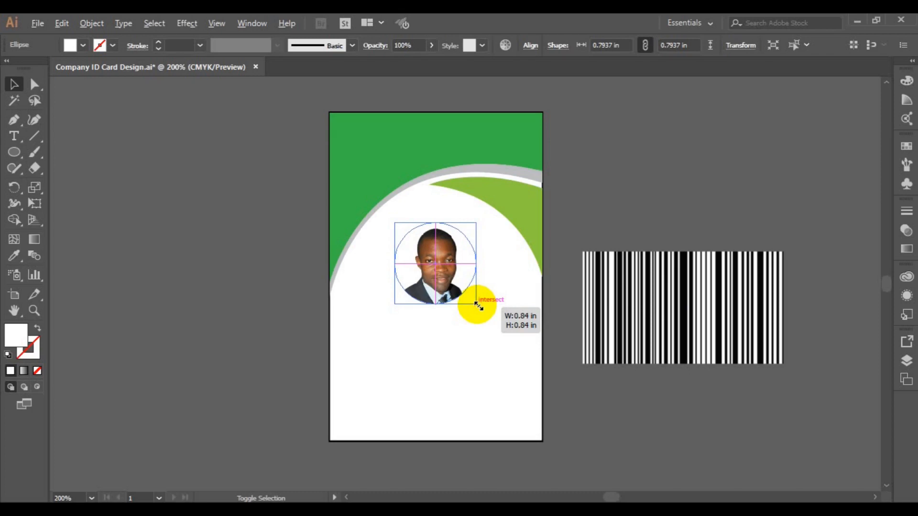
left_click_drag(478, 305, 478, 305)
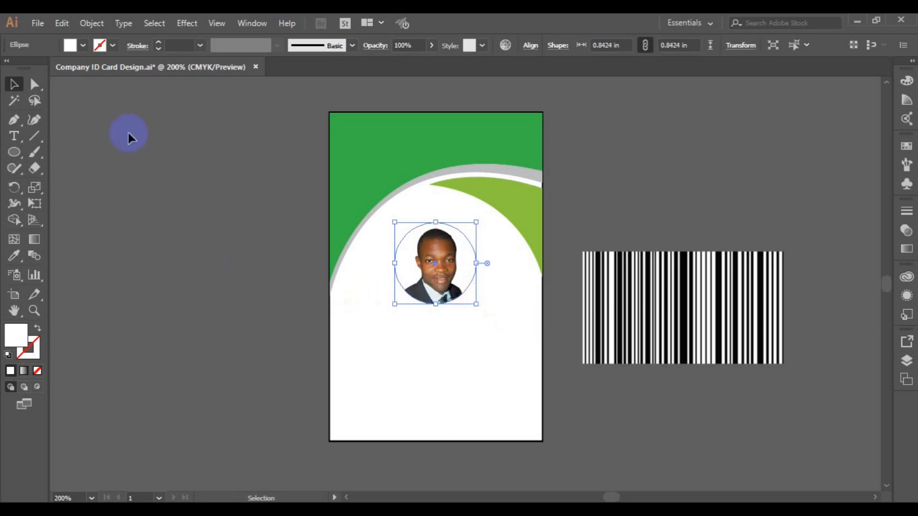
Copy the photo circle and paste the copy in back.
left_click(62, 23)
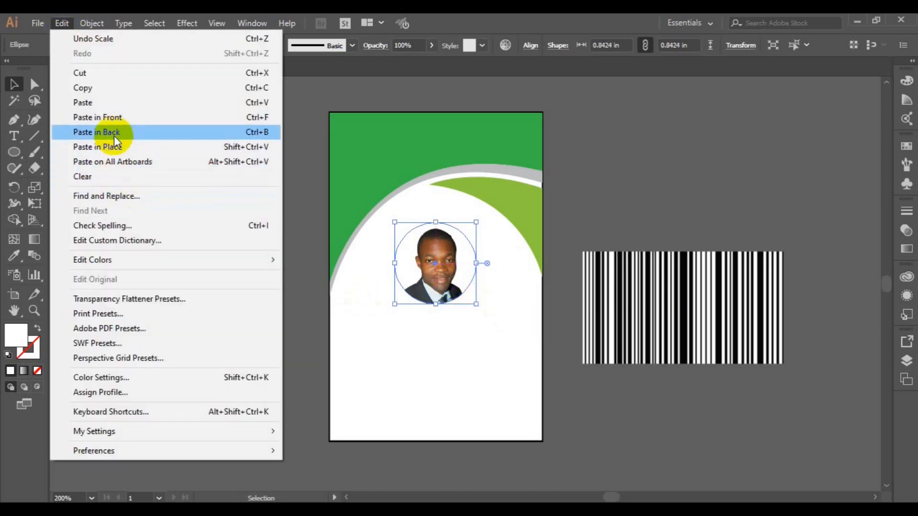
left_click(72, 44)
left_click(62, 23)
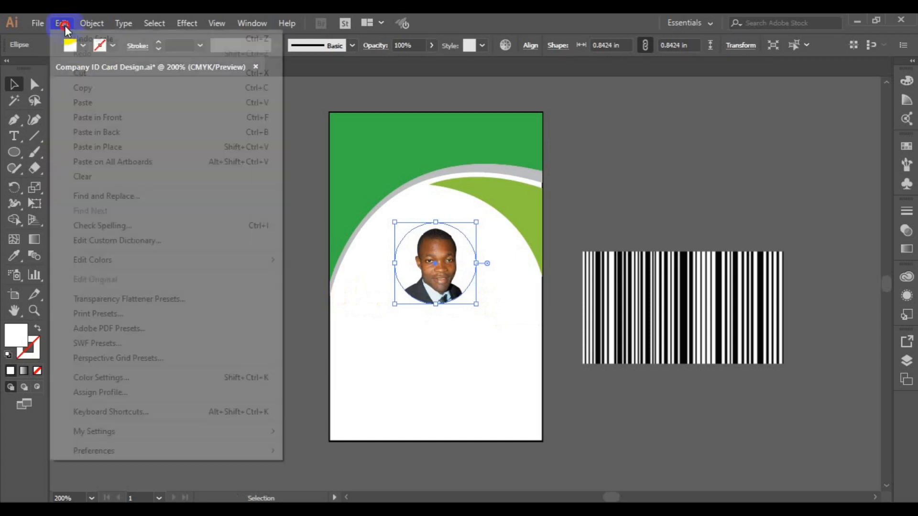
left_click(125, 134)
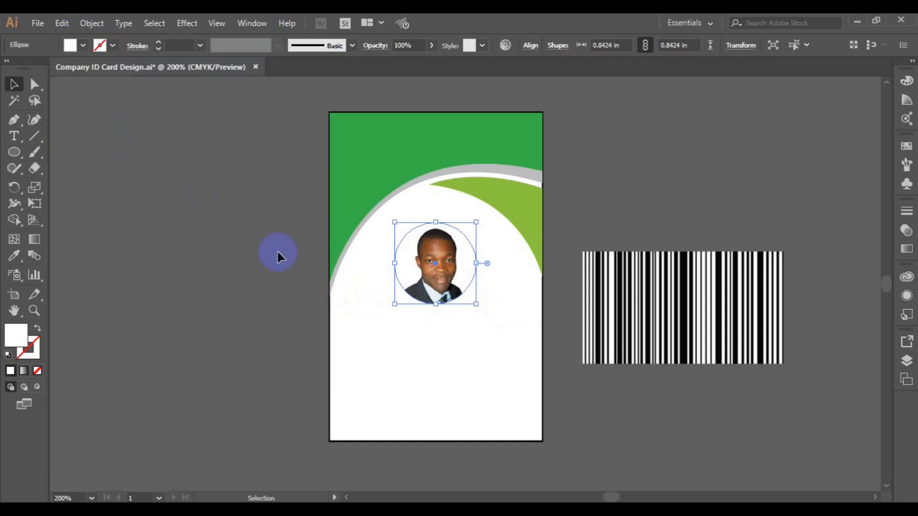
Move the photo and its circle slightly right to X 1.3035 in and group them.
left_click(478, 305)
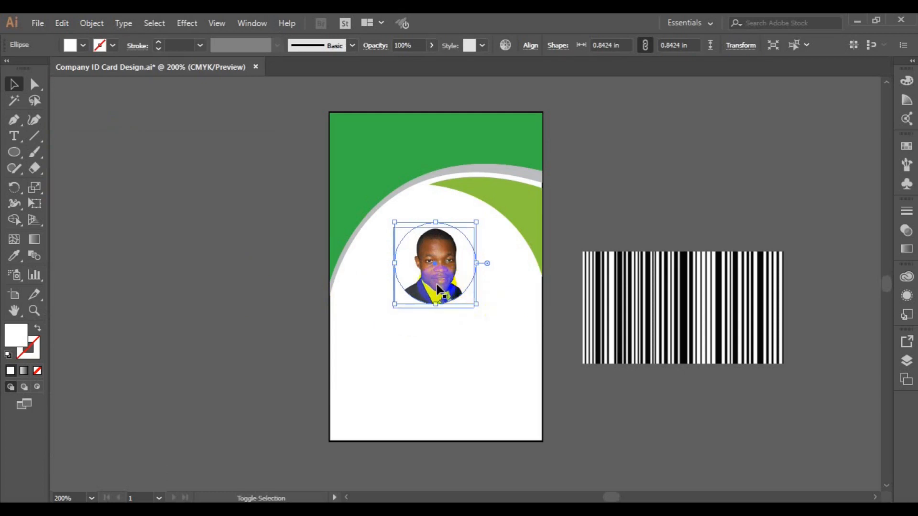
left_click(437, 288, "shift")
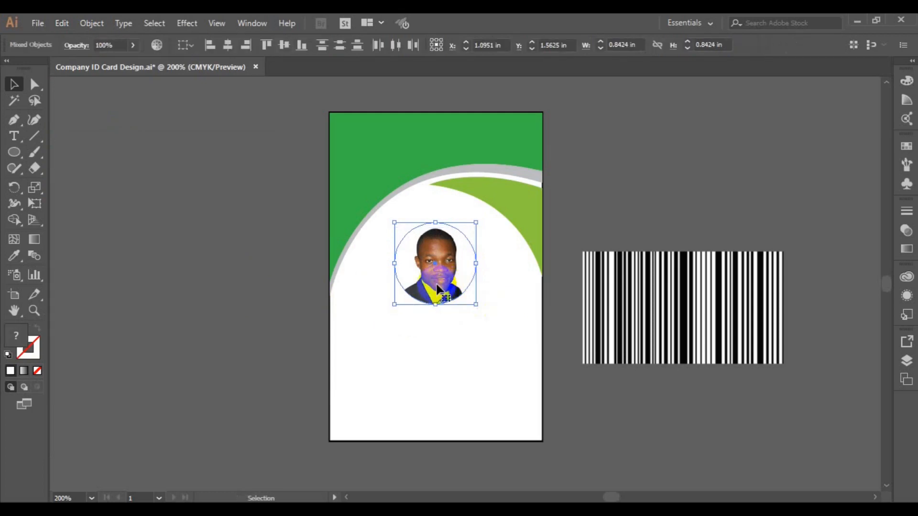
left_click_drag(437, 289, 457, 288)
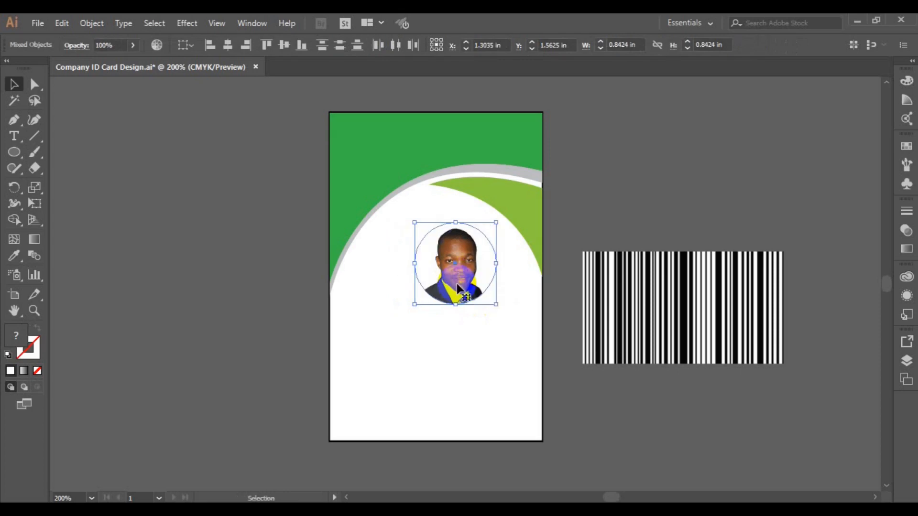
key("ctrl+g")
Enlarge the back circle copy to 1.009 in and centre it on the round photo.
left_click(405, 288)
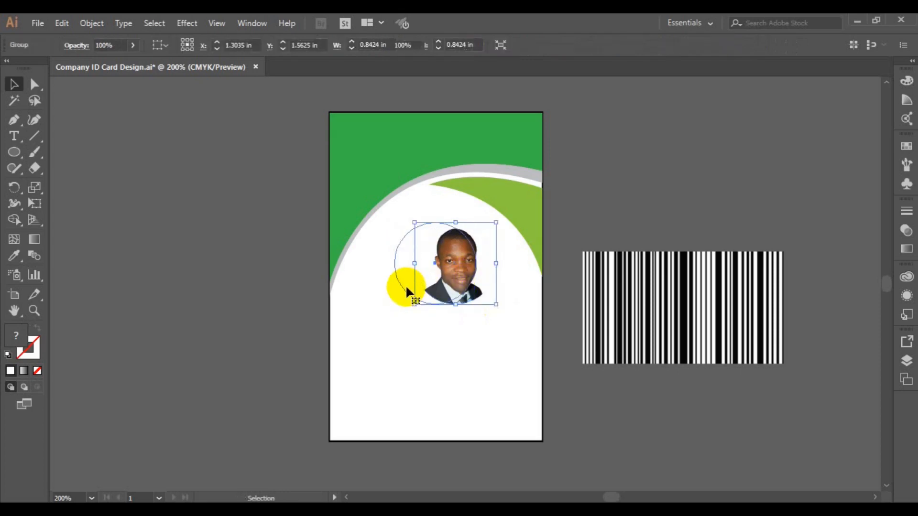
left_click_drag(476, 305, 486, 310)
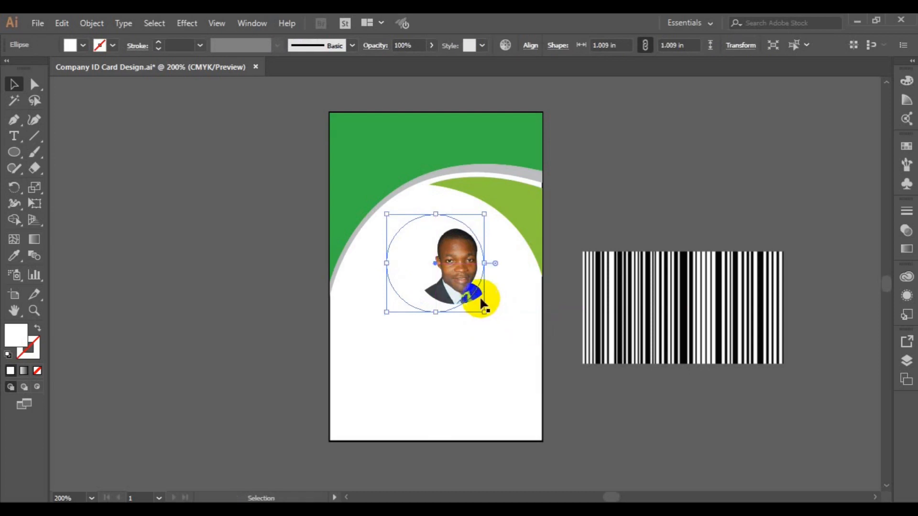
left_click(478, 302, "shift")
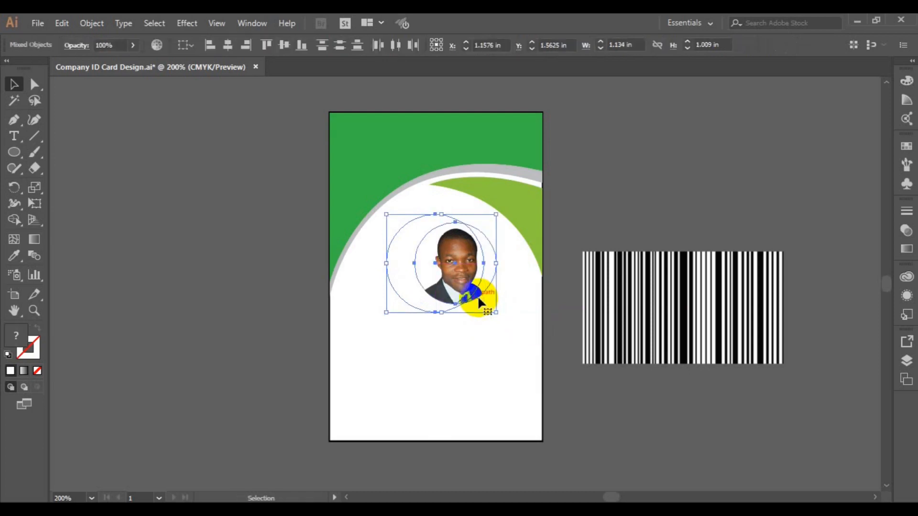
left_click(281, 45)
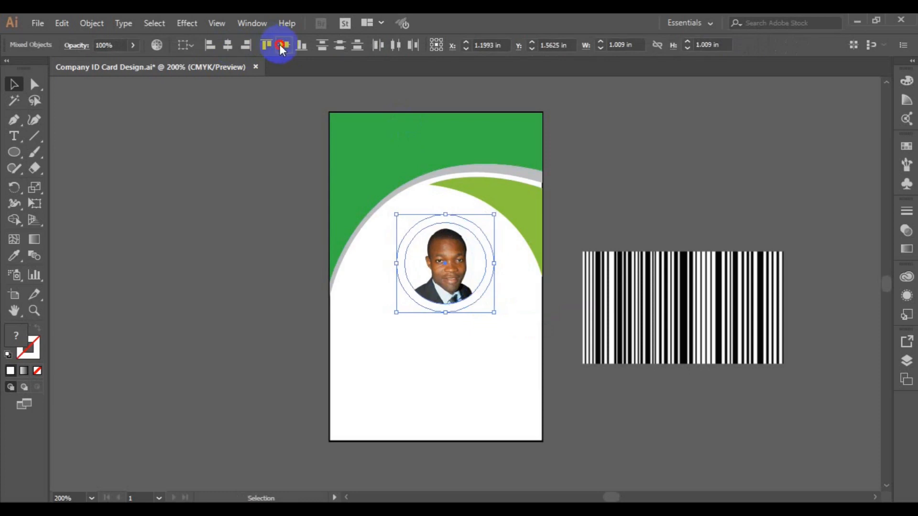
left_click(247, 184)
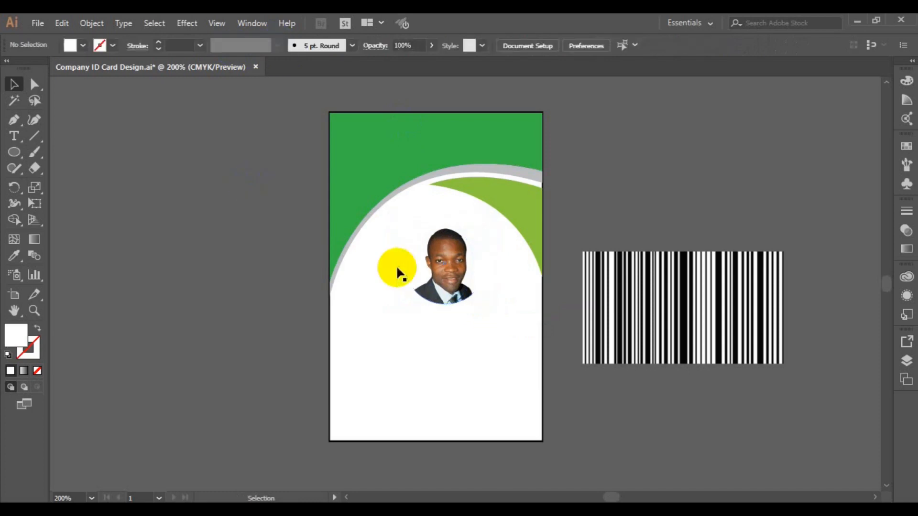
left_click(432, 306)
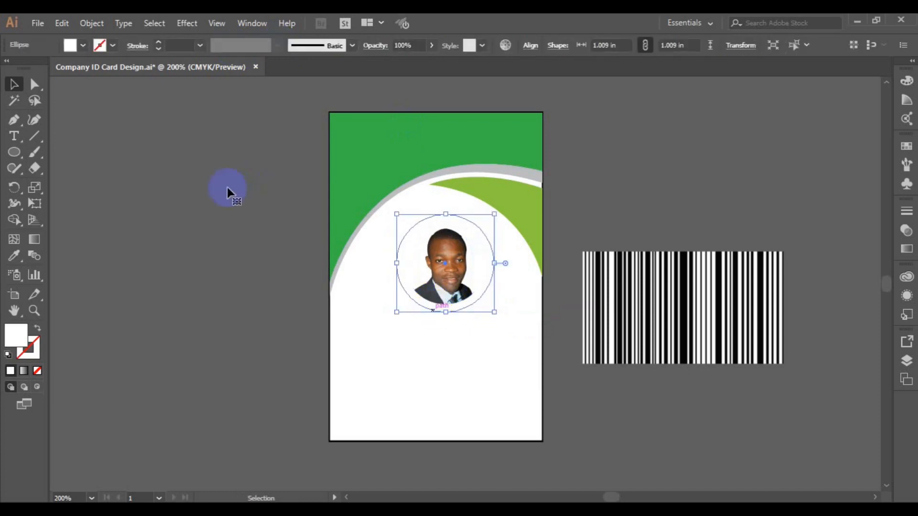
Fill the back circle with the curved arc's grey using the Eyedropper.
left_click(14, 255)
left_click(447, 168)
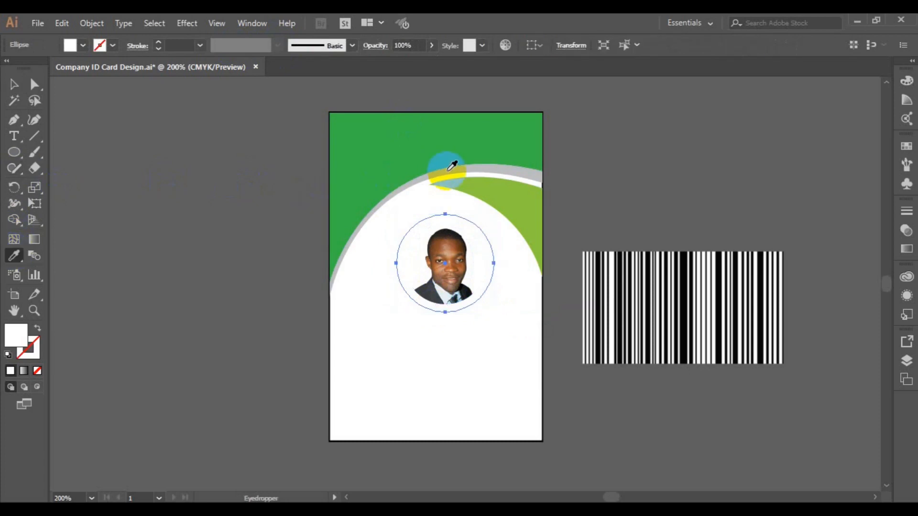
left_click(14, 85)
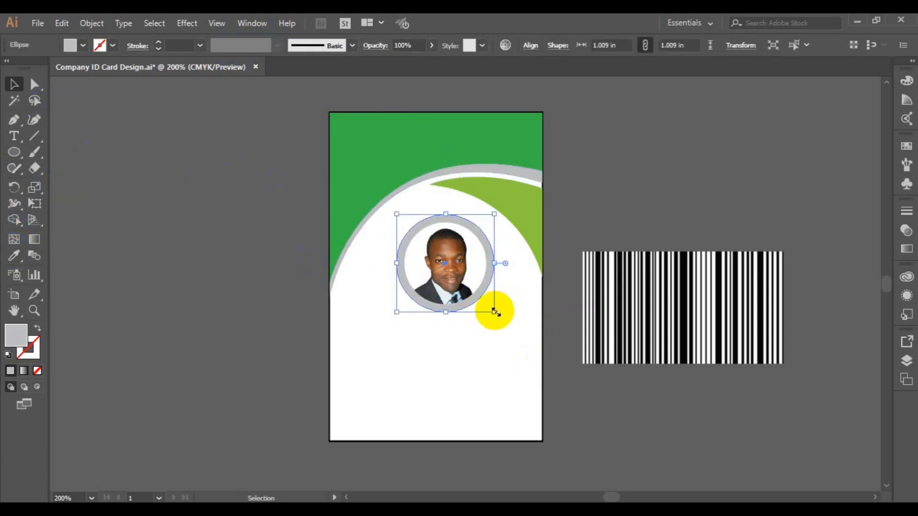
Shrink the grey circle behind the photo to 0.9167 in.
left_click_drag(495, 312, 495, 312)
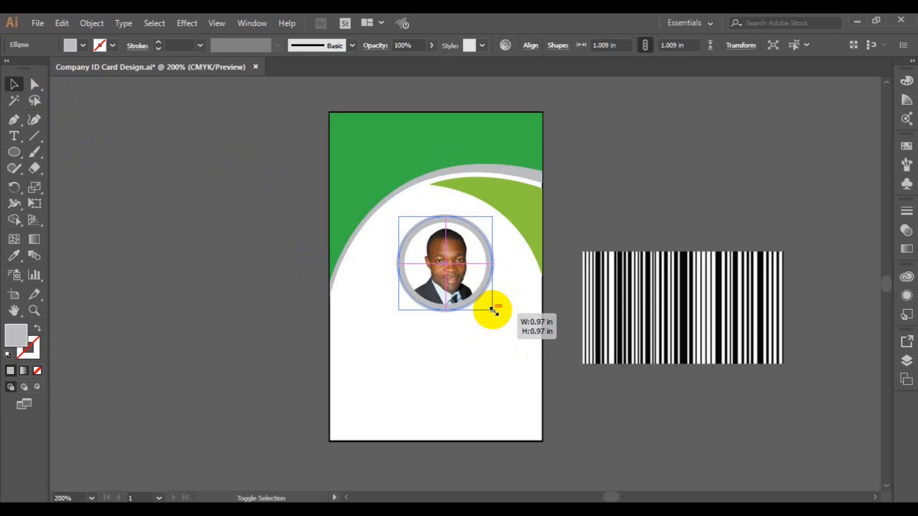
left_click_drag(494, 311, 494, 311)
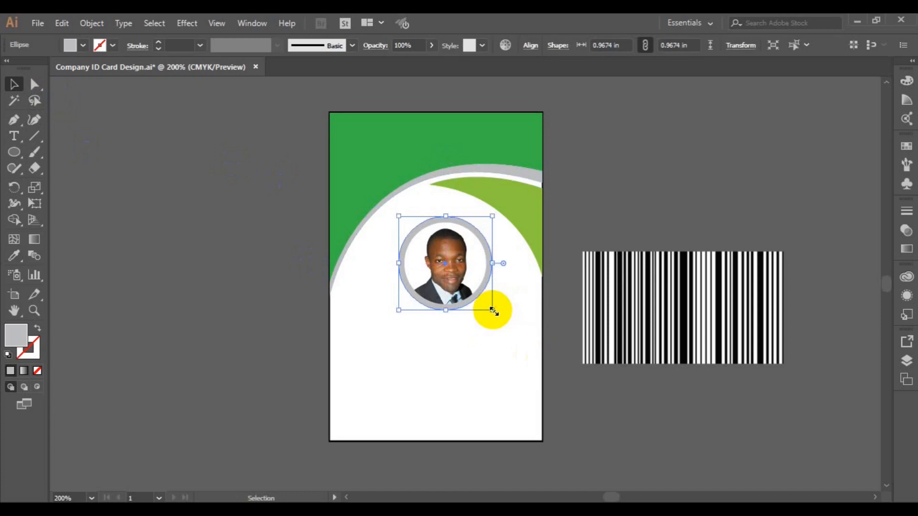
left_click_drag(494, 311, 492, 310)
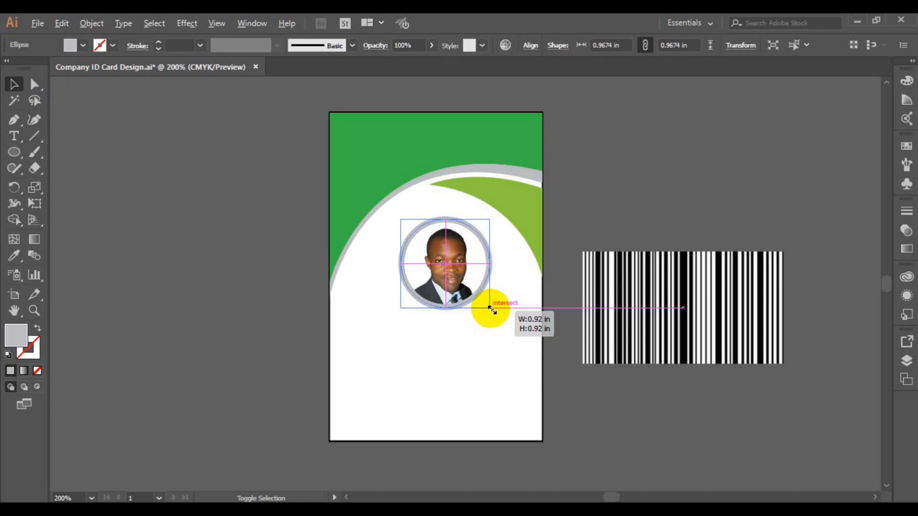
left_click_drag(492, 311, 492, 311)
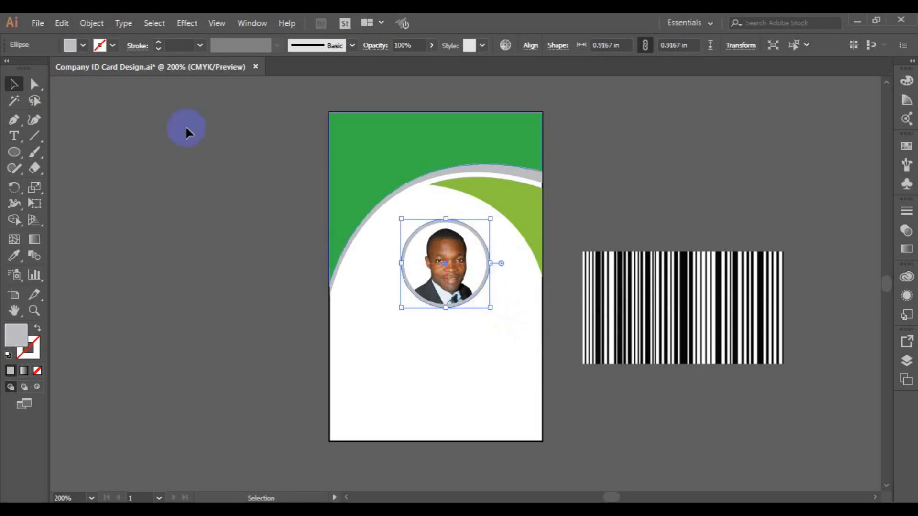
Give the photo ring a 1 pt yellow-green stroke with Width Profile 1 and light grey fill.
left_click(199, 45)
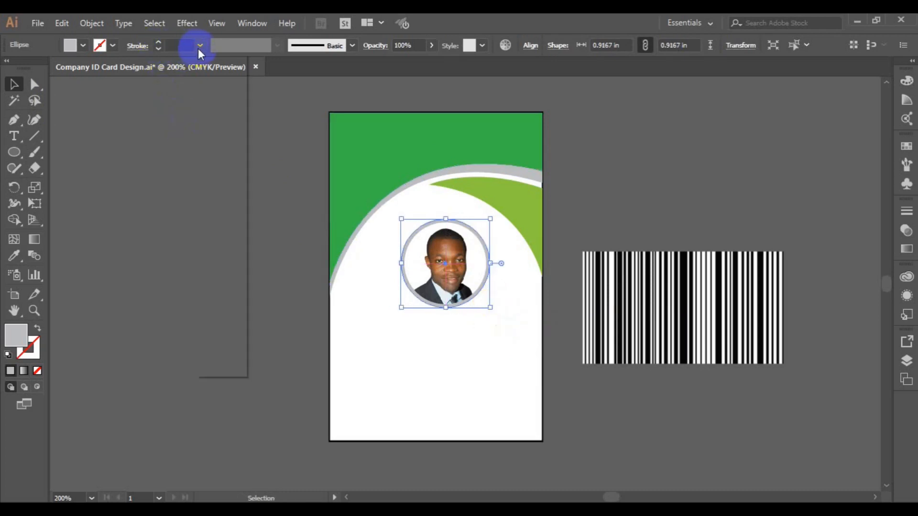
left_click(231, 108)
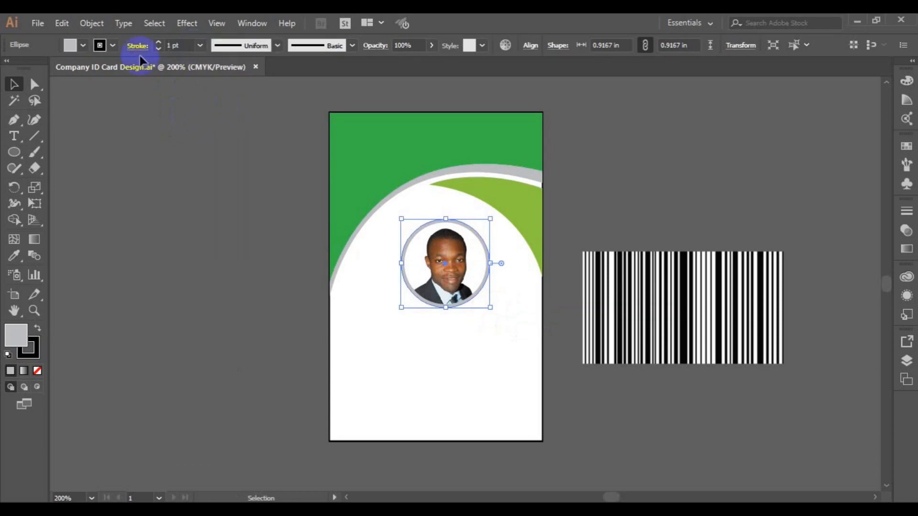
left_click(112, 46)
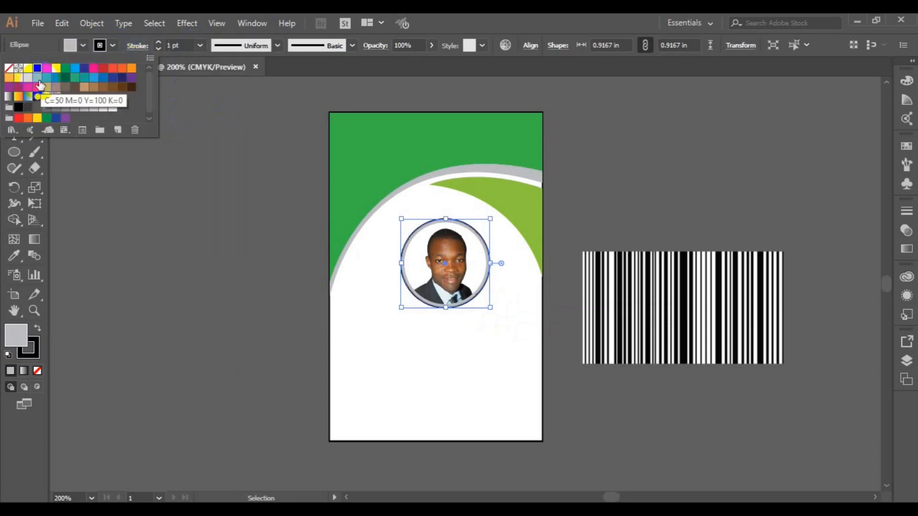
left_click(37, 77)
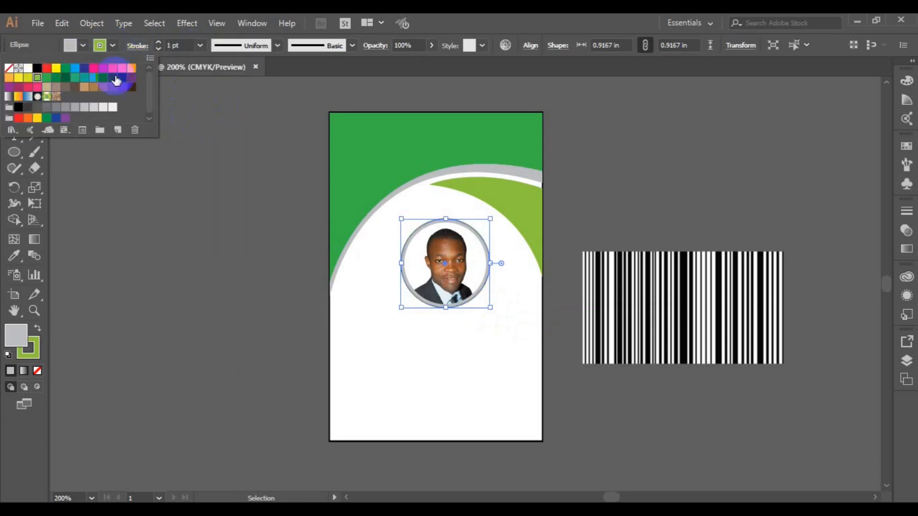
left_click(274, 44)
left_click(277, 46)
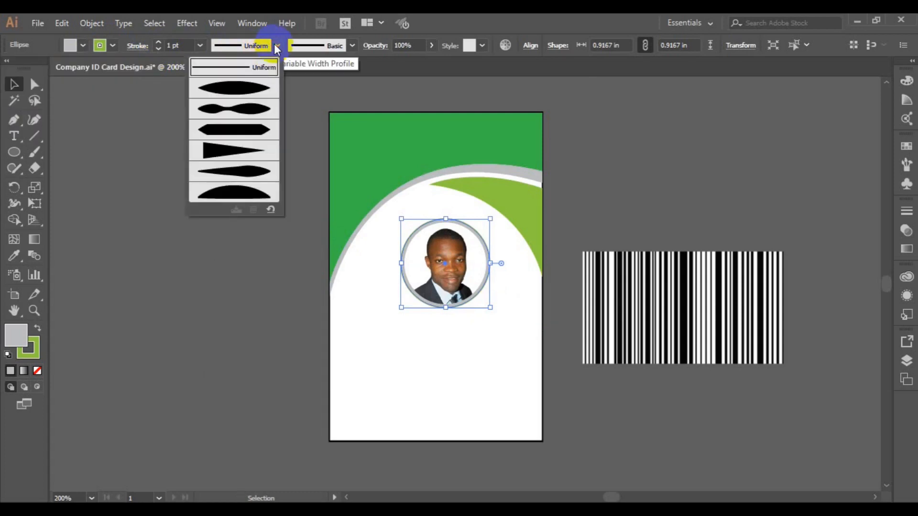
left_click(245, 86)
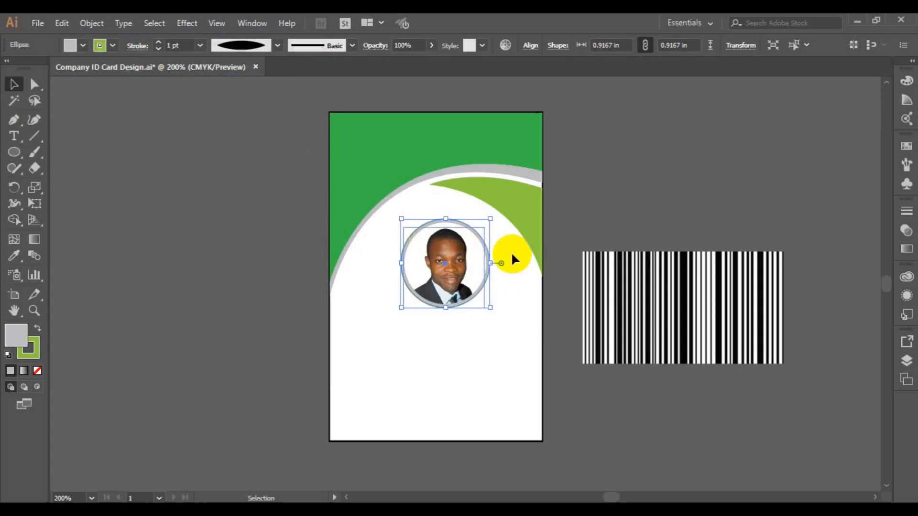
left_click(85, 47)
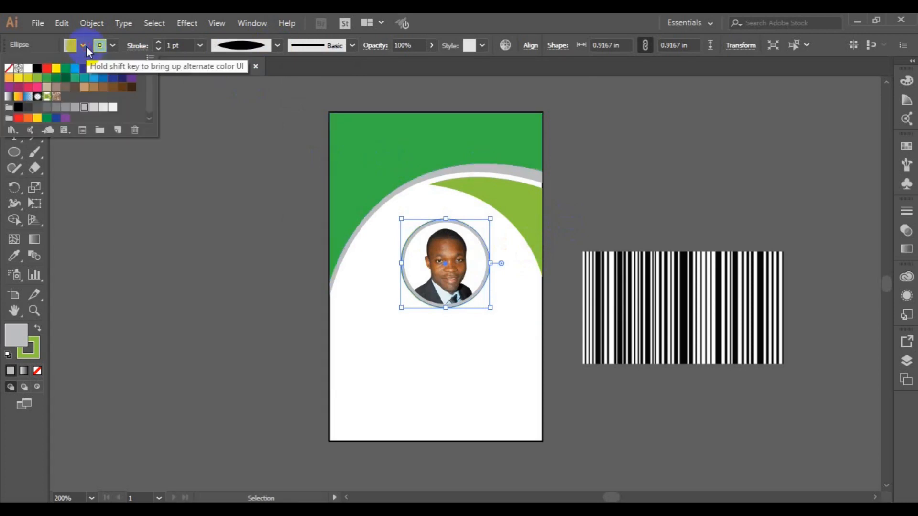
left_click(93, 109)
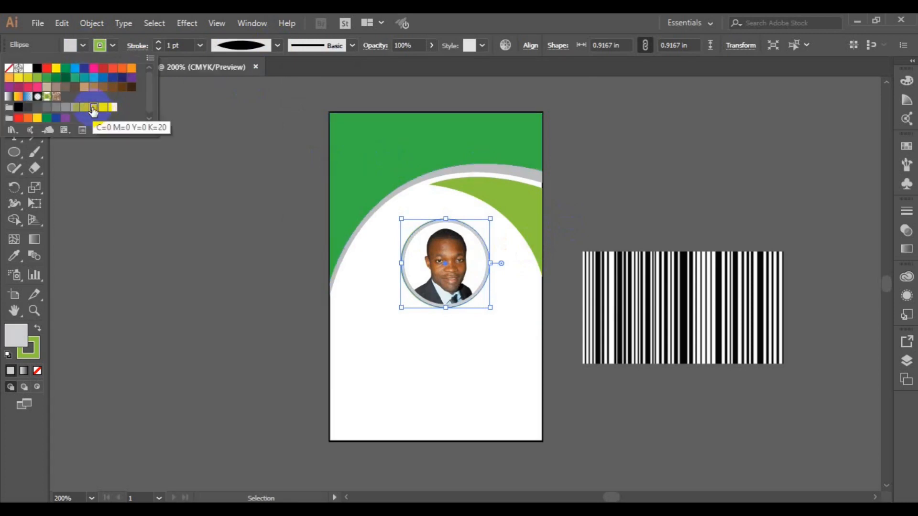
Fill the curved header band with the same light grey.
left_click(411, 183)
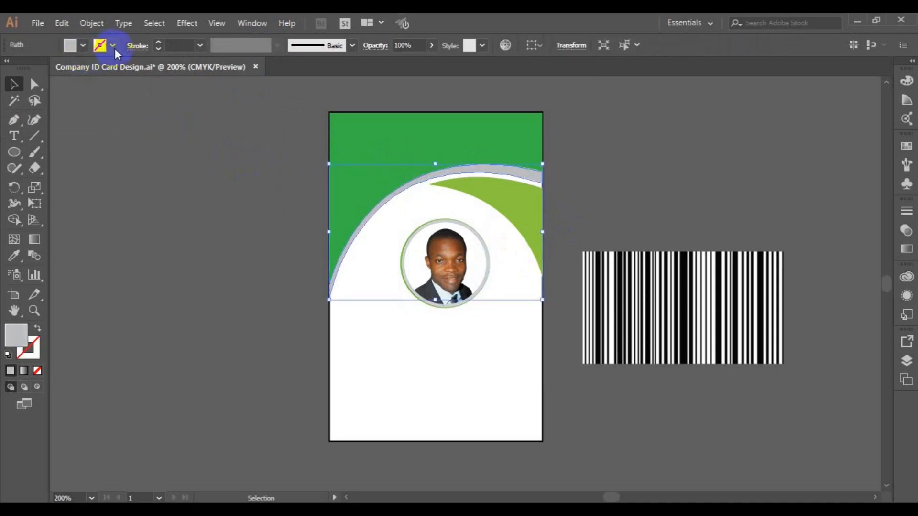
left_click(84, 46)
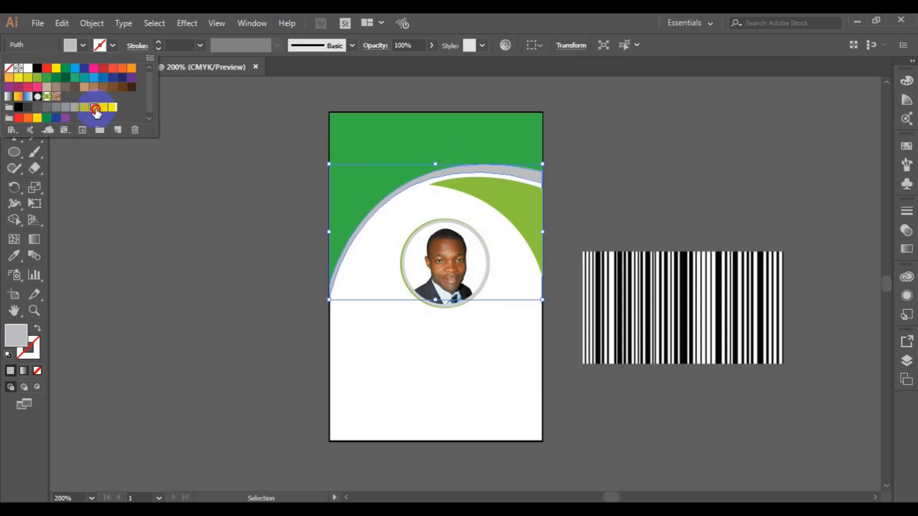
left_click(96, 111)
left_click(378, 292)
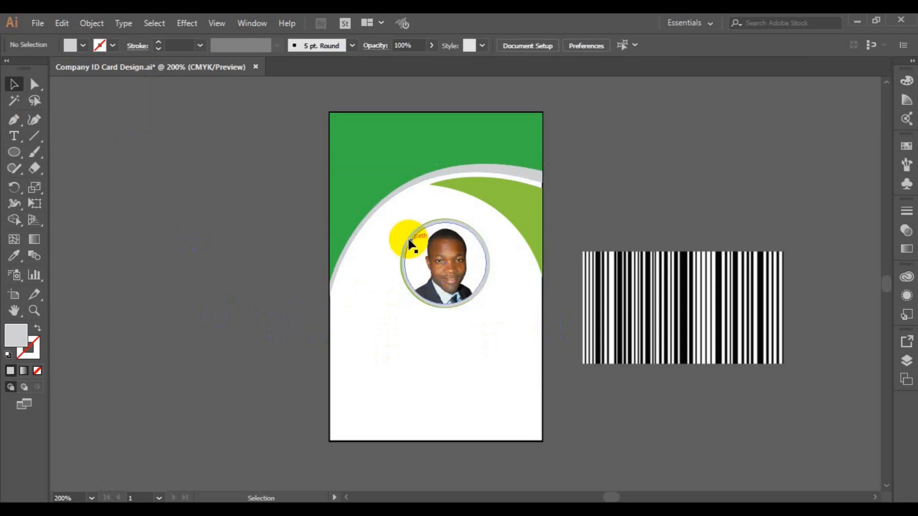
Group the photo with its outer ring.
left_click(411, 244)
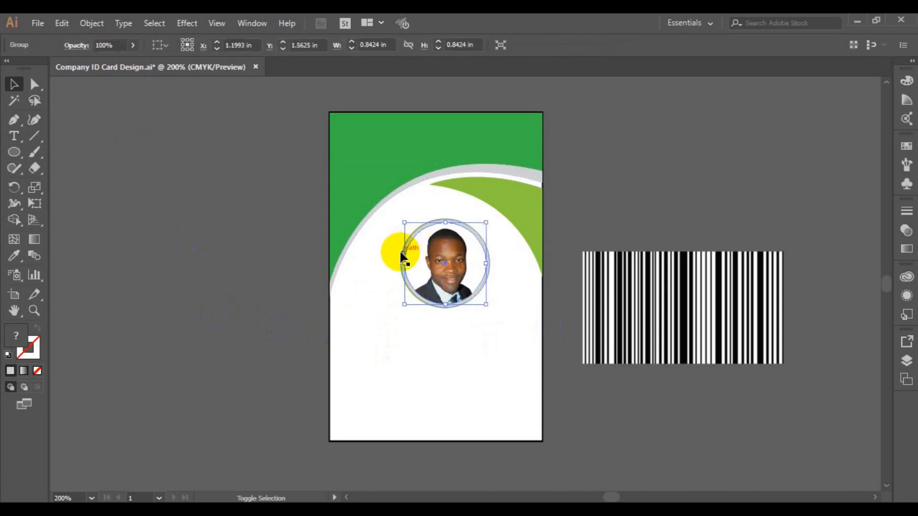
left_click(401, 253, "shift")
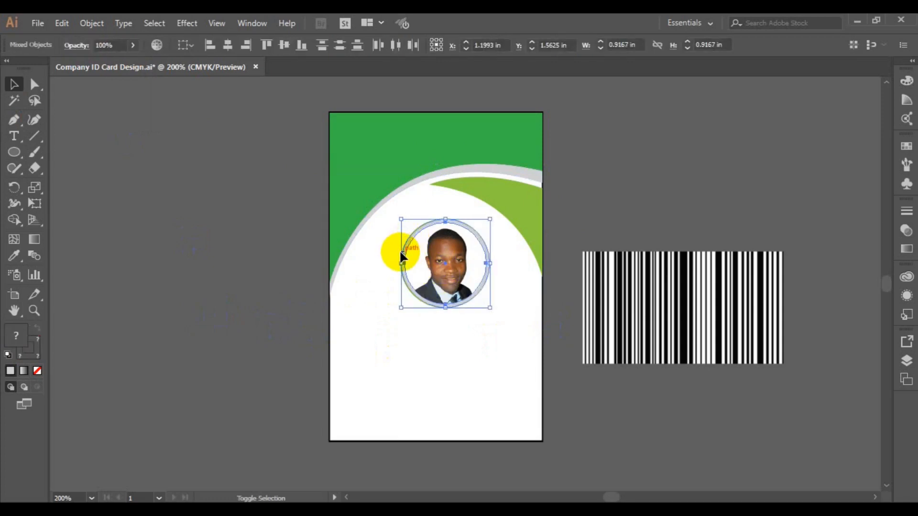
key("ctrl+g")
left_click_drag(440, 277, 389, 300)
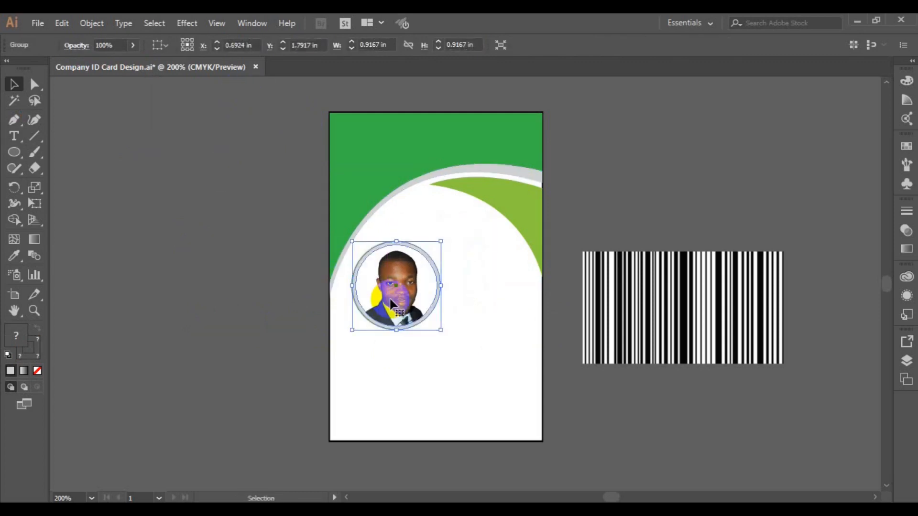
key("ctrl+z")
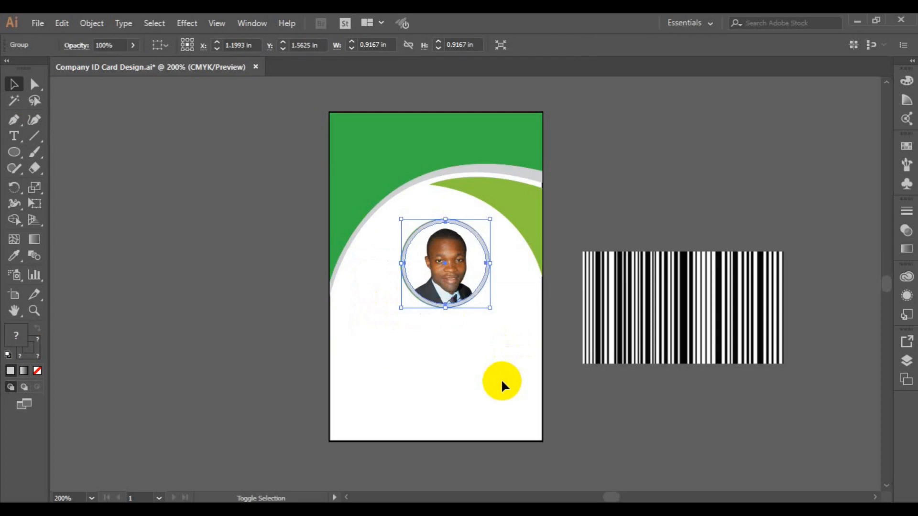
Centre the photo group horizontally on the card background.
left_click(543, 391, "shift")
left_click(469, 272)
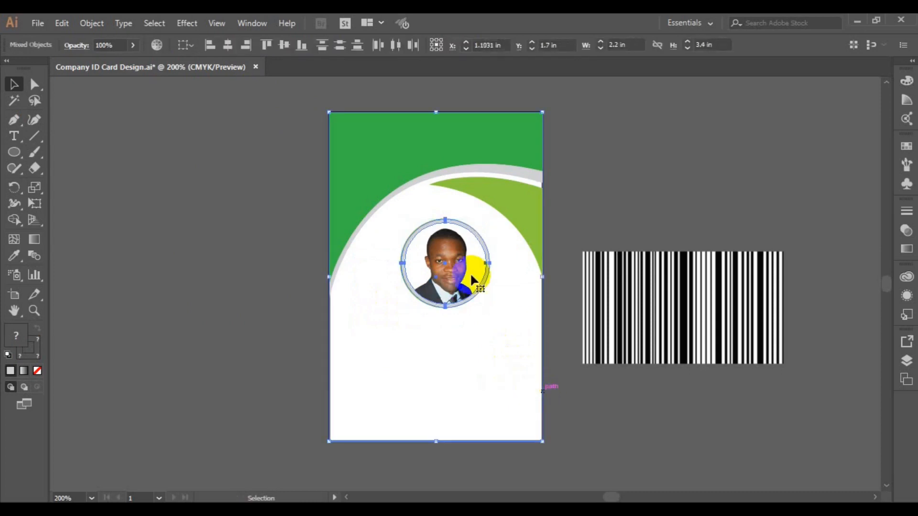
left_click(234, 47)
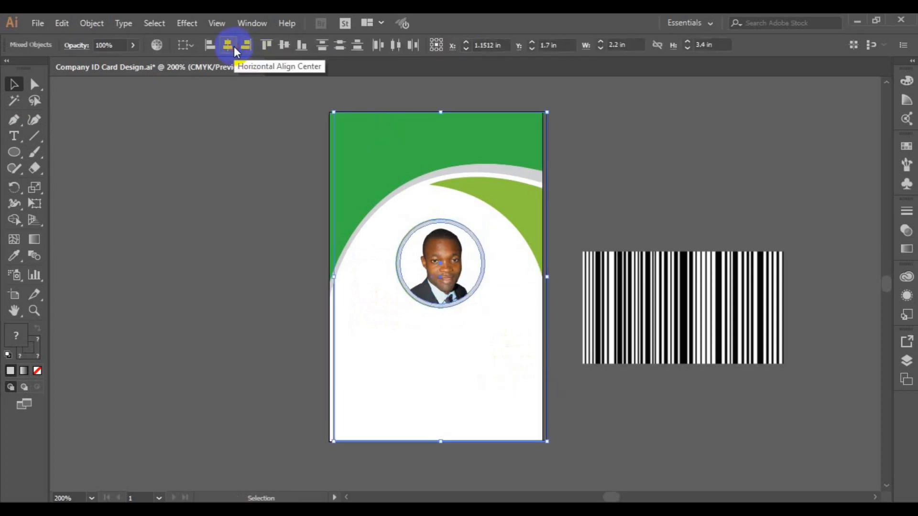
key("Left")
key("Left")
key("Left")
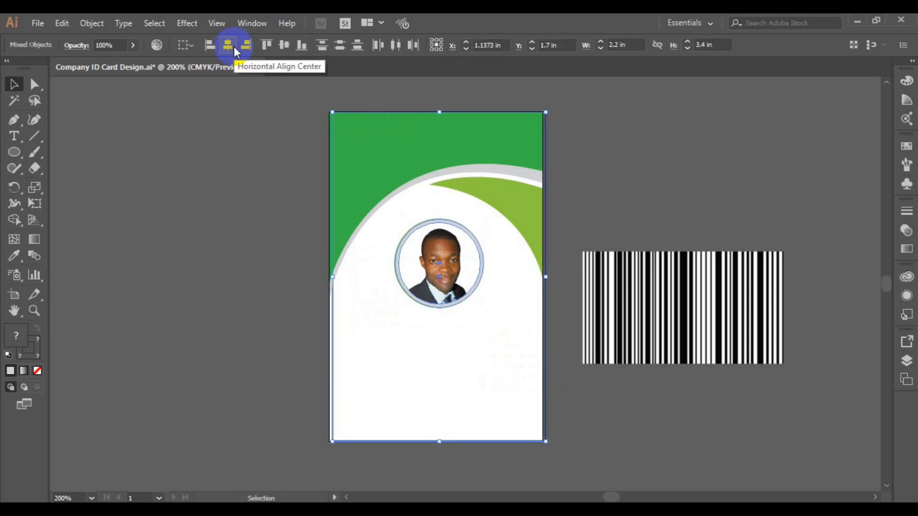
left_click(263, 185)
Nudge the photo group up three steps.
left_click(423, 284)
key("Up")
key("Up")
key("Up")
key("Up")
key("Up")
key("Up")
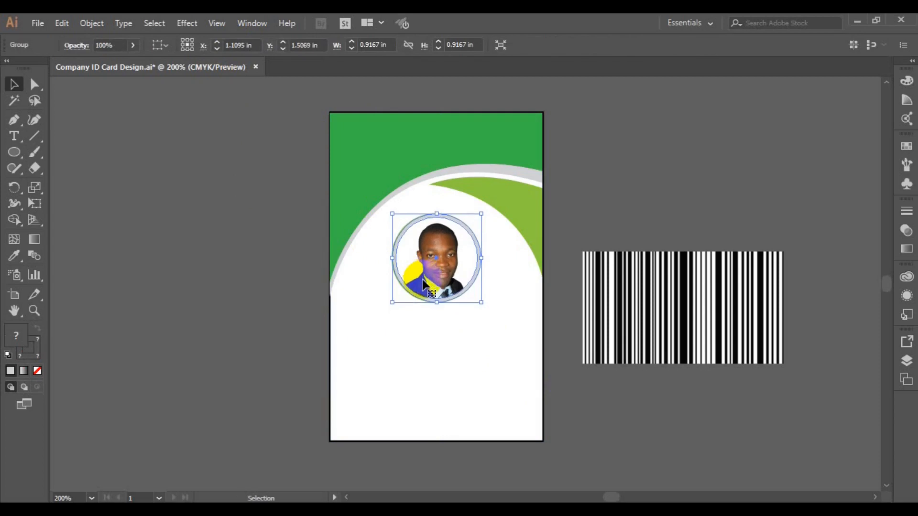
key("Up")
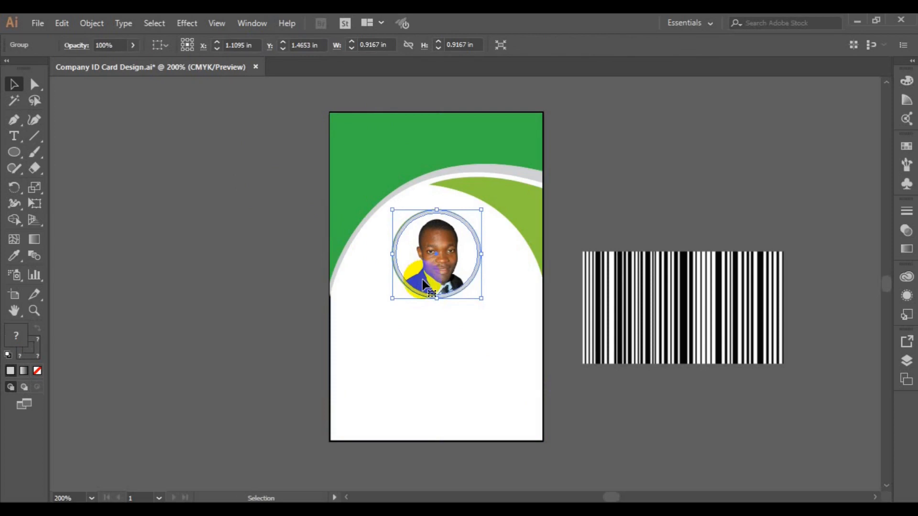
key("Up")
key("Up")
key("Up")
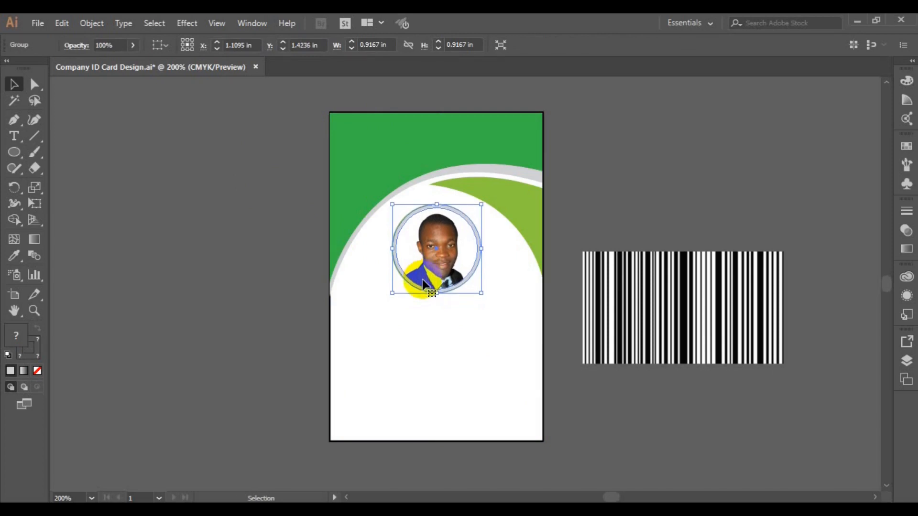
Draw a thin rectangle, about 1.52 × 0.23 in, near the card's bottom.
left_click(624, 305)
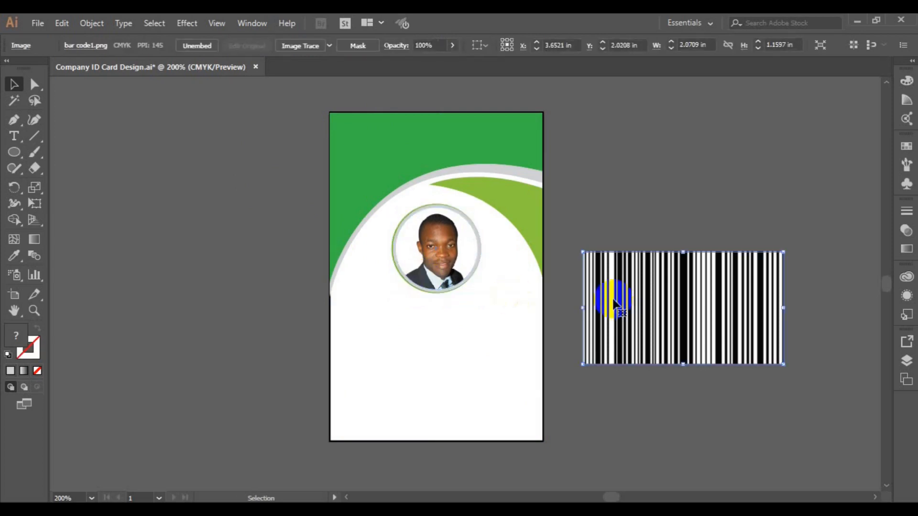
left_click_drag(14, 152, 71, 157)
left_click_drag(354, 393, 502, 415)
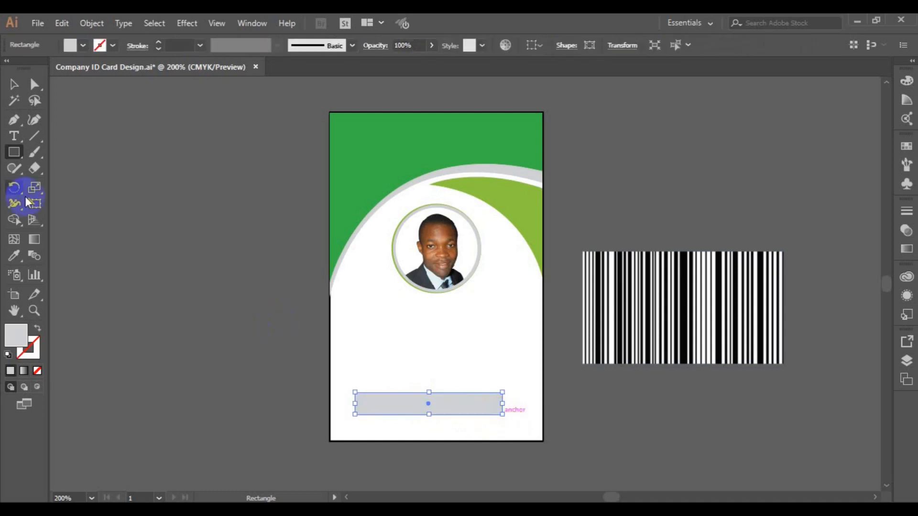
Move the barcode onto the rectangle and make a clipping mask from them.
left_click(14, 85)
left_click_drag(703, 308, 445, 408)
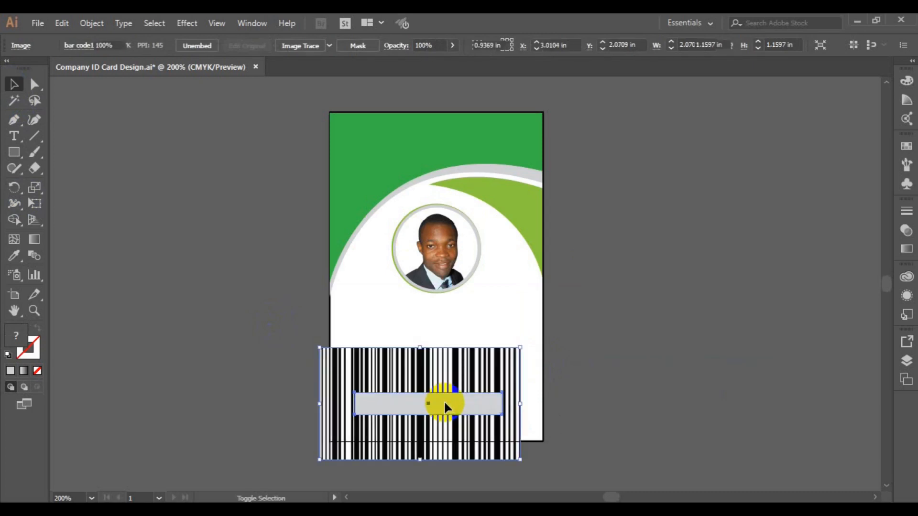
left_click(444, 408, "shift")
right_click(445, 406)
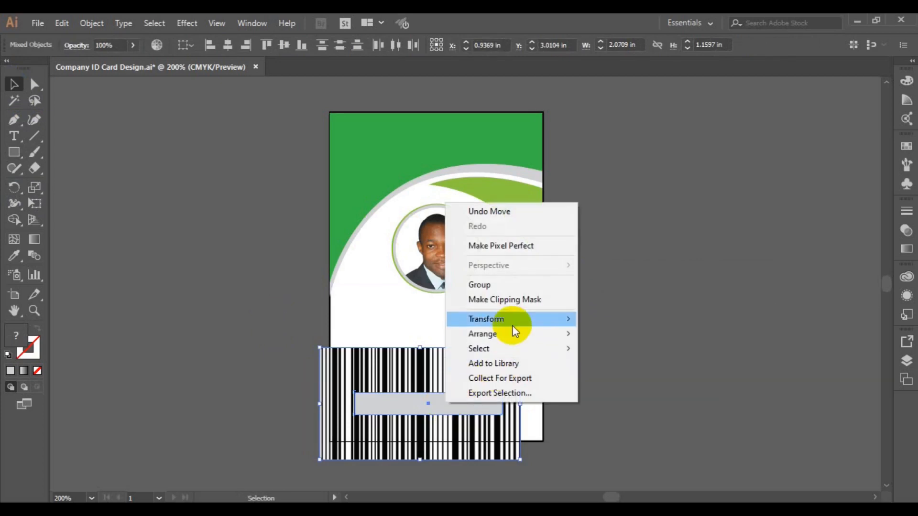
left_click(513, 306)
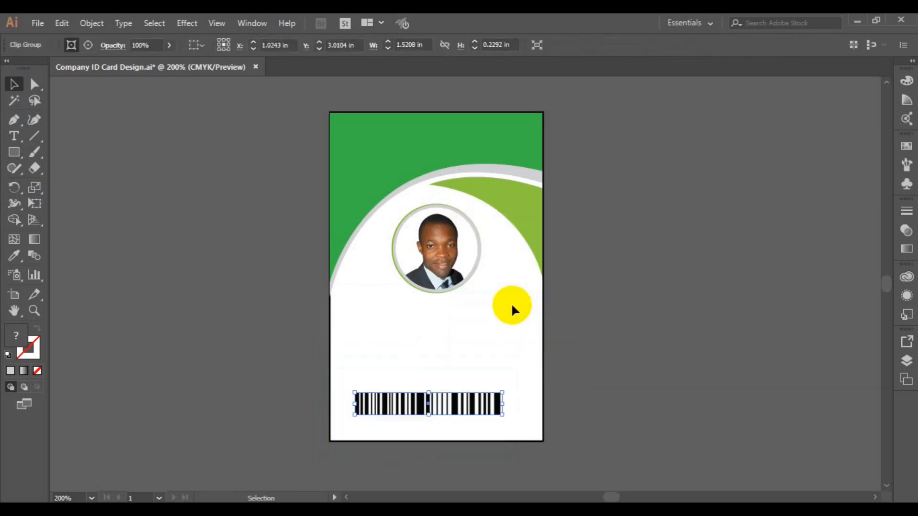
Centre the clipped barcode horizontally on the card.
left_click(543, 388, "shift")
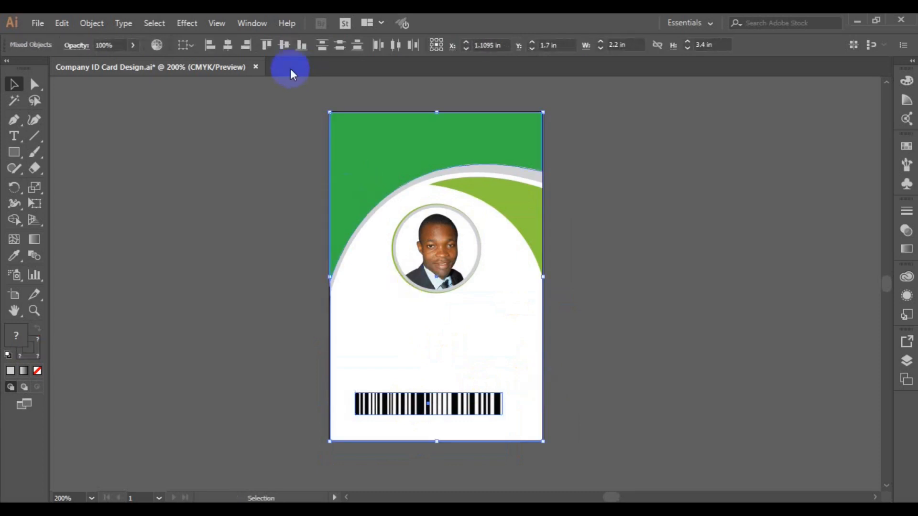
left_click(227, 52)
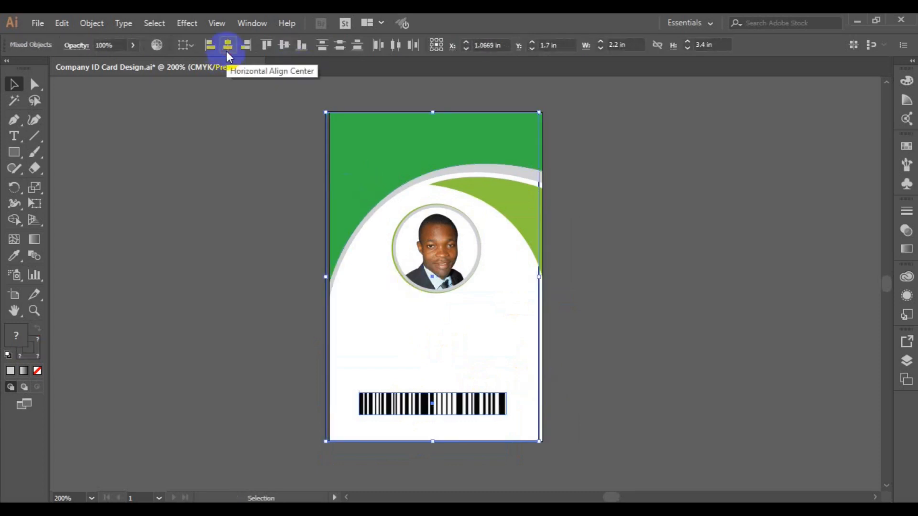
key("Right")
key("Right")
key("Right")
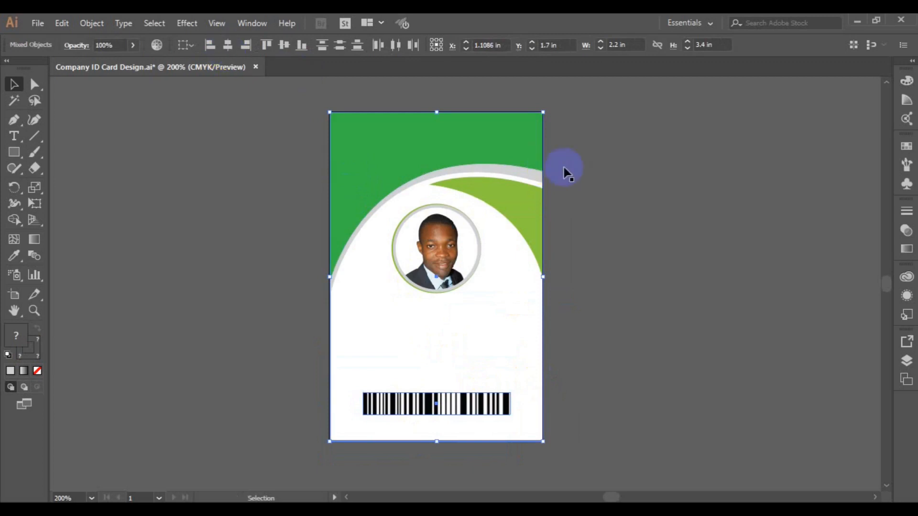
left_click(313, 290)
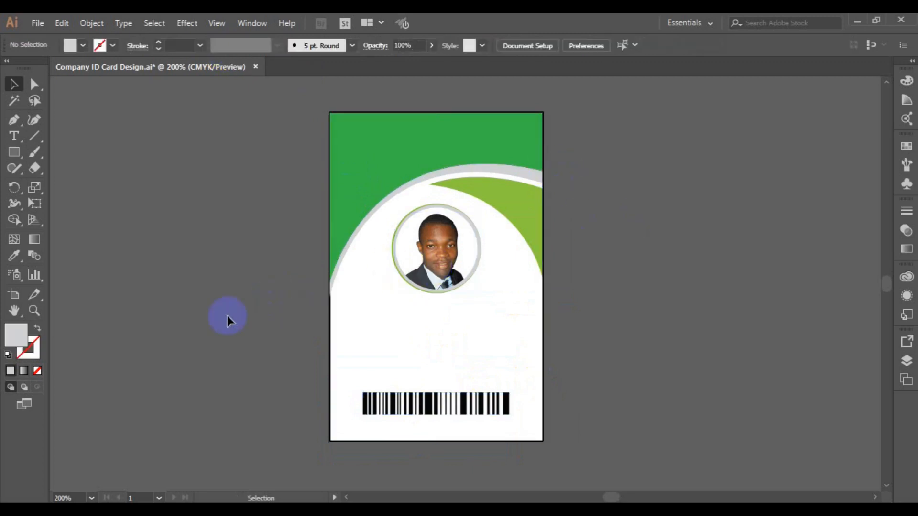
Save the document and type the cardholder's name over the placeholder text.
key("ctrl+s")
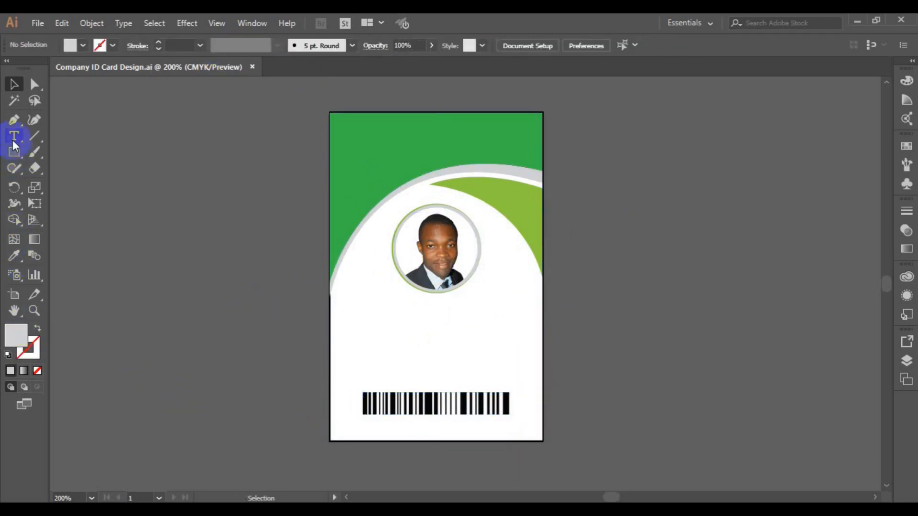
left_click(358, 343)
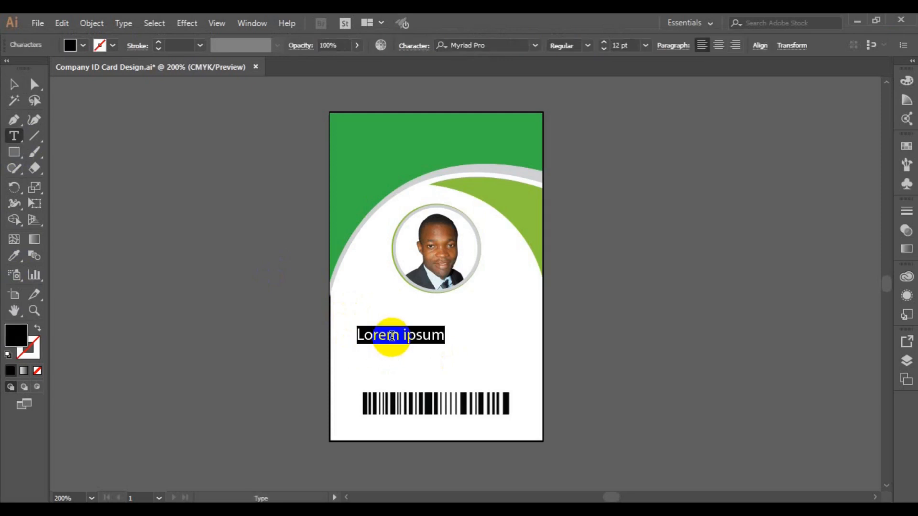
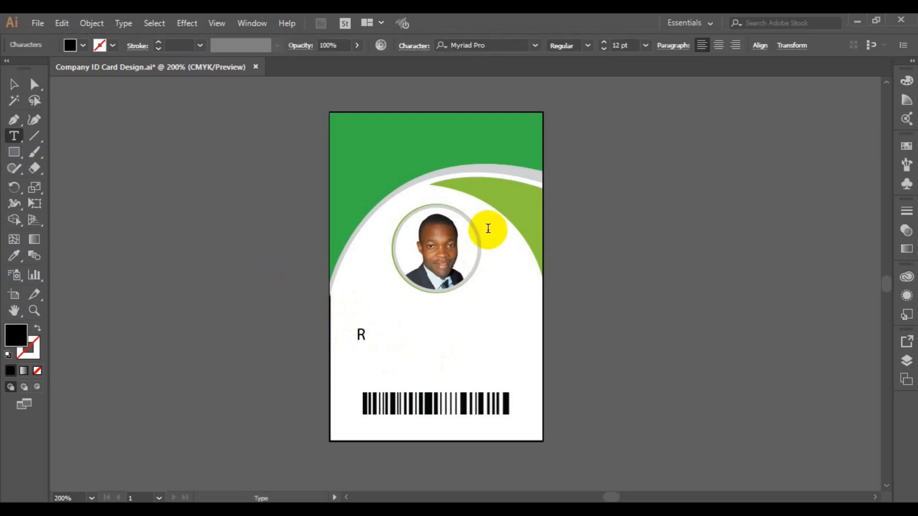
key("ctrl+a")
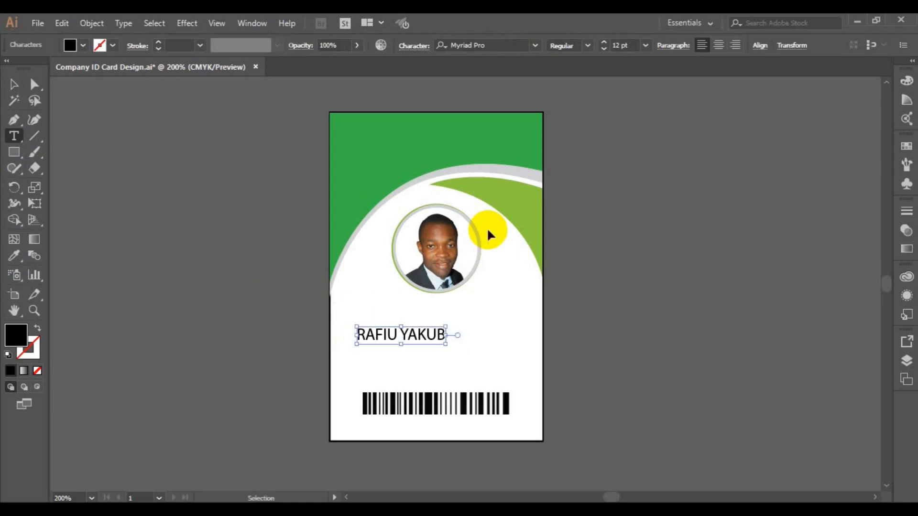
left_click(13, 84)
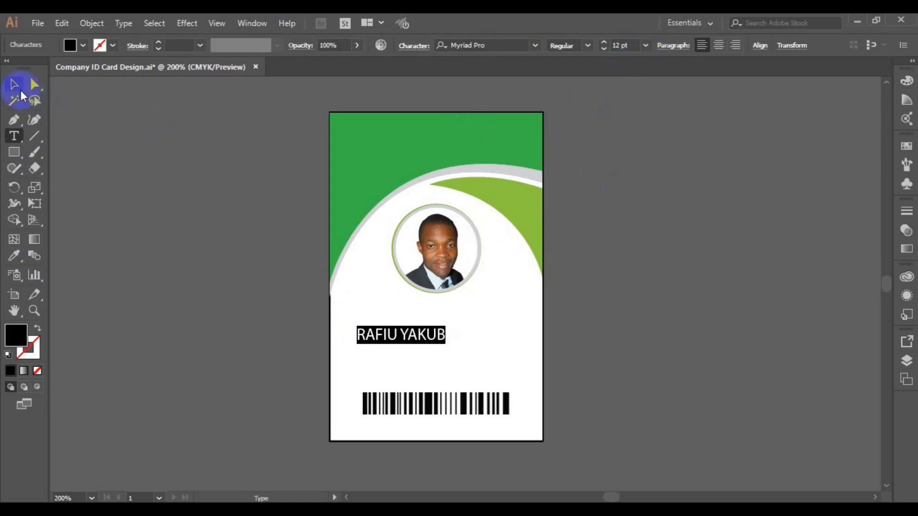
Set the name's font to Lato Bold.
left_click(535, 45)
type("LAT")
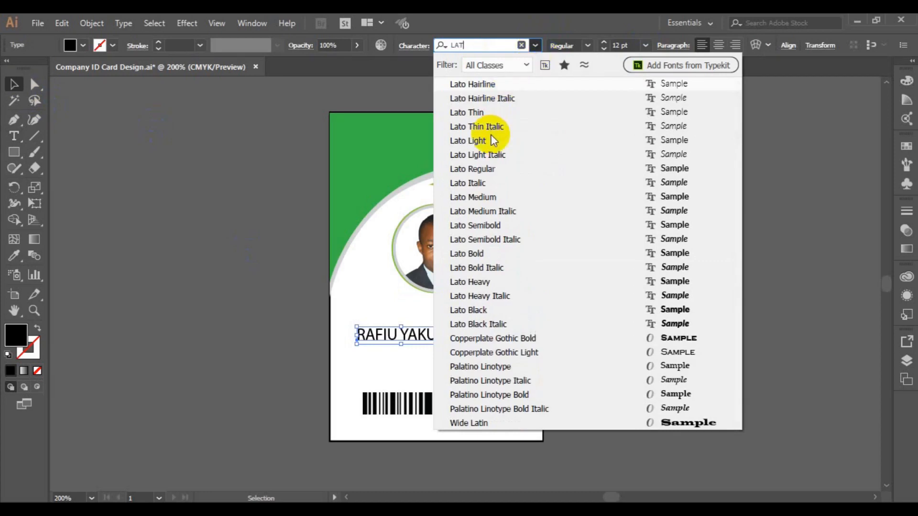
left_click(489, 253)
left_click(488, 251)
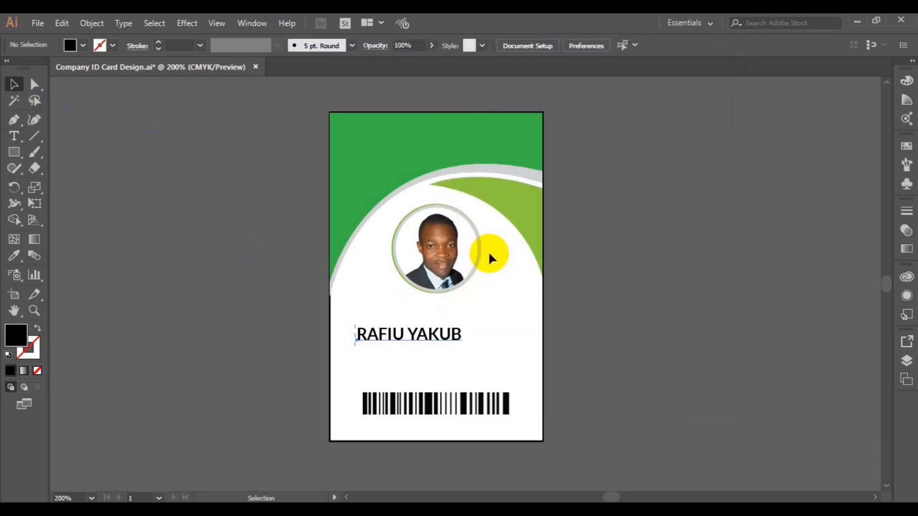
Move the name up and duplicate it just below, setting the copy to Lato Light.
left_click(427, 338)
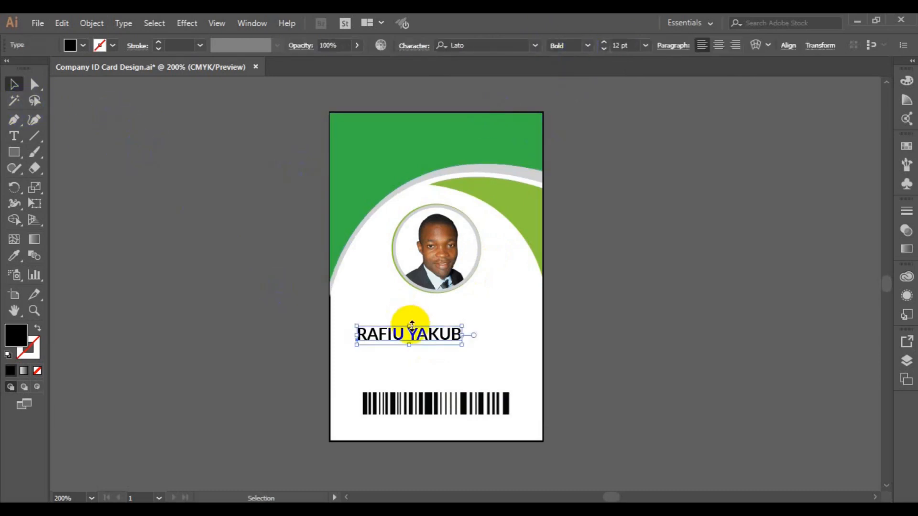
left_click_drag(420, 334, 443, 313)
left_click_drag(443, 313, 443, 325)
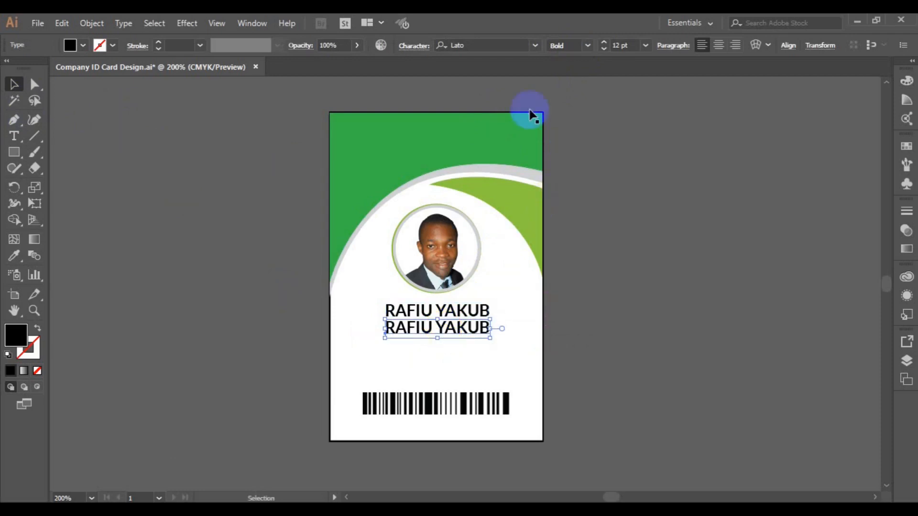
left_click(587, 47)
left_click(589, 118)
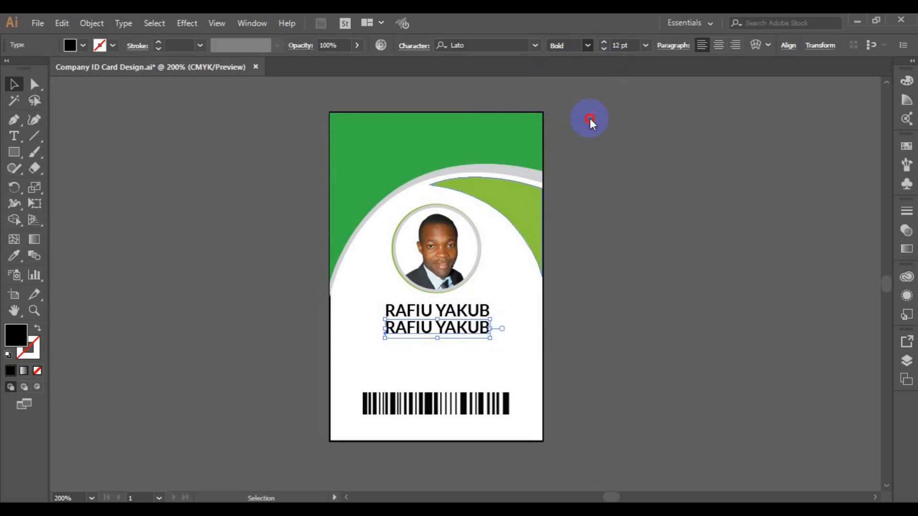
Retype the duplicate as CREATIVE DIRECTOR at 6 pt.
left_click(13, 137)
left_click_drag(385, 312, 391, 330)
triple_click(391, 329)
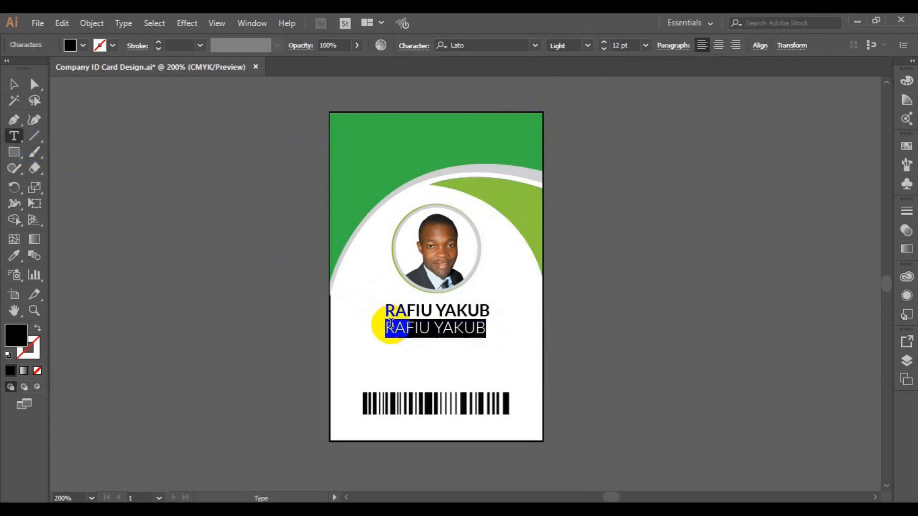
type("CREAT")
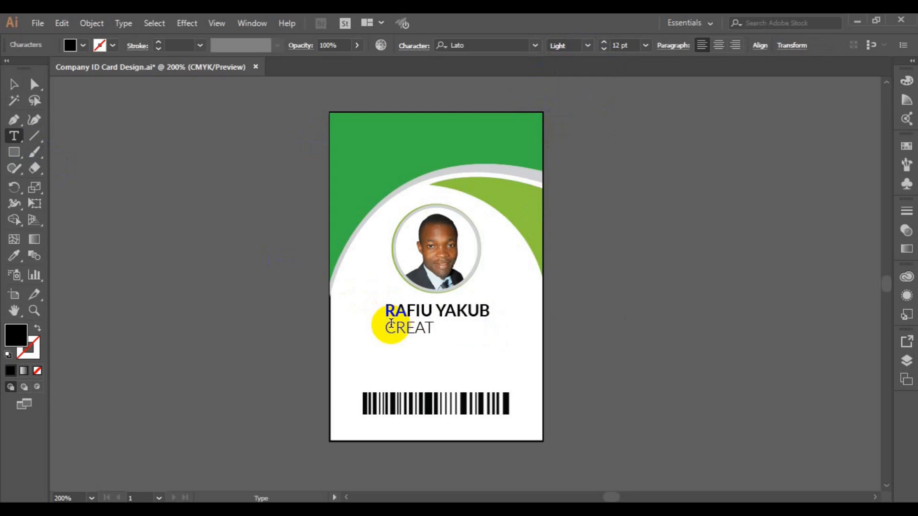
type("IVE DIRECTOR")
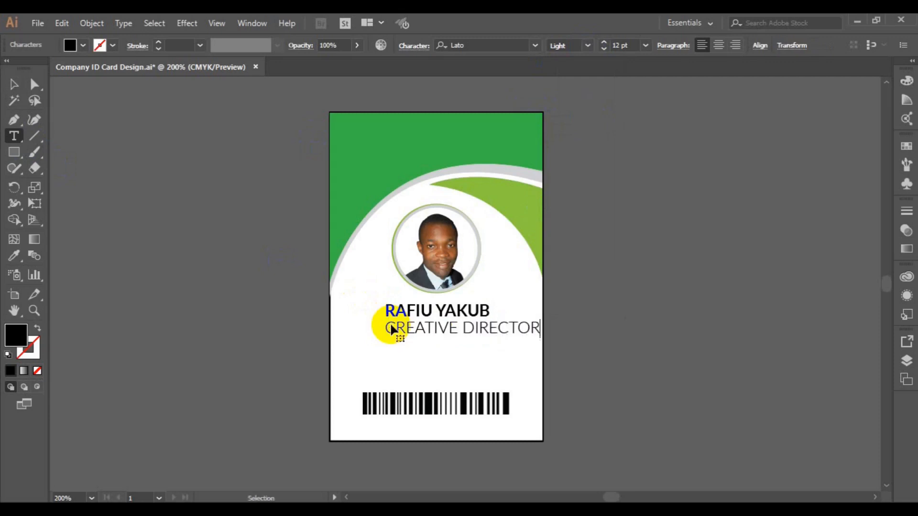
key("ctrl+a")
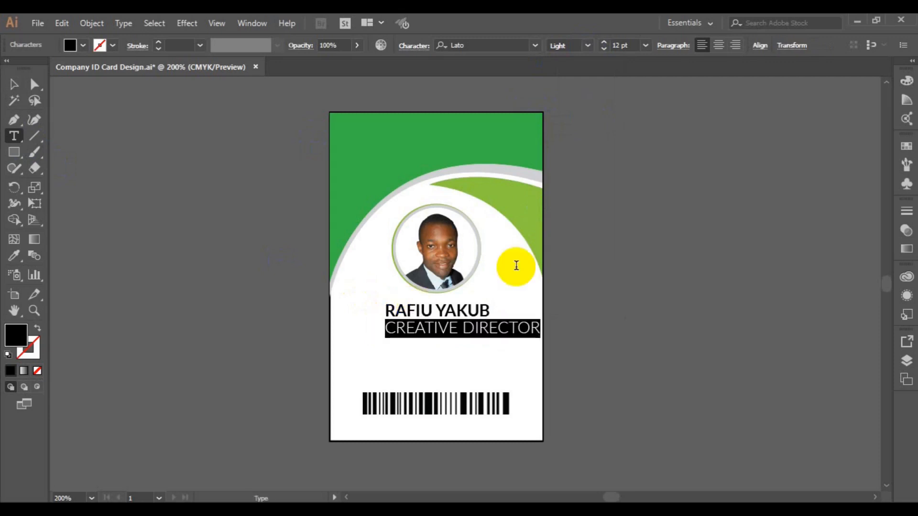
left_click(644, 45)
left_click(661, 79)
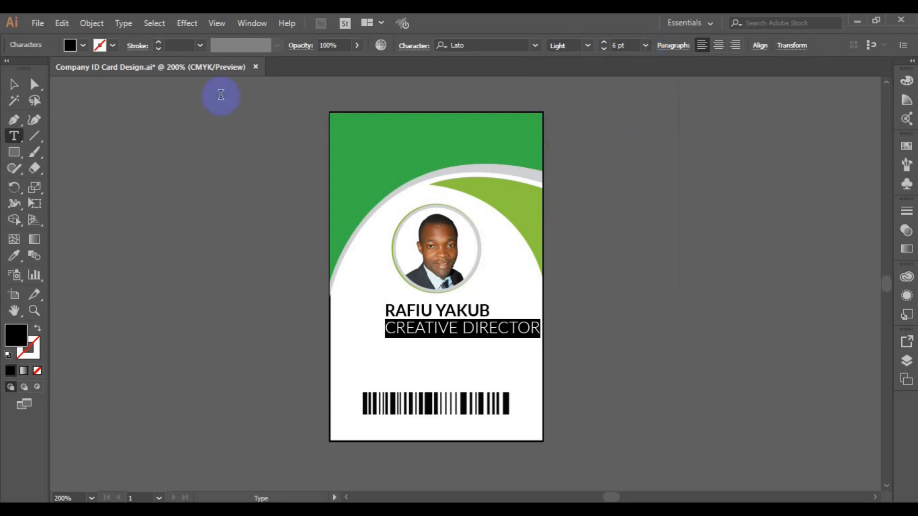
left_click(13, 87)
left_click(404, 332)
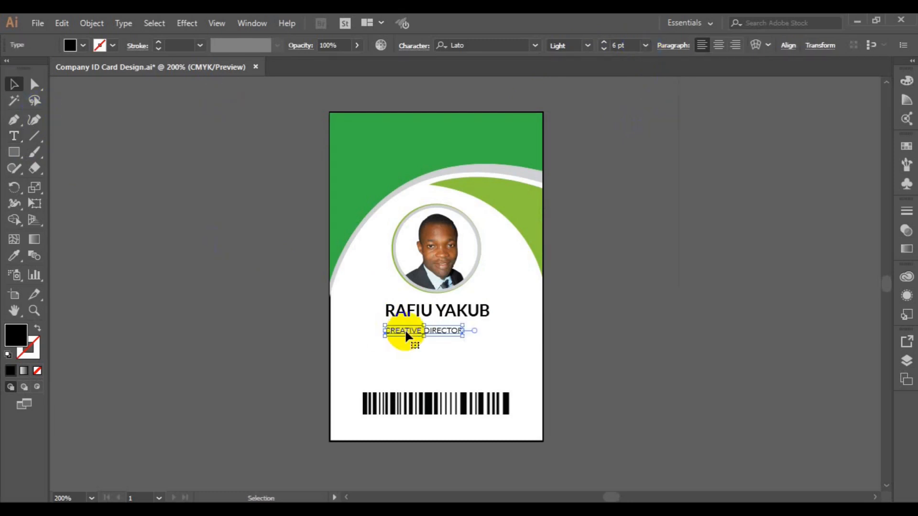
Move the job title up directly under the name, undoing a trial vertical-centre alignment.
left_click_drag(415, 330, 419, 325)
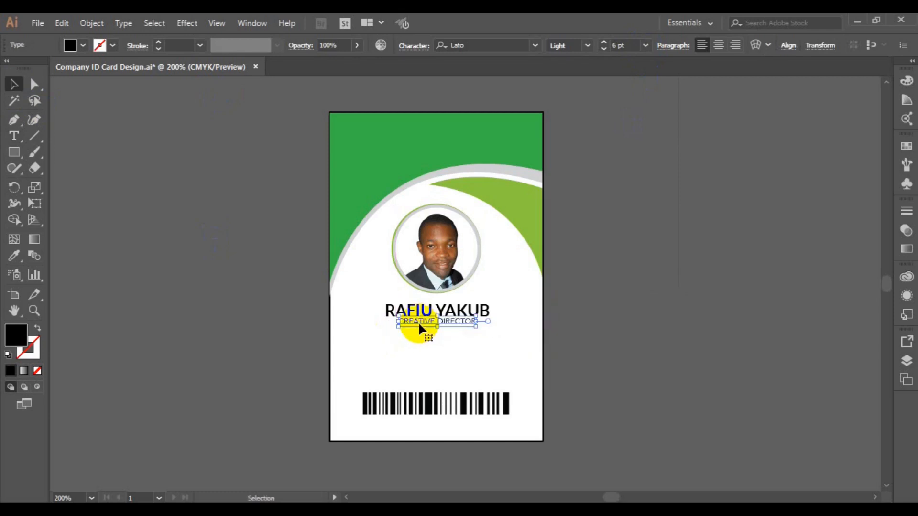
left_click(410, 312, "shift")
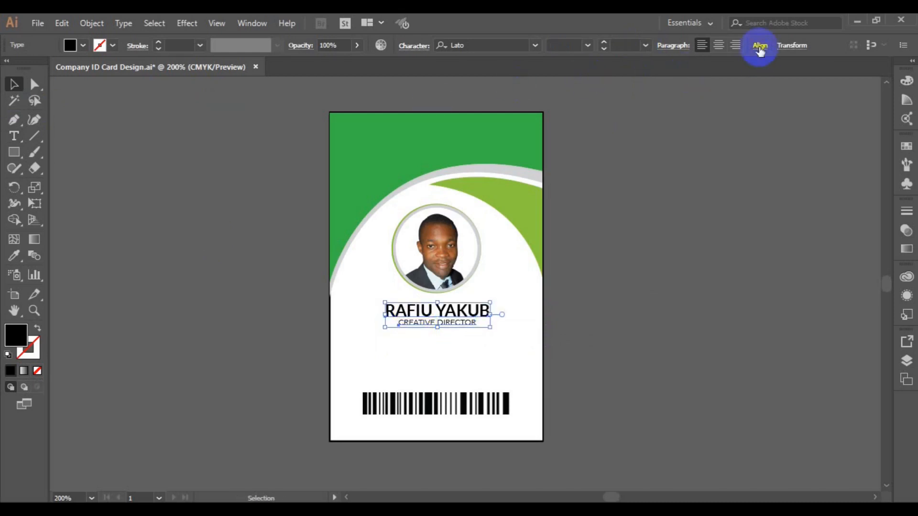
left_click(760, 47)
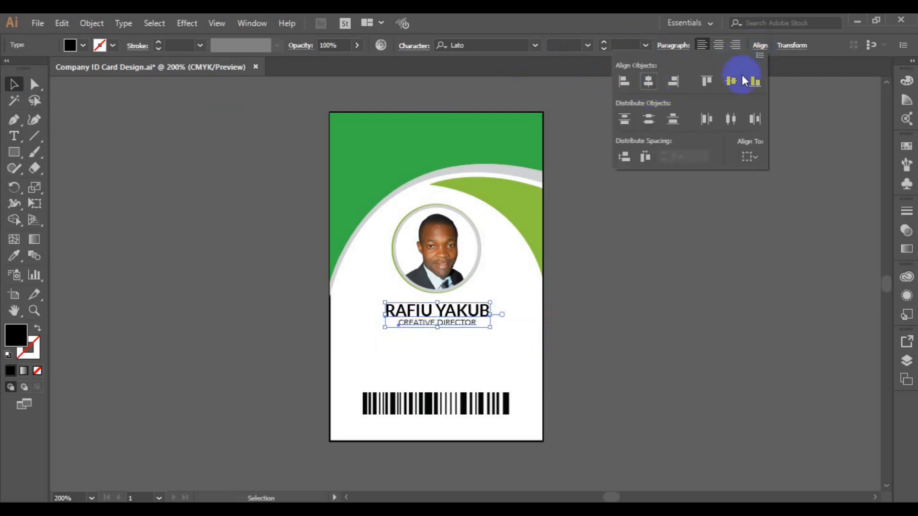
left_click(731, 81)
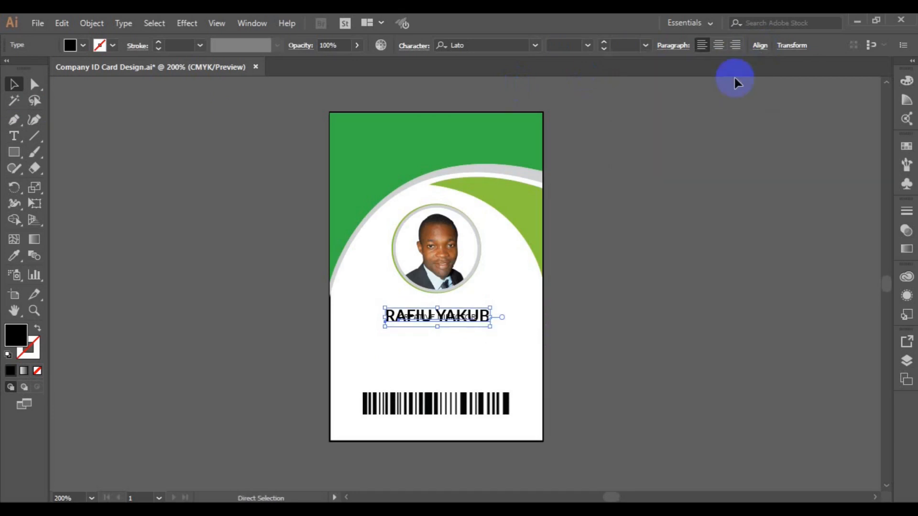
key("ctrl+z")
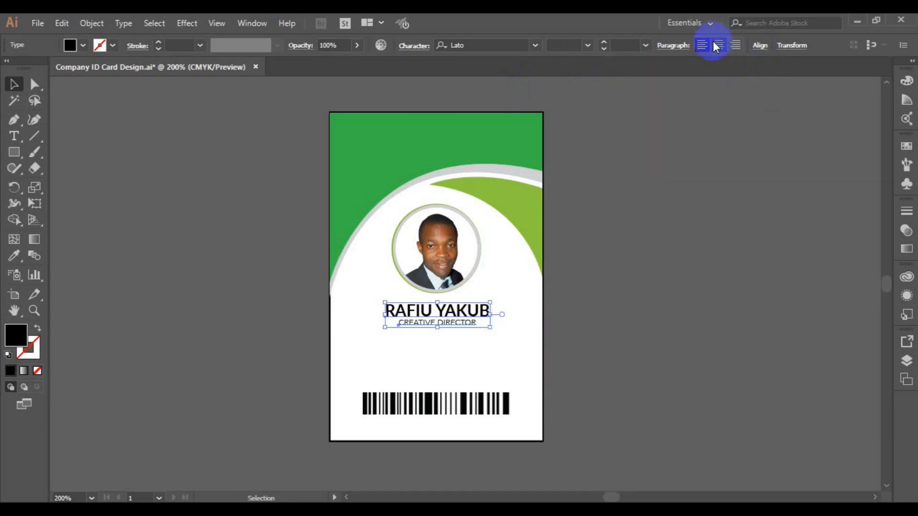
Alt-drag a copy of the job title about 0.3 in lower on the card.
left_click(597, 291)
left_click(442, 323)
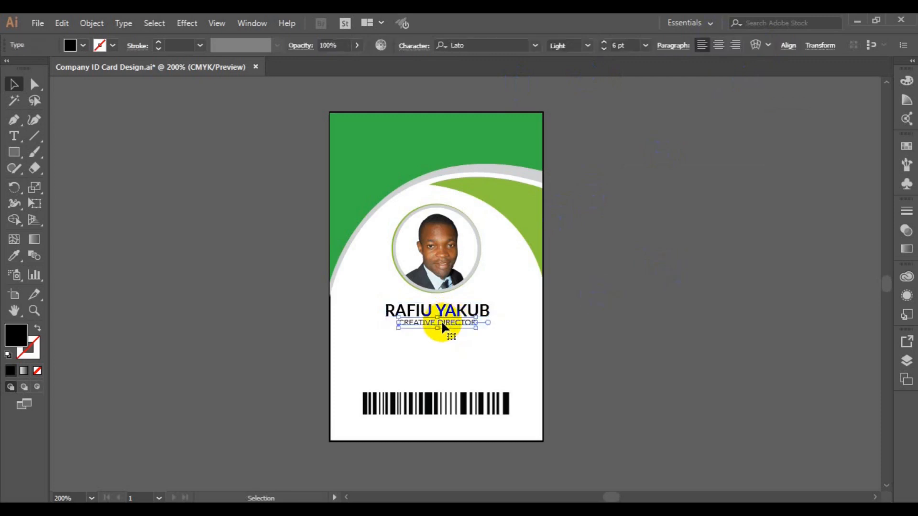
left_click_drag(442, 327, 438, 355)
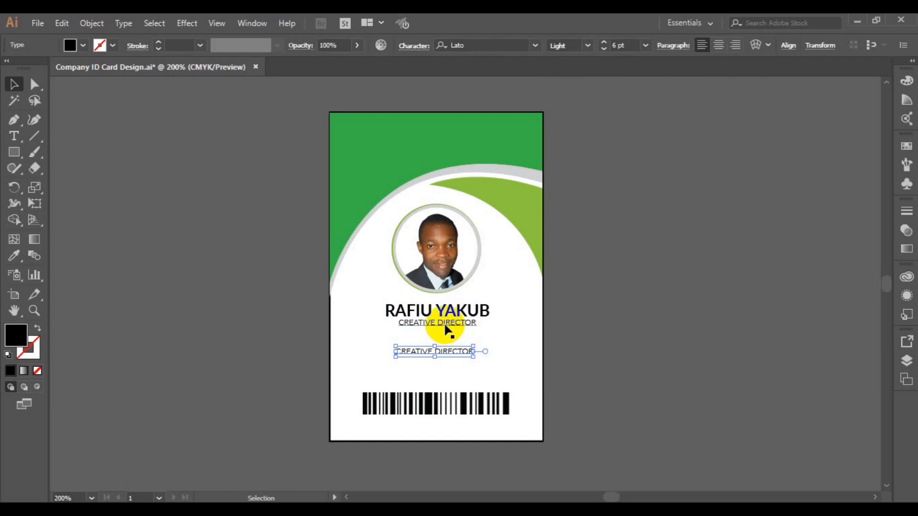
Group the name with the job title beneath it.
left_click(444, 324)
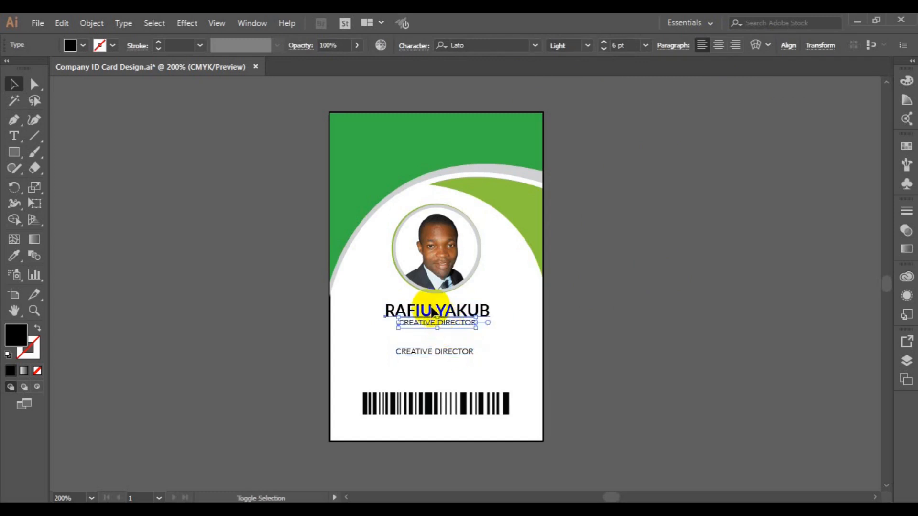
left_click(432, 313, "shift")
key("ctrl+g")
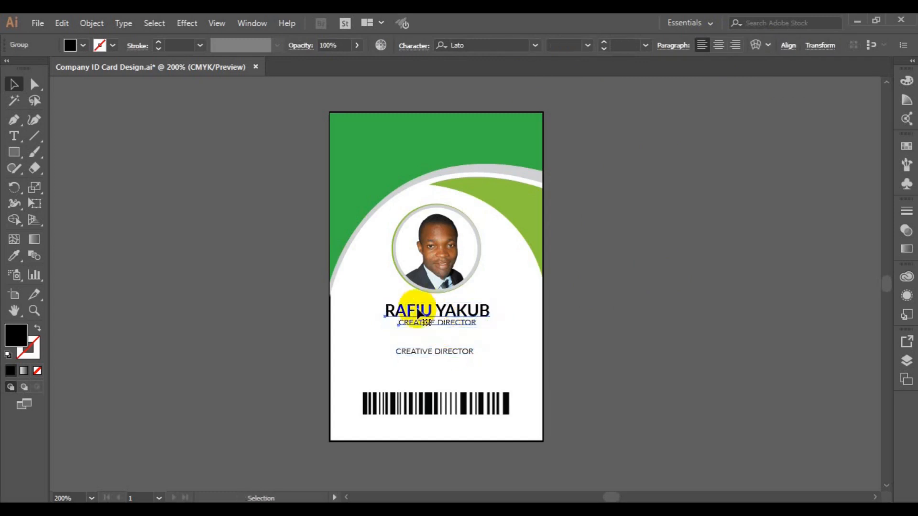
left_click(303, 334)
key("ctrl+plus")
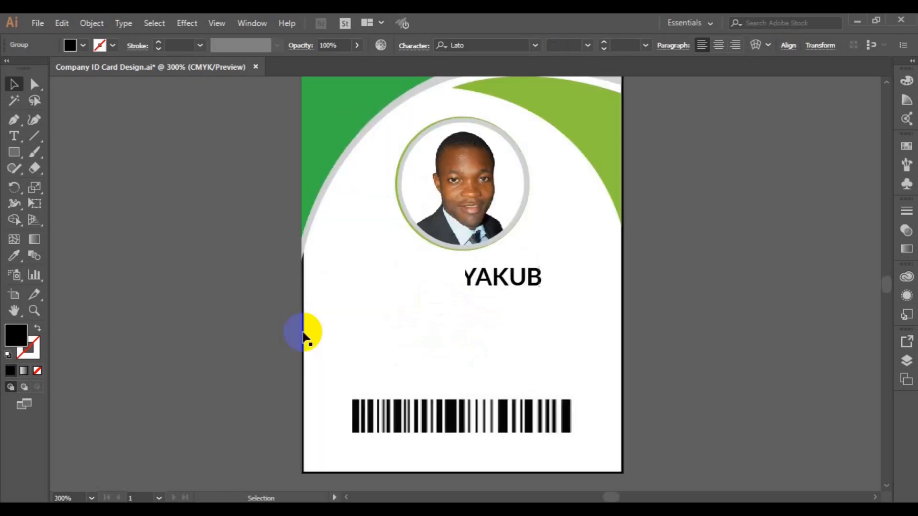
Replace the lower title copy with stacked lines ID No, DOB, Email and Website.
left_click(449, 341)
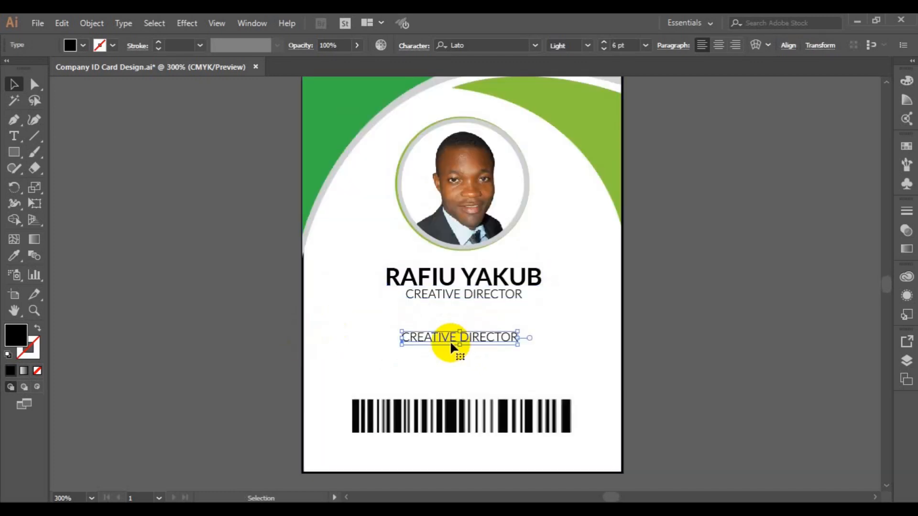
left_click(14, 136)
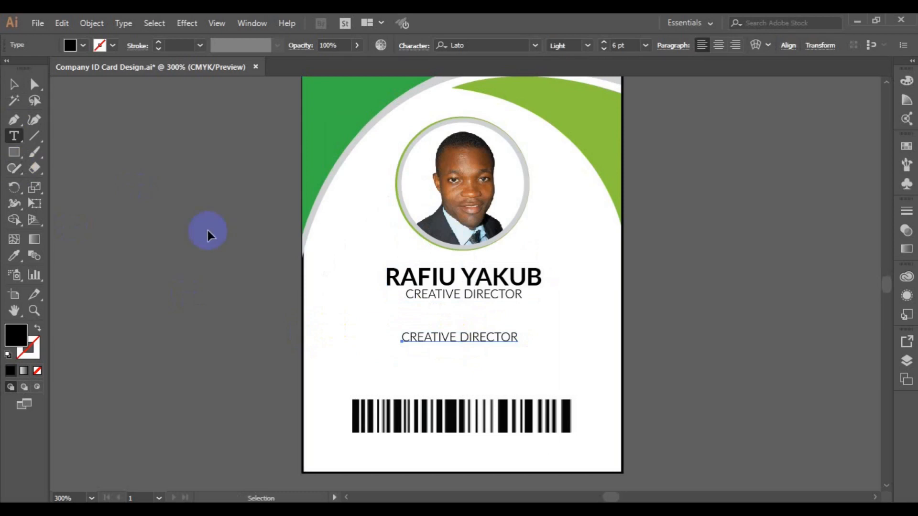
key("ctrl+a")
left_click(428, 336)
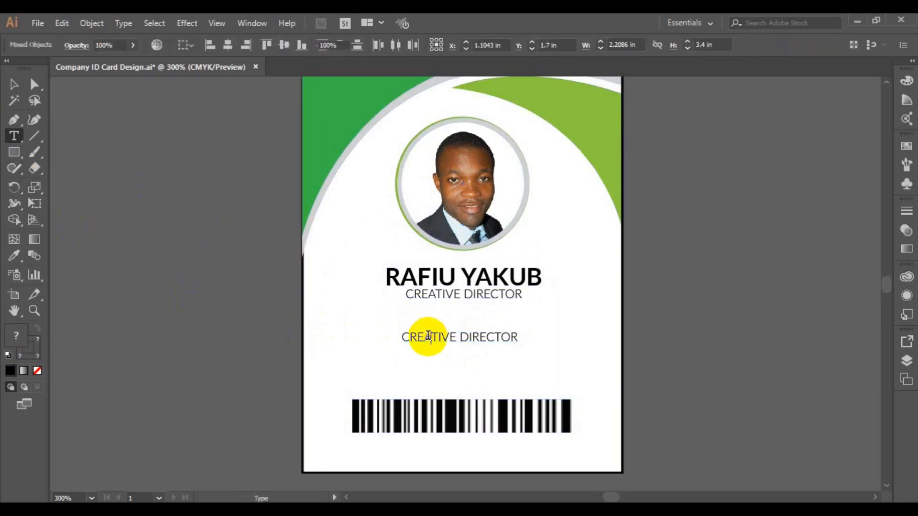
key("ctrl+a")
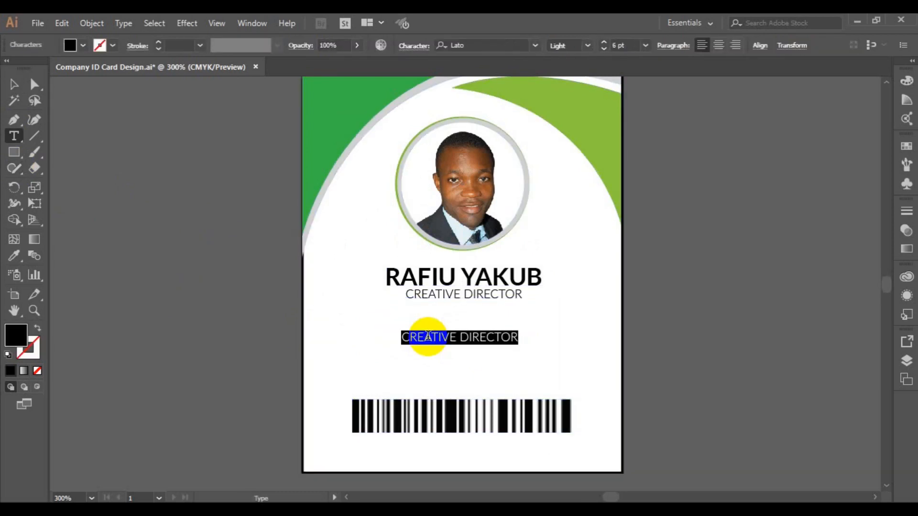
key("BackSpace")
type("ID ")
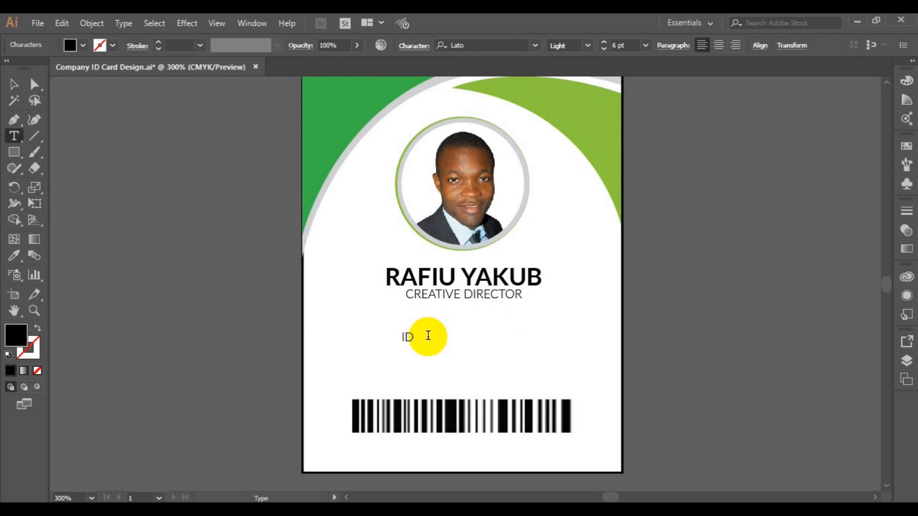
type("No")
key("Return")
type("DOB ")
type("Email ")
type("W")
type("ebsite")
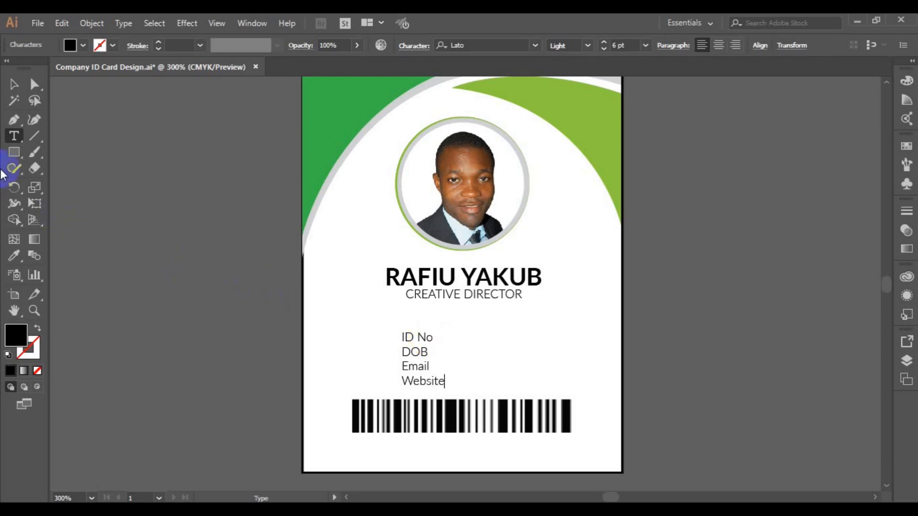
Alt-drag a copy of the ID No/DOB/Email/Website label block to its right.
left_click(13, 85)
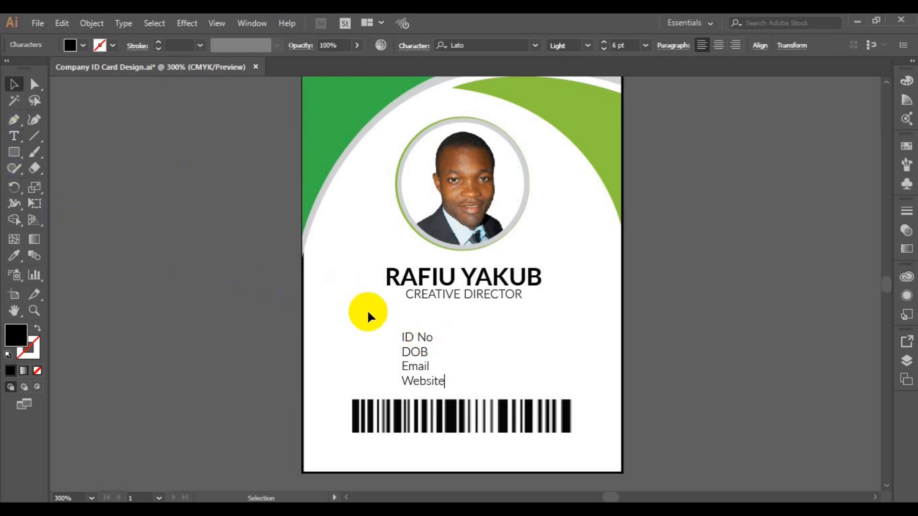
left_click(412, 368)
left_click_drag(412, 367, 438, 365)
Replace the duplicated ID No and DOB lines with colons.
left_click(14, 135)
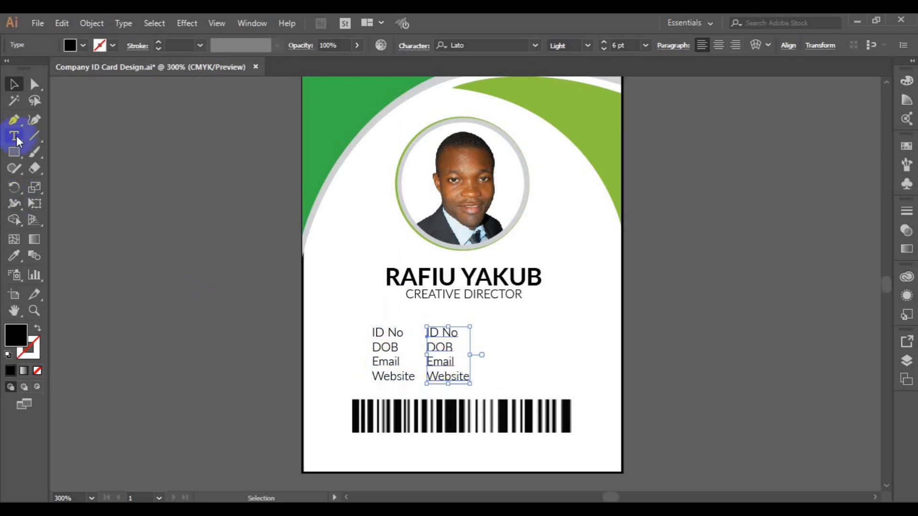
left_click(428, 333)
triple_click(428, 333)
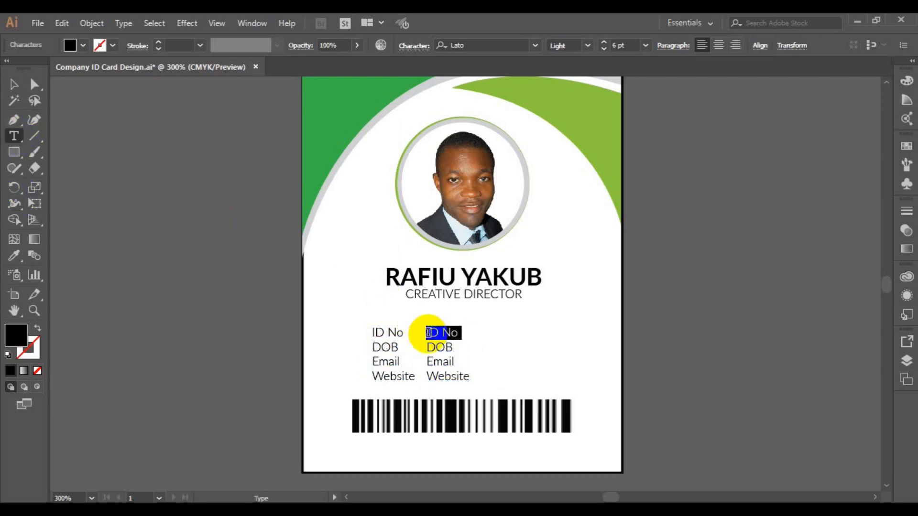
key("BackSpace")
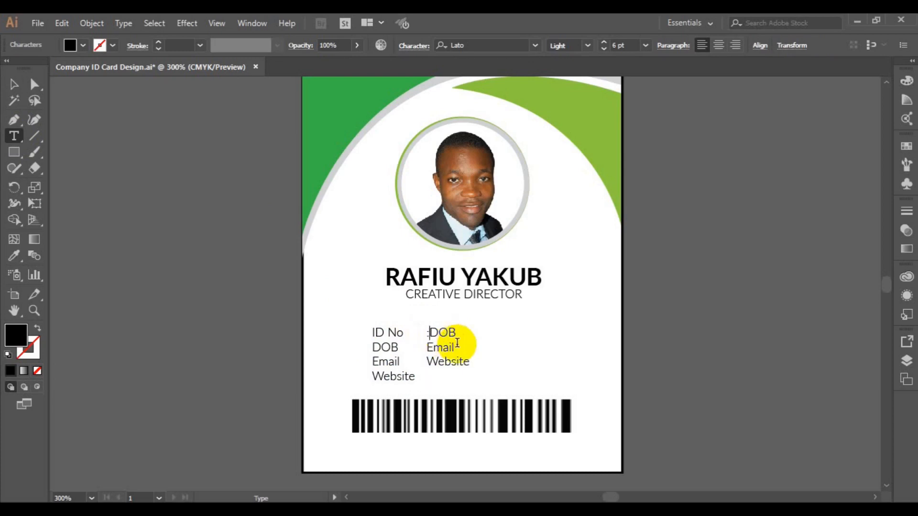
key("Return")
triple_click(457, 342)
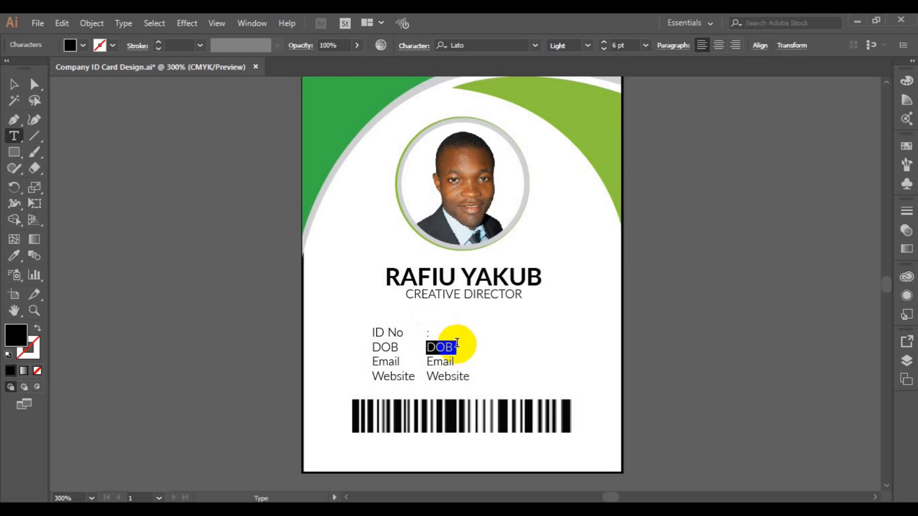
key("BackSpace")
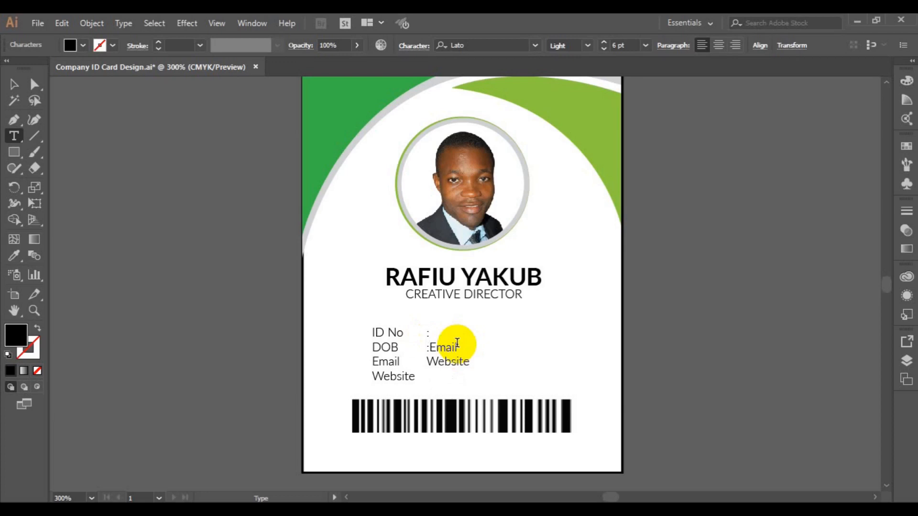
Replace the duplicated Email and Website lines with colons.
key("Return")
triple_click(457, 342)
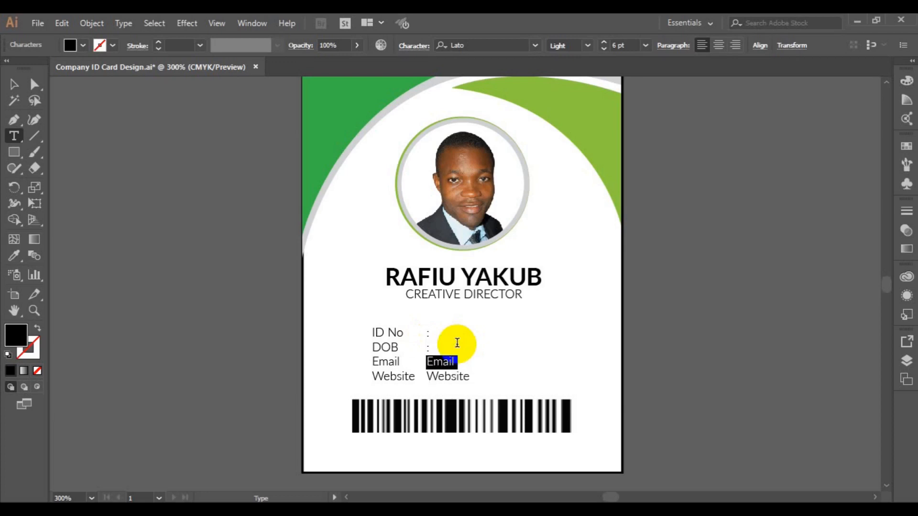
key("BackSpace")
key("Return")
key("shift+End")
key("BackSpace")
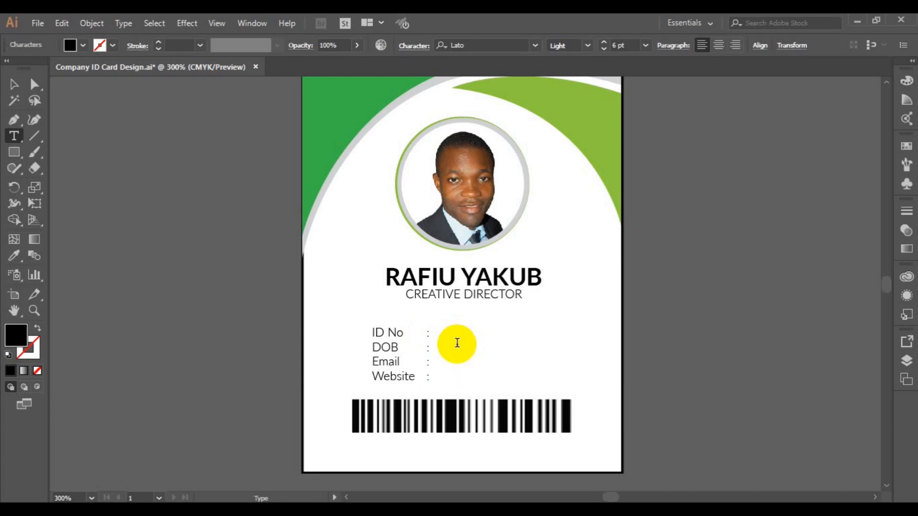
Alt-drag another copy of the labels to the right of the colons as a value column.
left_click(15, 85)
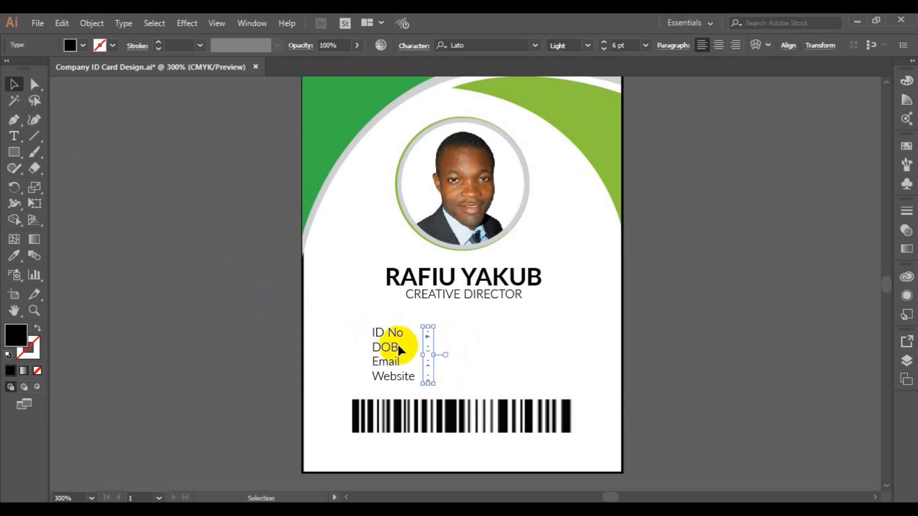
left_click(390, 363)
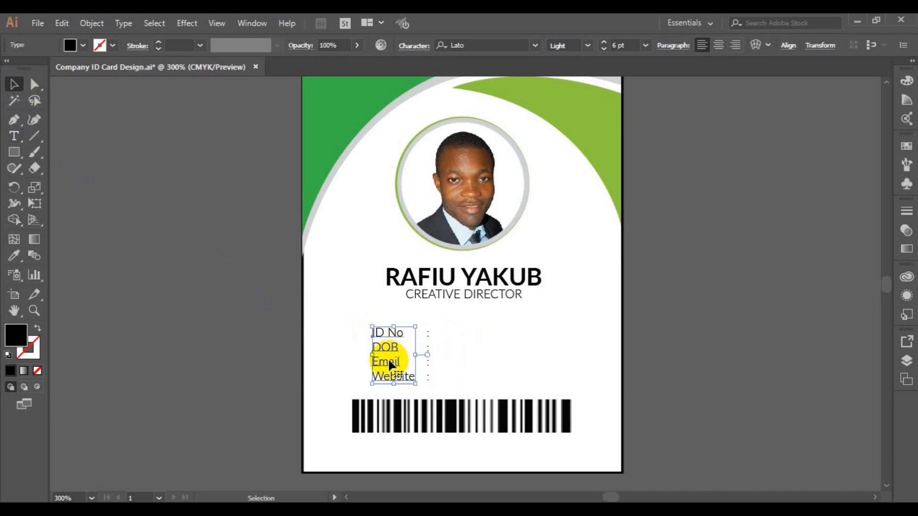
left_click_drag(390, 363, 460, 360)
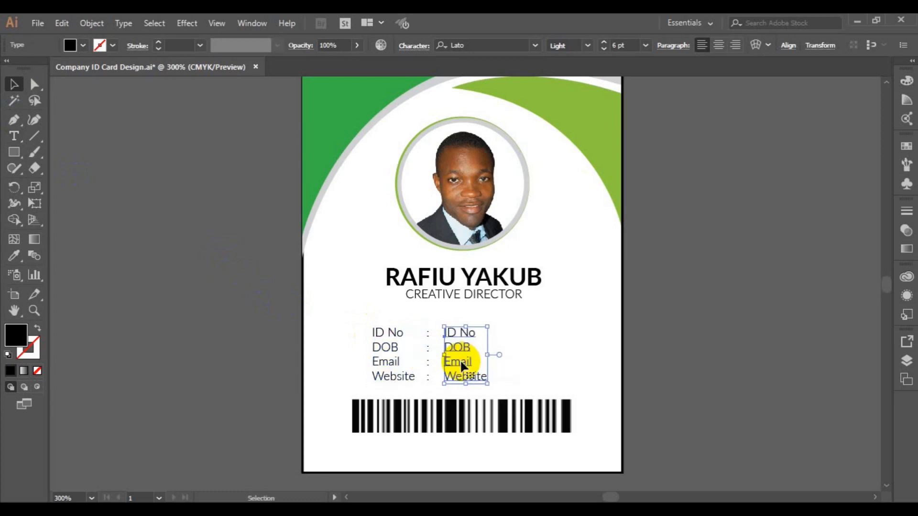
Replace the ID No and DOB placeholders with the ID number and birth date.
left_click(14, 136)
left_click(454, 335)
left_click(445, 334)
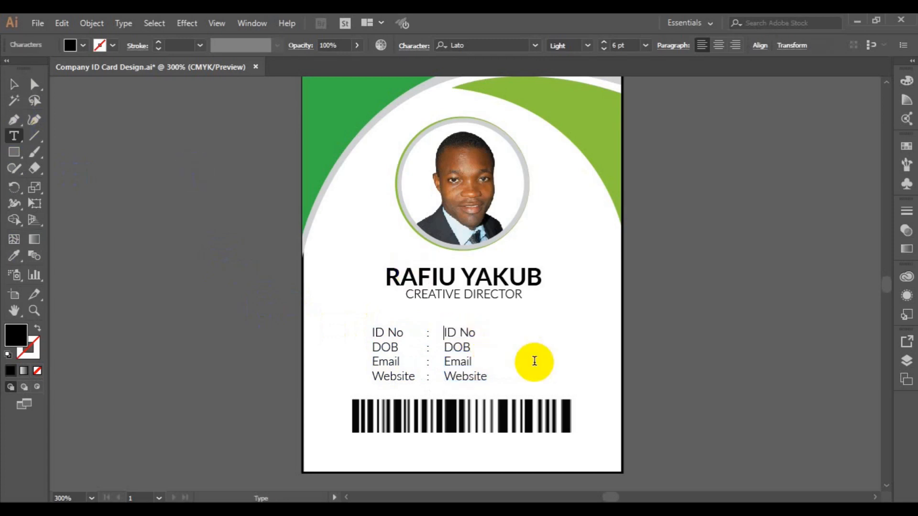
key("shift+End")
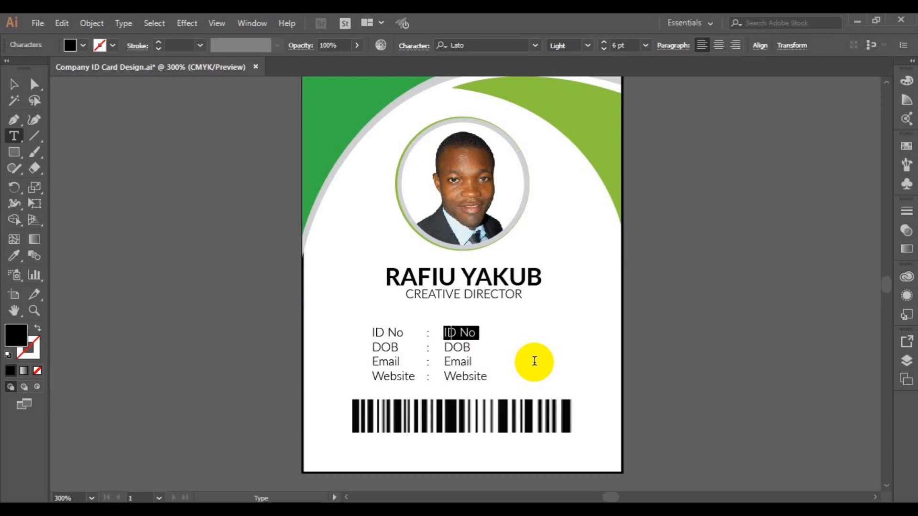
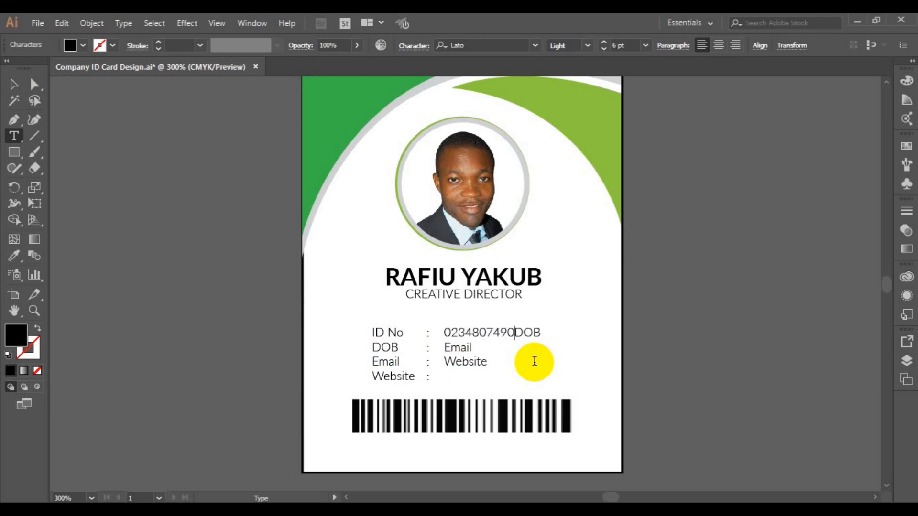
key("Return")
key("shift+End")
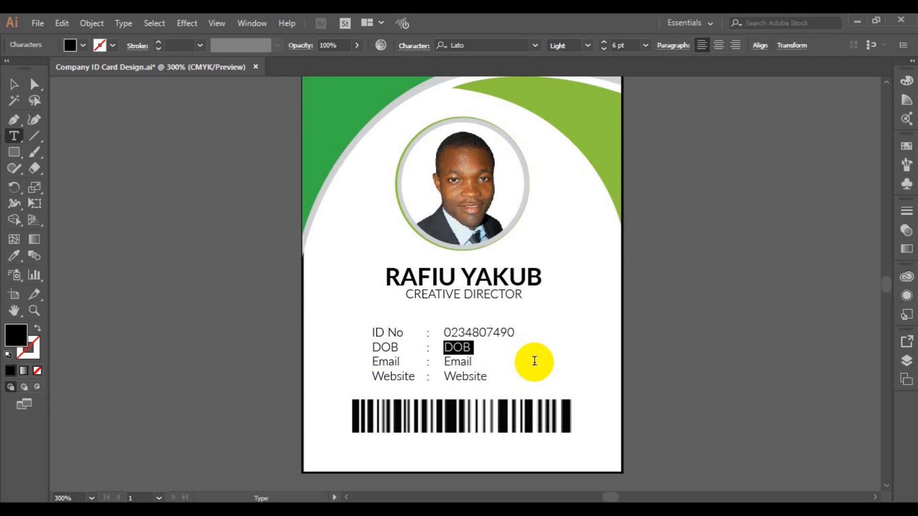
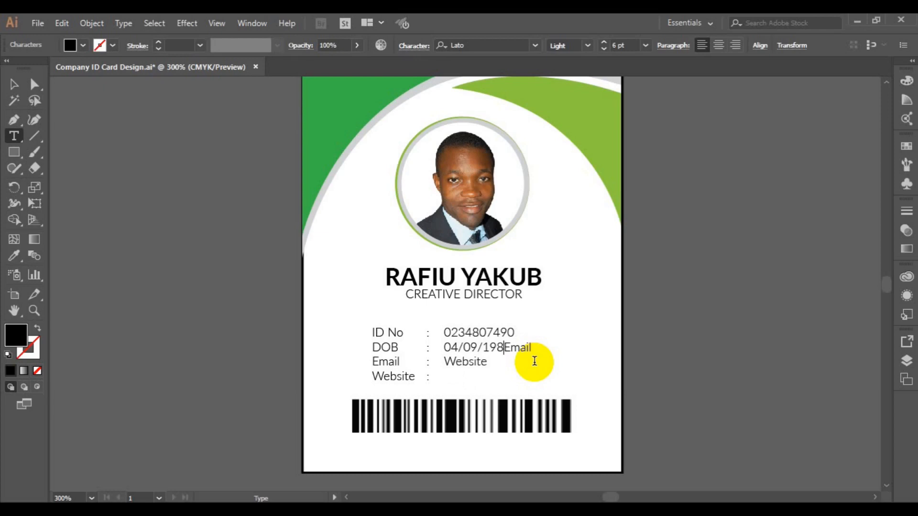
key("Return")
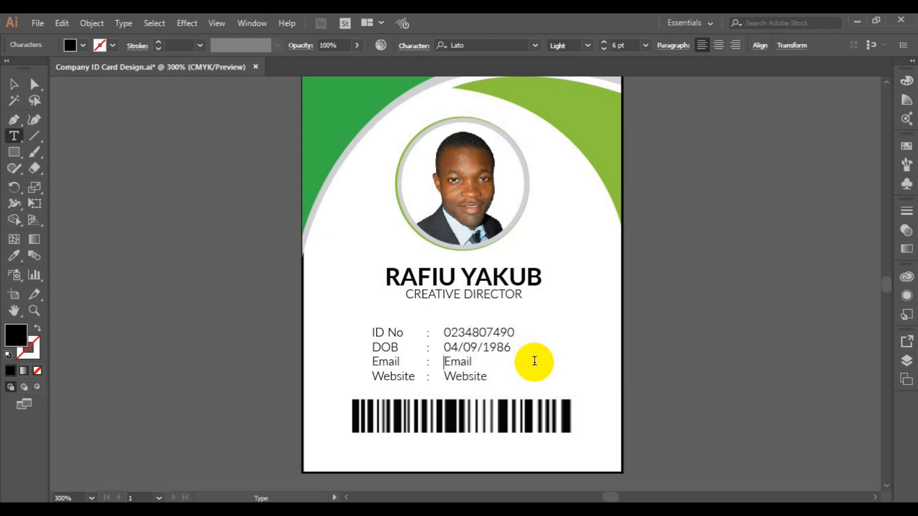
key("shift+End")
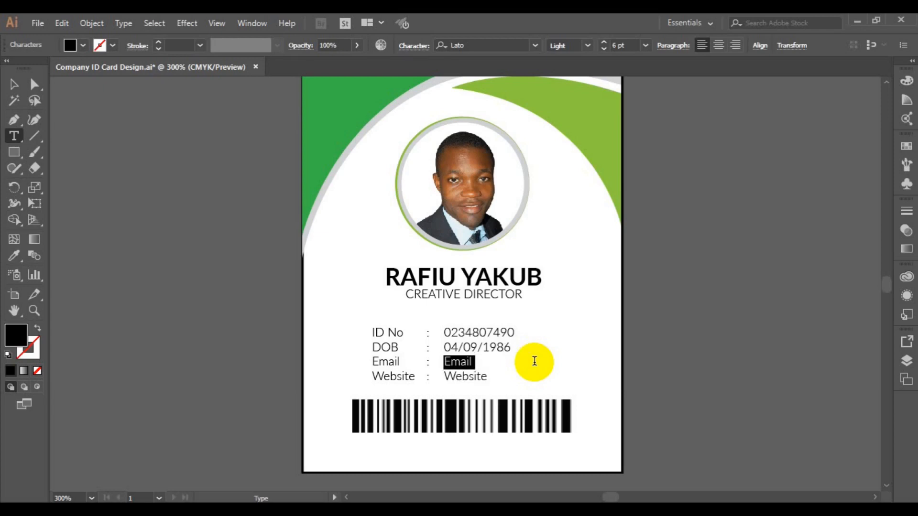
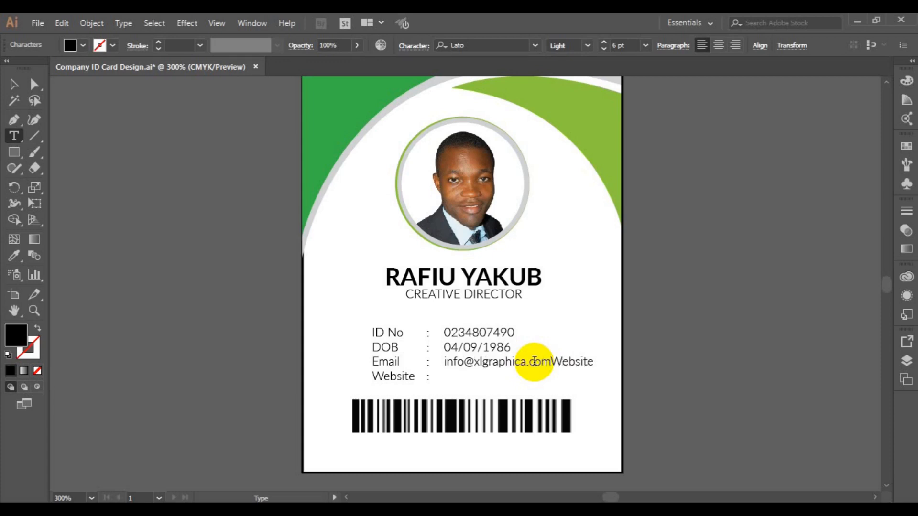
key("Return")
key("shift+End")
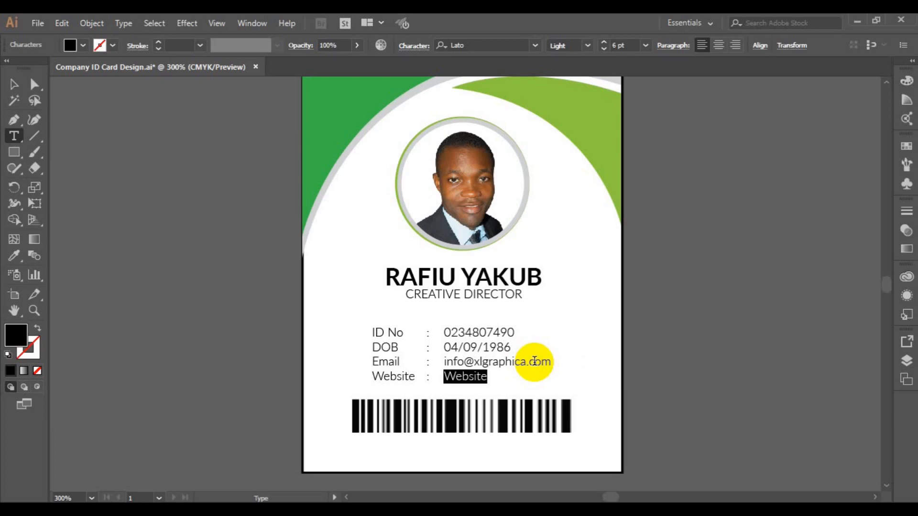
Try centring the ID details text block, then undo the overlapping result.
left_click(14, 84)
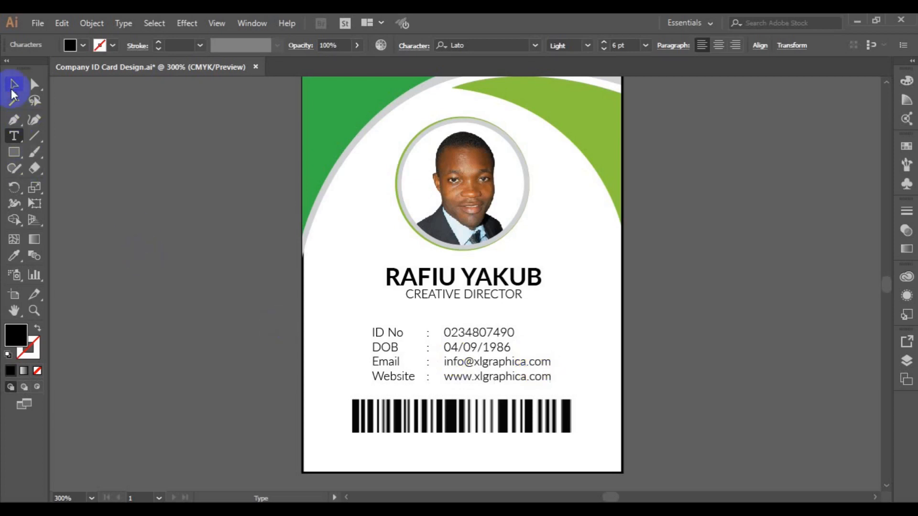
left_click(377, 366)
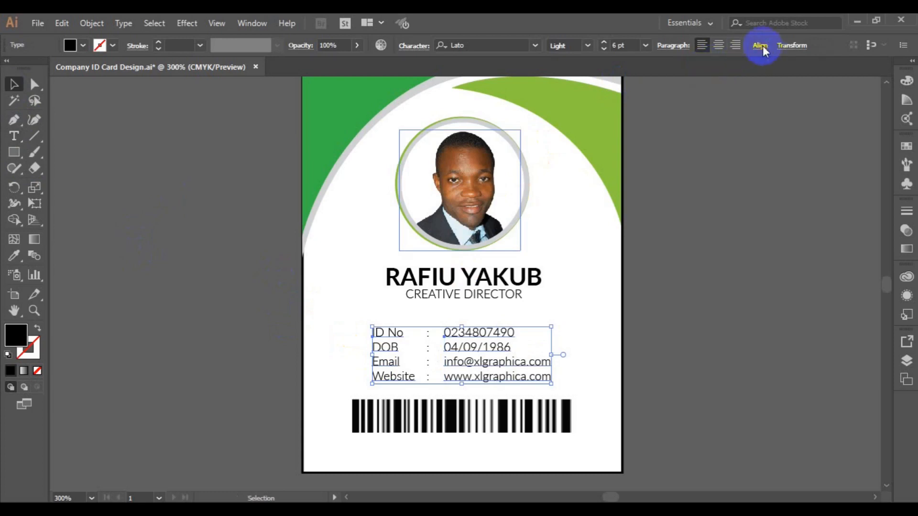
left_click(763, 45)
left_click(646, 85)
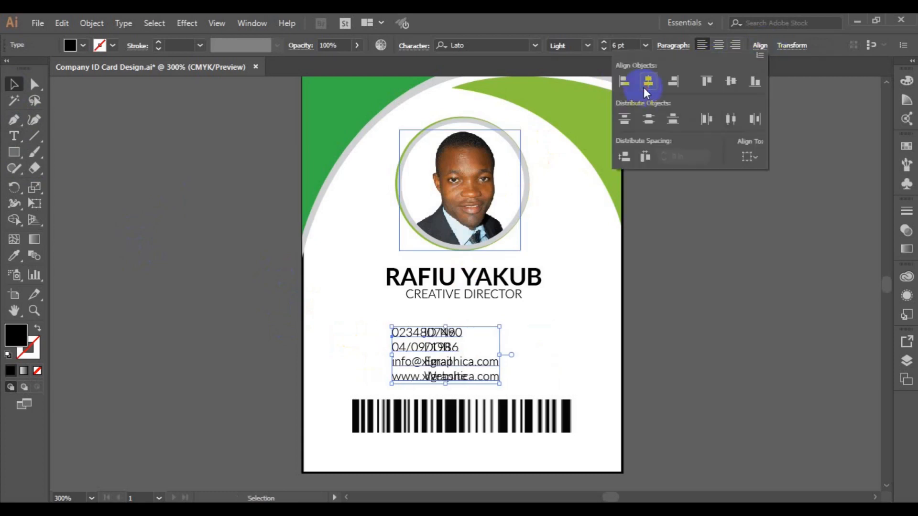
key("ctrl+z")
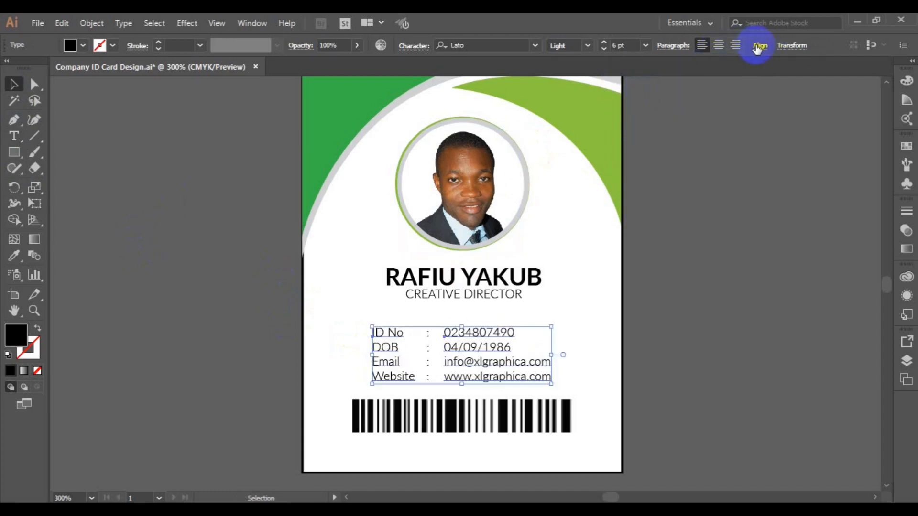
left_click(759, 46)
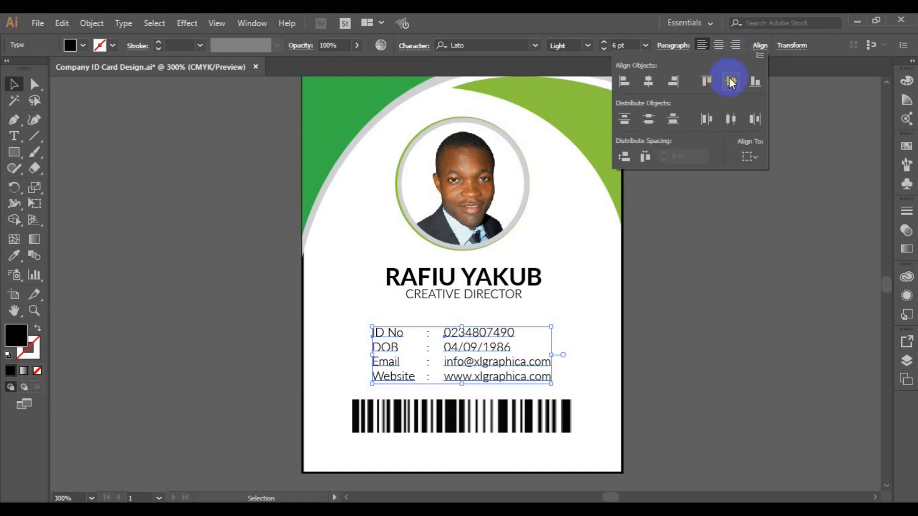
key("ctrl+z")
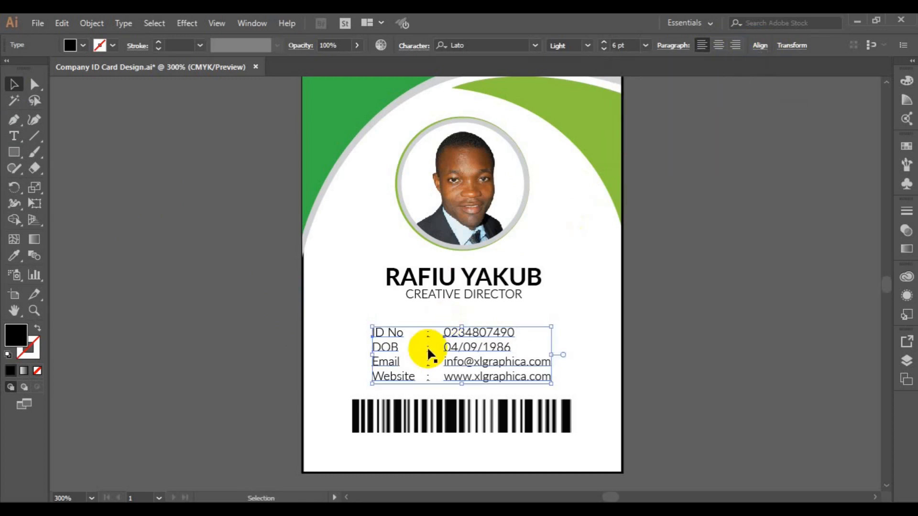
Group the colon column and the value column together.
left_click(428, 351)
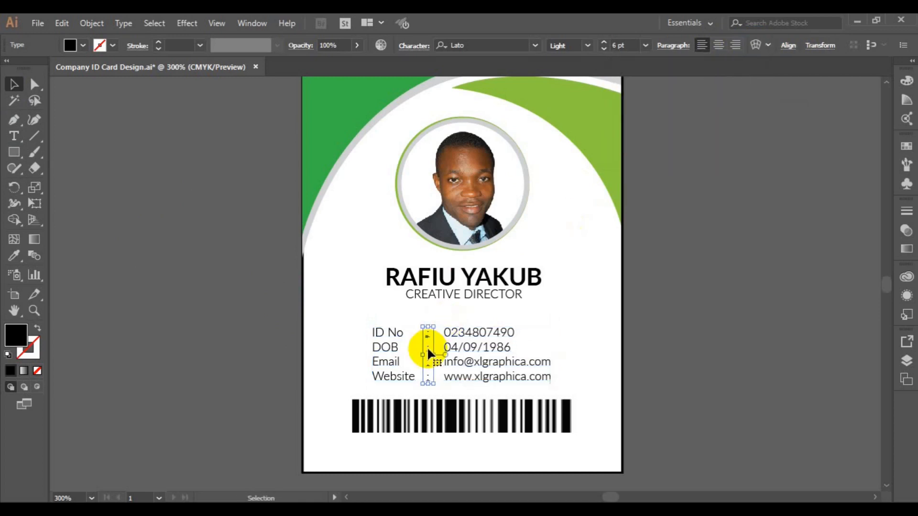
left_click(471, 363, "shift")
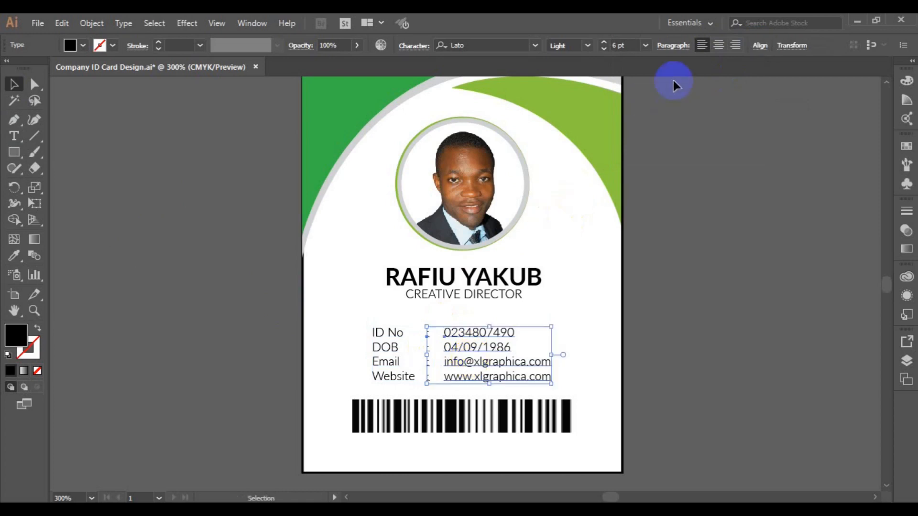
left_click(760, 46)
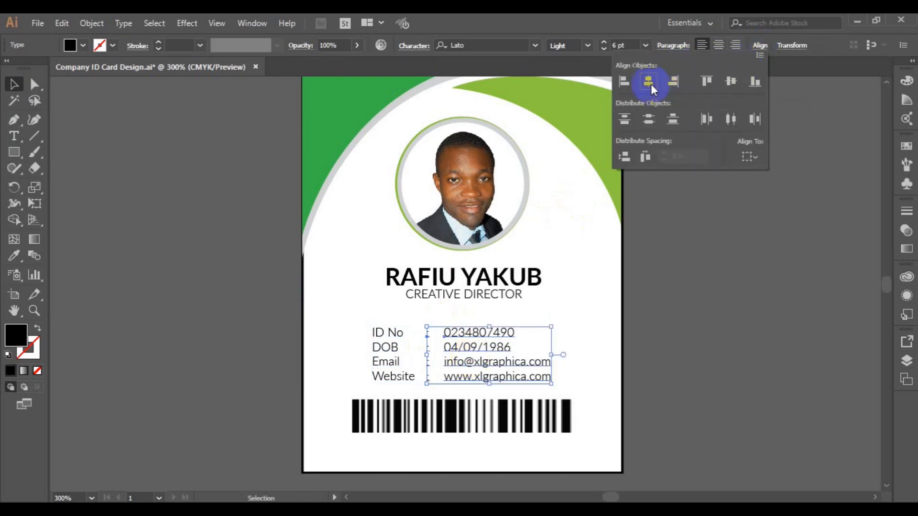
left_click(649, 82)
key("ctrl+shift+a")
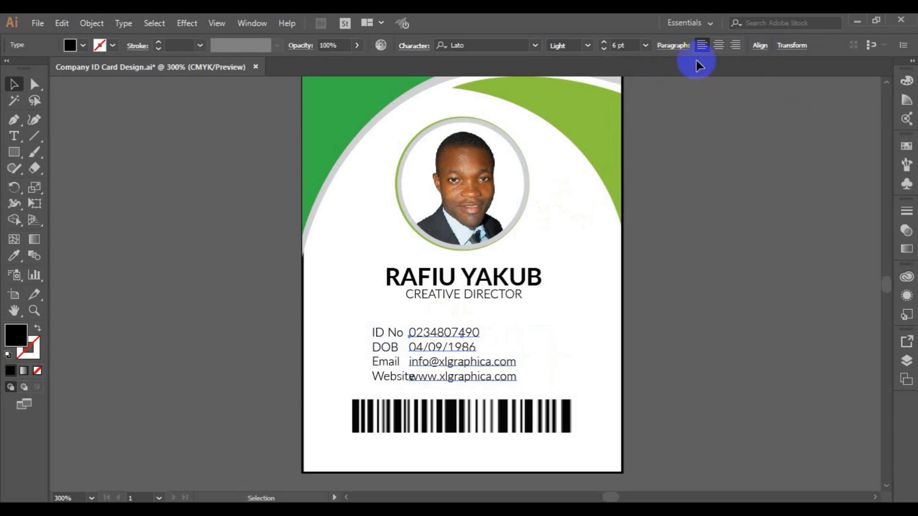
key("ctrl+z")
left_click(757, 47)
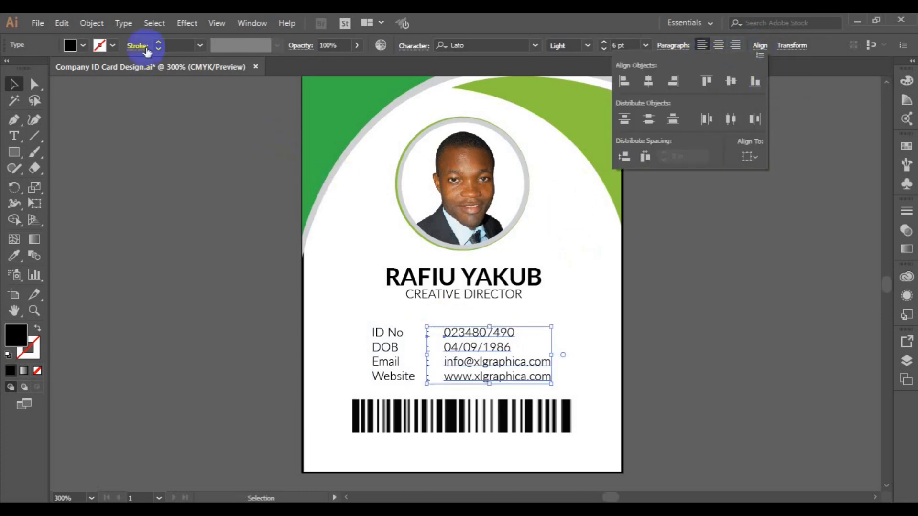
left_click(95, 25)
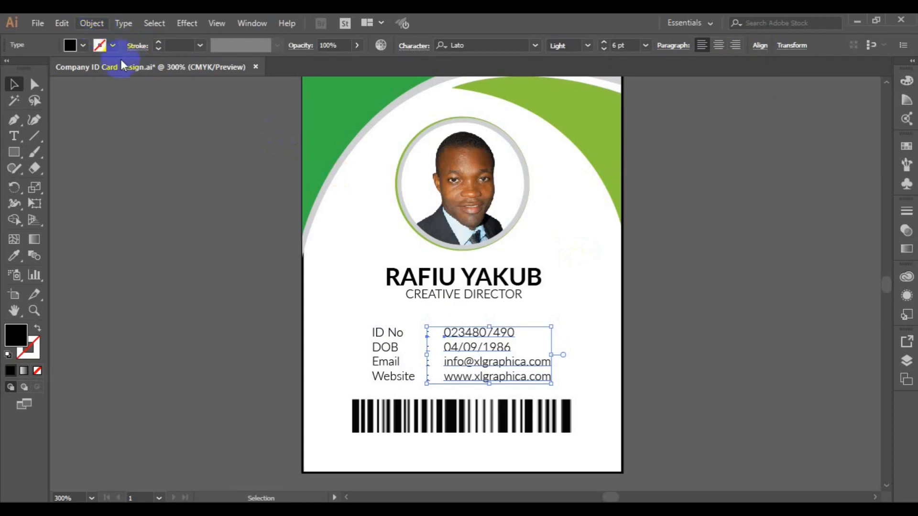
left_click(93, 25)
left_click(163, 57)
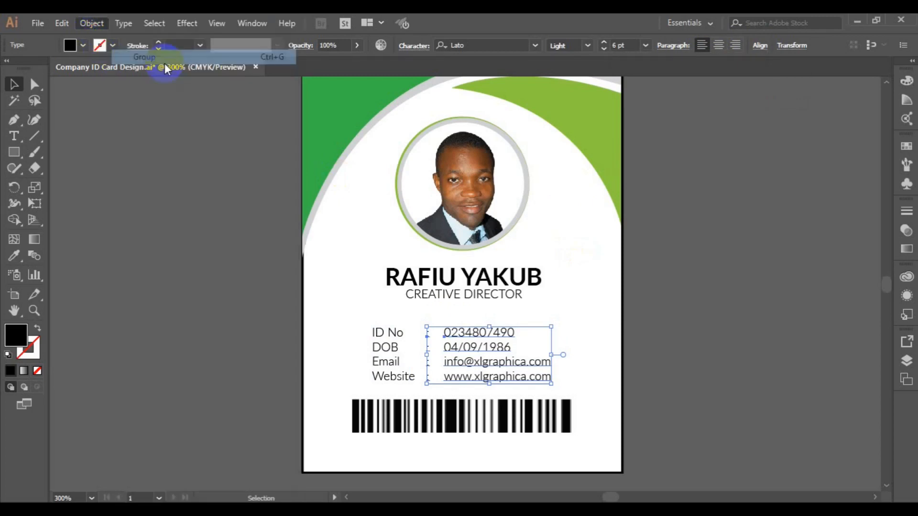
Vertically centre the labels with the colon/value group and group all columns into one.
left_click(392, 376, "shift")
left_click(759, 46)
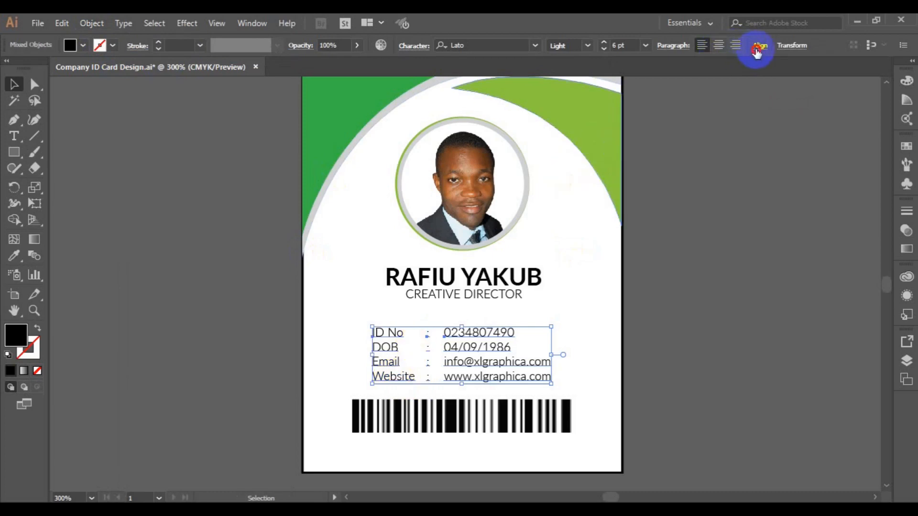
left_click(731, 81)
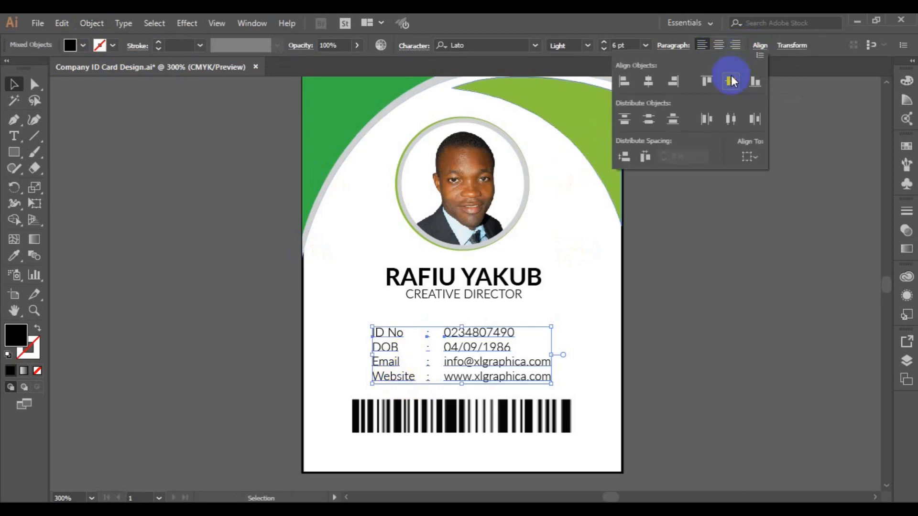
left_click(91, 23)
left_click(166, 61)
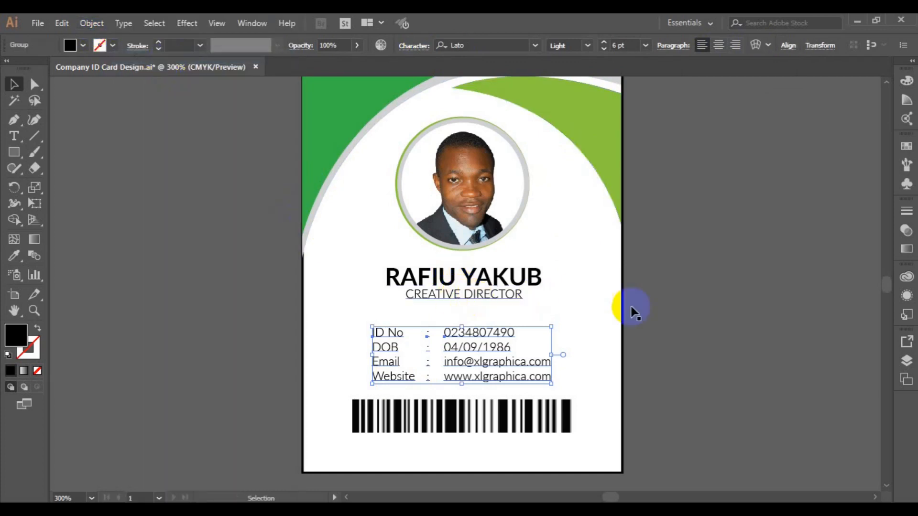
Centre the ID details group horizontally on the card background.
left_click(624, 319, "shift")
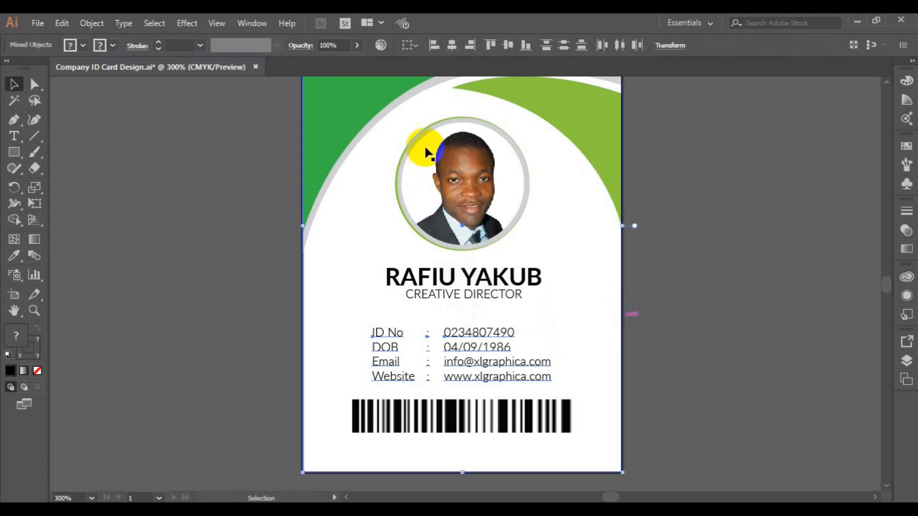
left_click(454, 48)
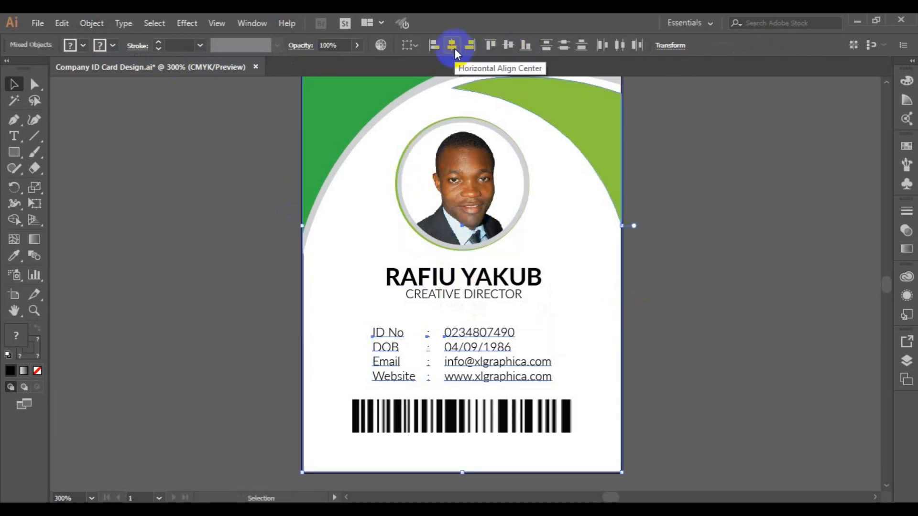
left_click(679, 312)
Move the barcode and the ID details group slightly lower on the card.
left_click_drag(462, 416, 462, 424)
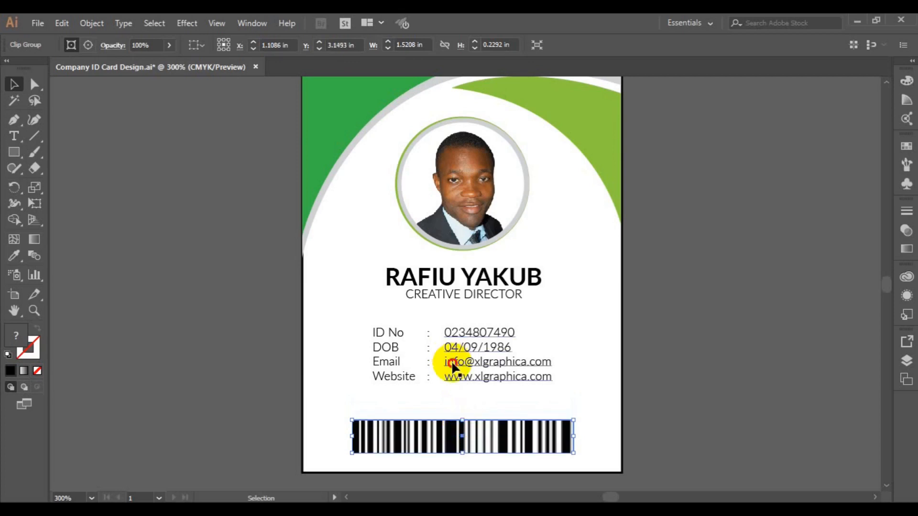
left_click(451, 364)
key("Down")
key("Down")
key("Down")
key("Down")
key("Down")
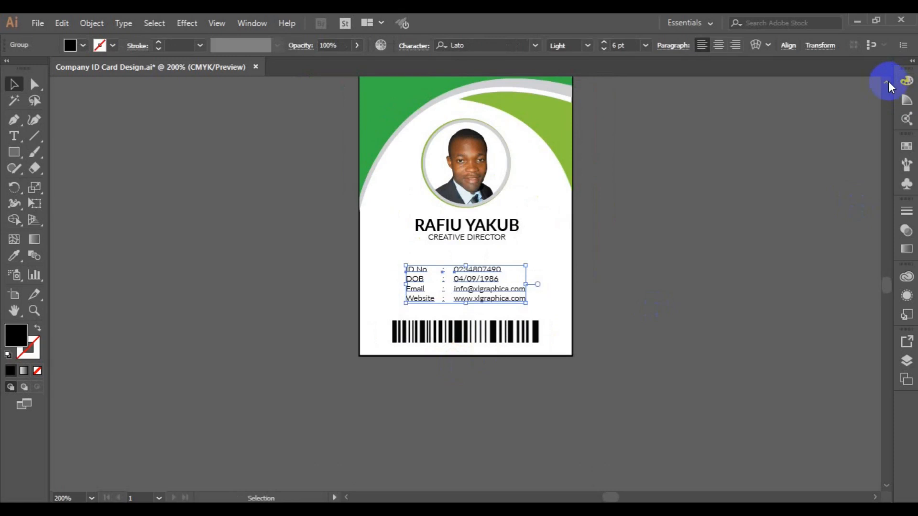
left_click(888, 82)
left_click(889, 82)
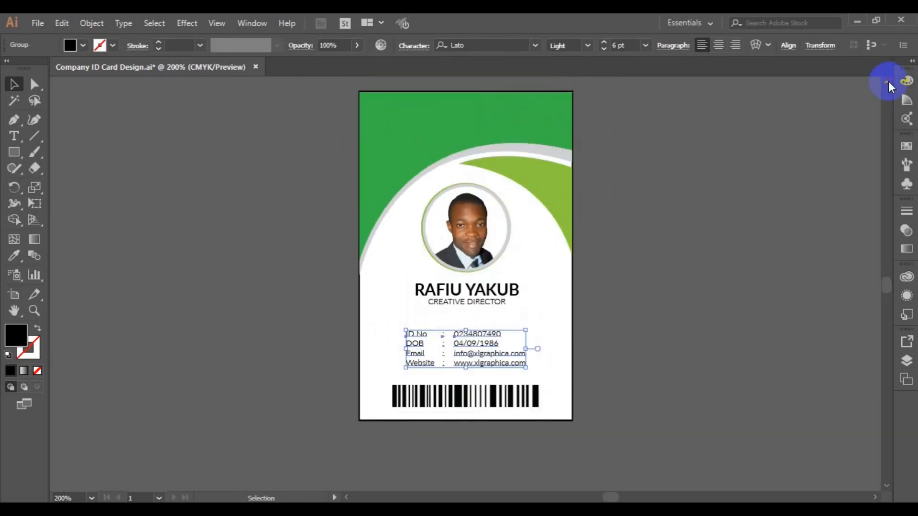